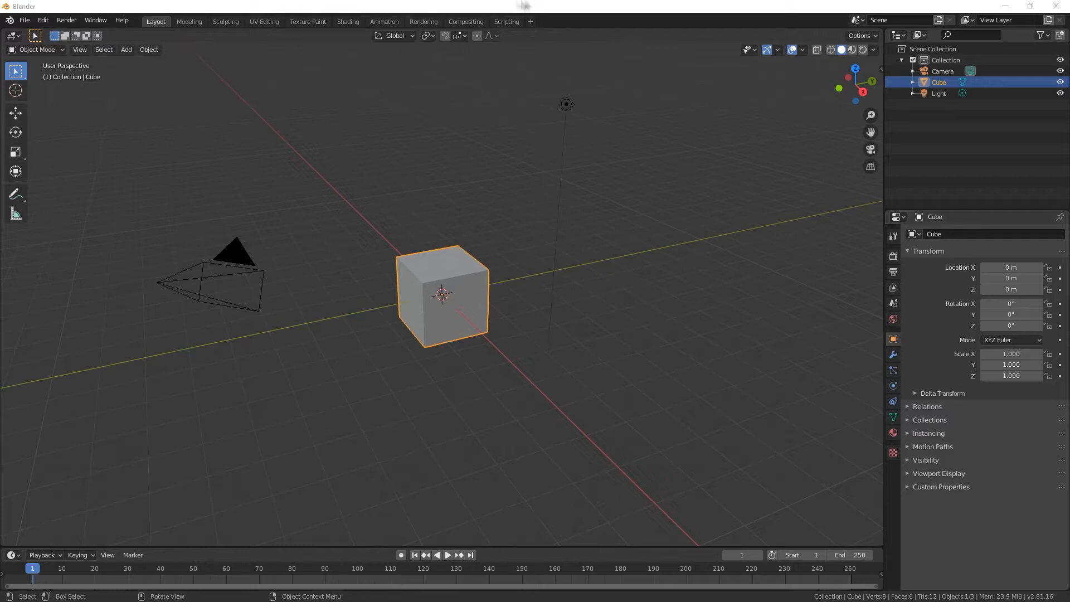
# Delete the default camera, cube and light so the scene is empty
pyautogui.moveTo(546, 361); pyautogui.dragTo(591, 336, button='middle')
pyautogui.hotkey('alt', 'a')
pyautogui.press('a')
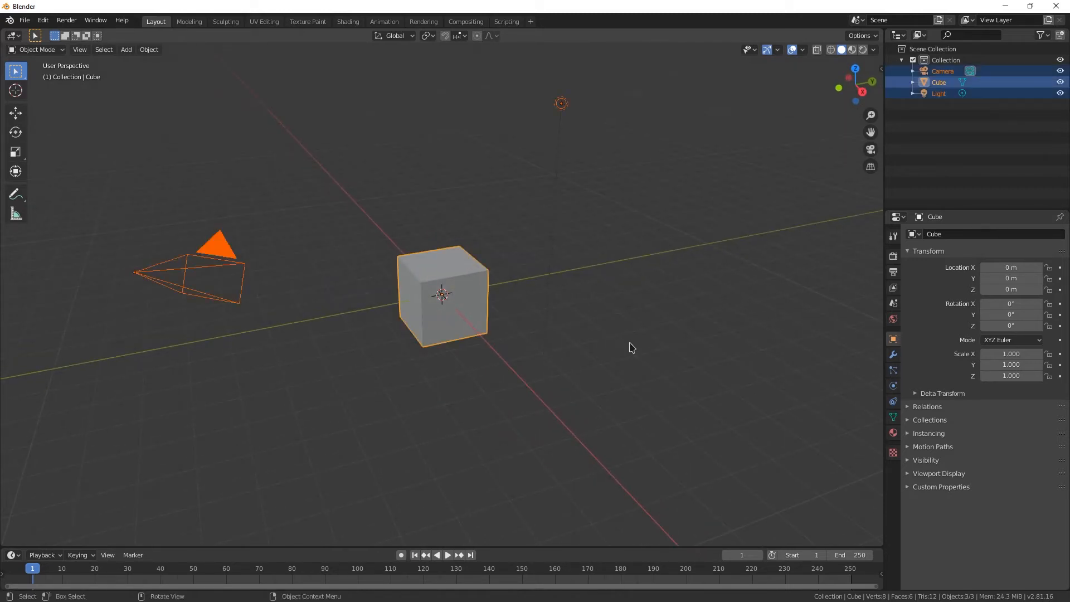
pyautogui.press('x')
pyautogui.click(631, 346)
# Add a Monkey mesh at the scene's origin
pyautogui.moveTo(505, 409); pyautogui.dragTo(439, 337, button='middle')
pyautogui.click(125, 49)
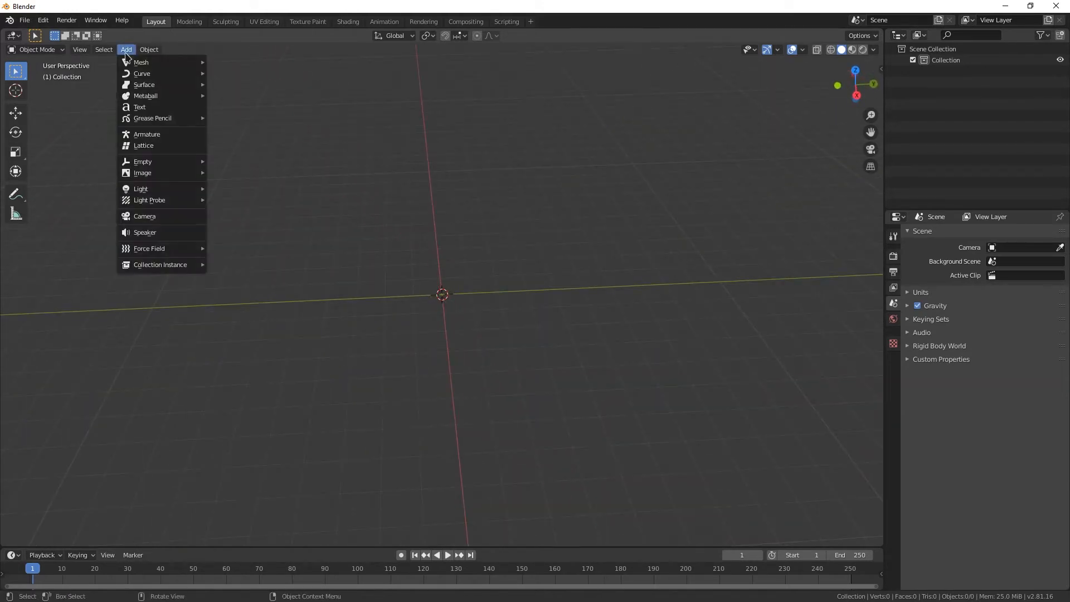
pyautogui.moveTo(131, 62)
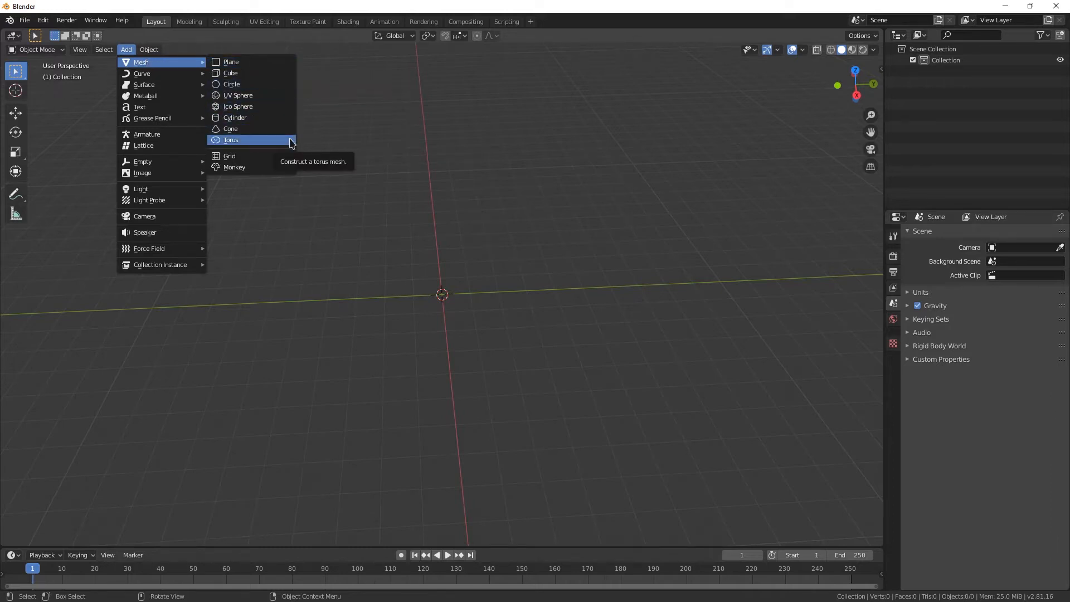
pyautogui.click(268, 168)
pyautogui.moveTo(436, 319); pyautogui.dragTo(491, 322, button='middle')
pyautogui.moveTo(434, 298); pyautogui.dragTo(359, 312, button='middle')
pyautogui.moveTo(467, 343); pyautogui.dragTo(417, 248, button='middle')
pyautogui.moveTo(429, 294); pyautogui.dragTo(433, 293, button='middle')
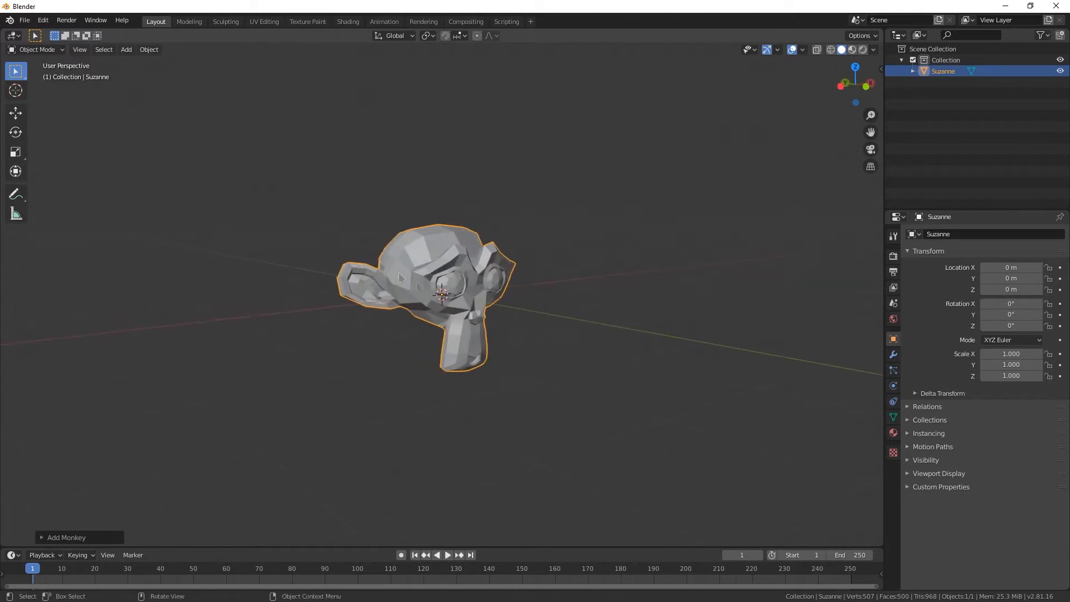
# Apply Shade Smooth to the monkey head and check its surface from several angles
pyautogui.click(148, 50)
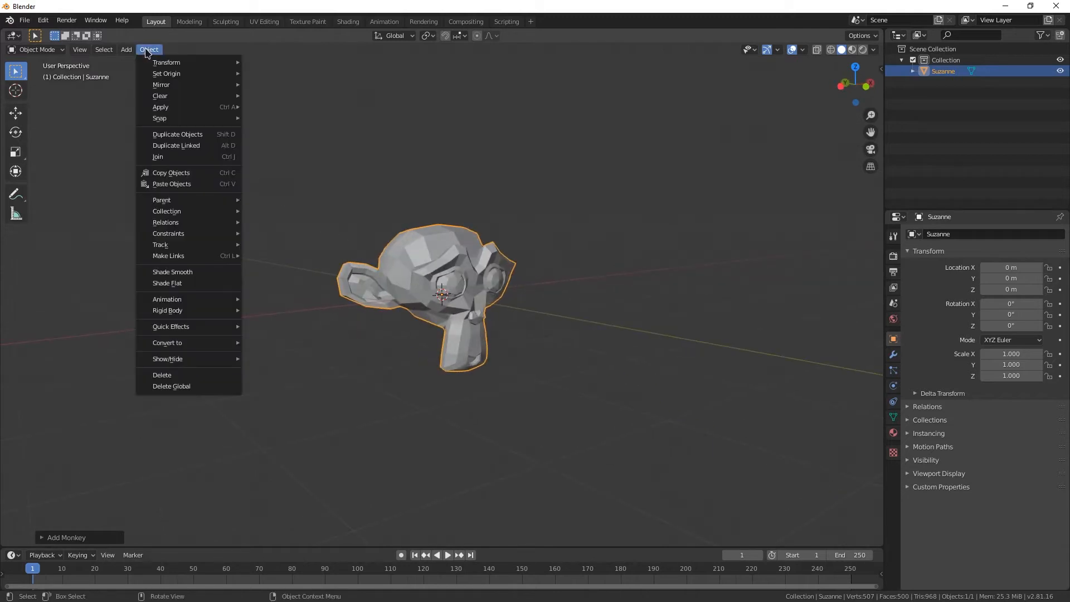
pyautogui.click(199, 273)
pyautogui.moveTo(481, 323)
pyautogui.mouseDown(button='middle')
pyautogui.moveTo(348, 286)
pyautogui.moveTo(446, 315)
pyautogui.moveTo(533, 387)
pyautogui.moveTo(657, 353)
pyautogui.moveTo(454, 309)
pyautogui.moveTo(399, 260)
pyautogui.moveTo(469, 319)
pyautogui.mouseUp(button='middle')
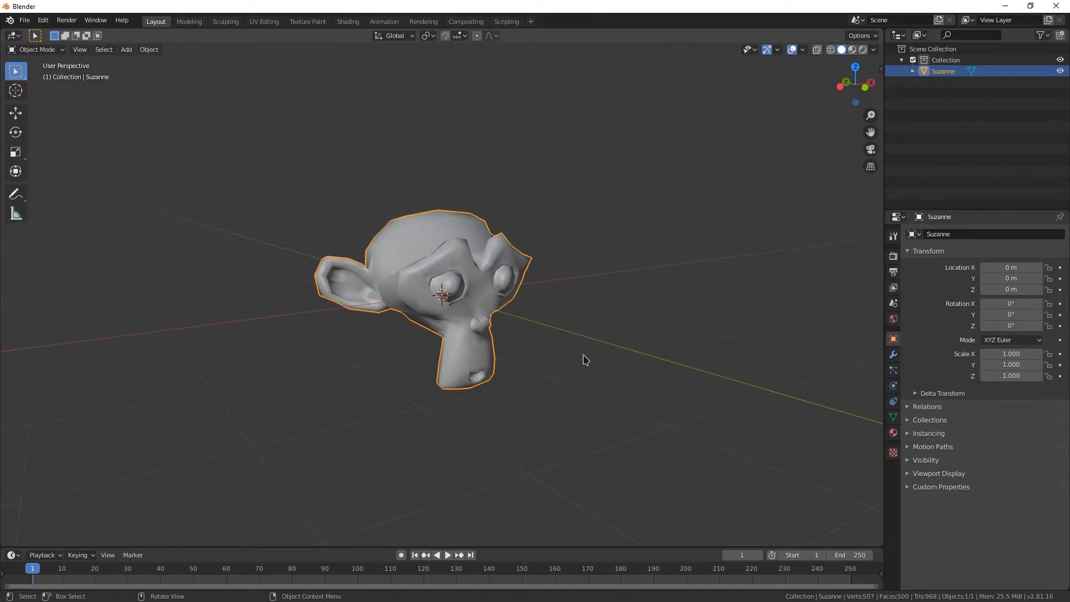
pyautogui.moveTo(514, 336); pyautogui.dragTo(631, 365, button='middle')
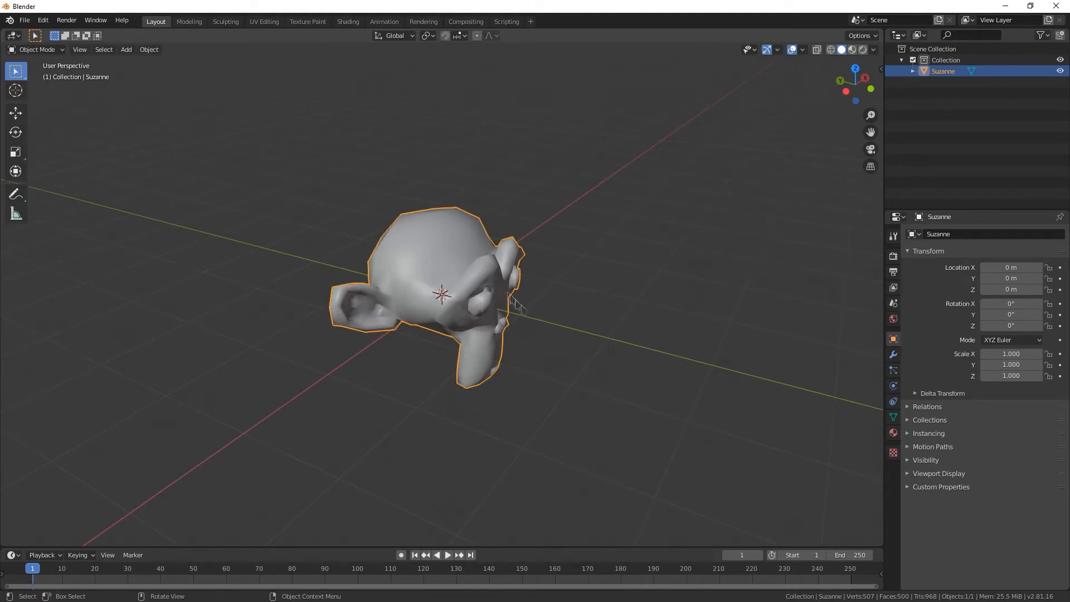
pyautogui.moveTo(506, 306); pyautogui.dragTo(516, 277, button='middle')
pyautogui.moveTo(466, 320); pyautogui.dragTo(482, 307, button='middle')
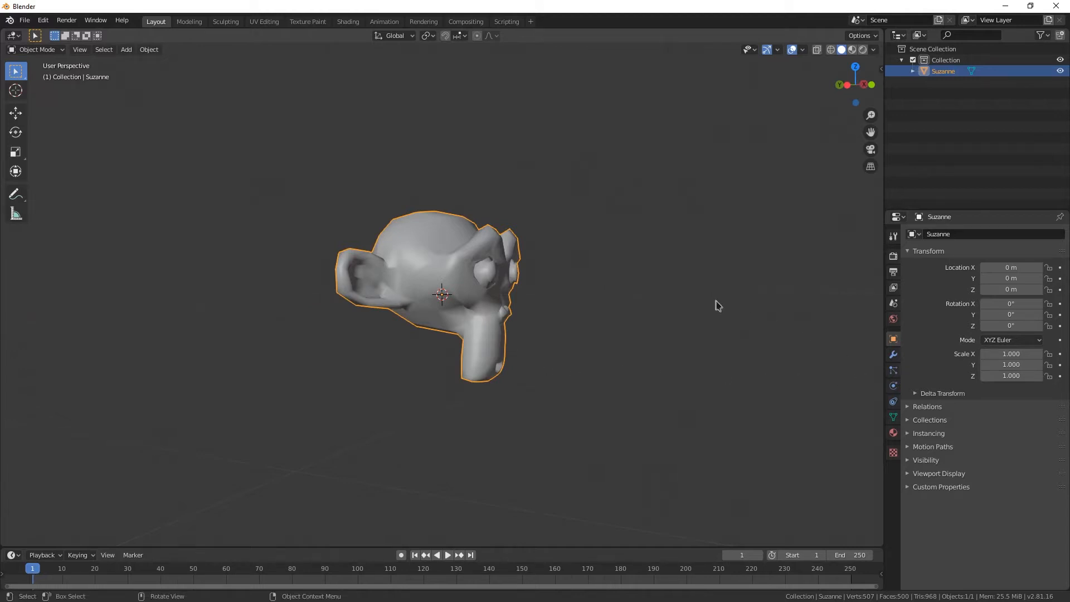
# Add a Subdivision Surface modifier to the monkey head
pyautogui.click(893, 360)
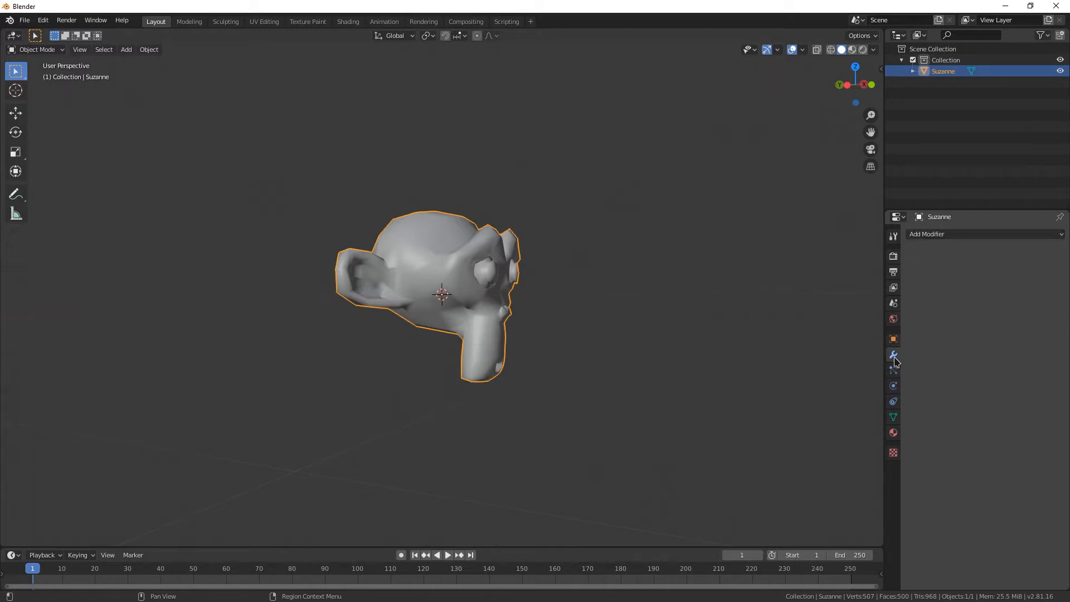
pyautogui.click(980, 235)
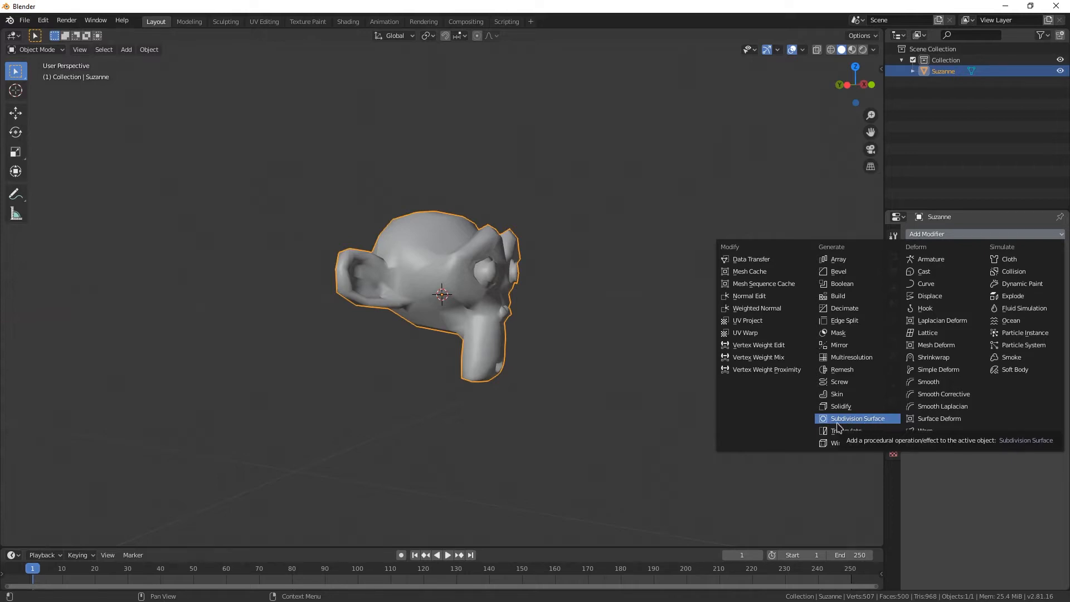
pyautogui.click(858, 418)
pyautogui.moveTo(532, 337); pyautogui.dragTo(463, 290, button='middle')
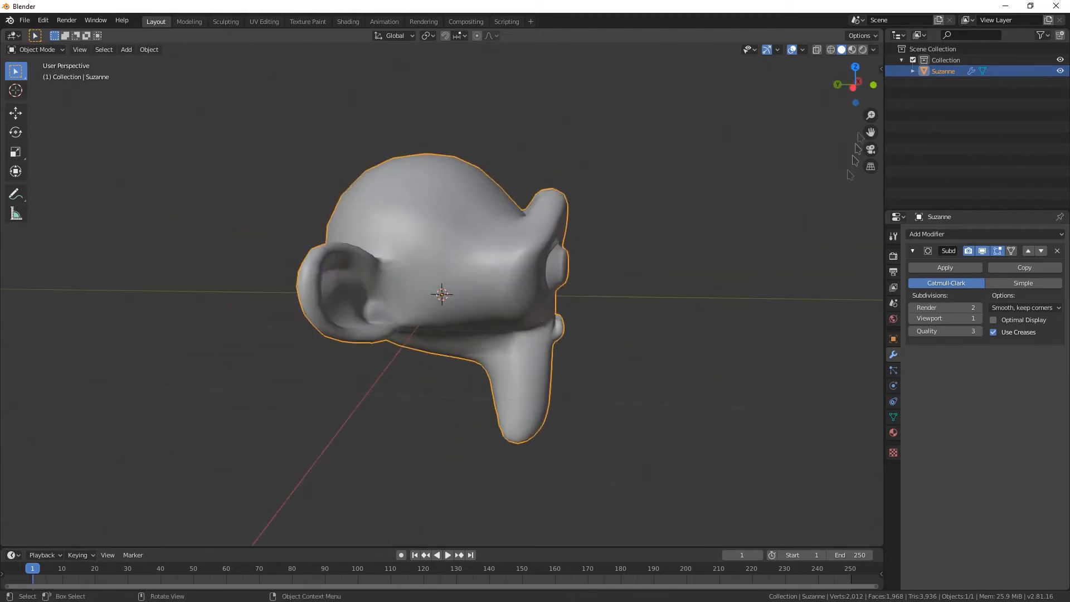
# Show the monkey in wireframe shading and compare its mesh with viewport subdivisions lowered one level and back at 1
pyautogui.click(830, 49)
pyautogui.moveTo(852, 83); pyautogui.dragTo(807, 78)
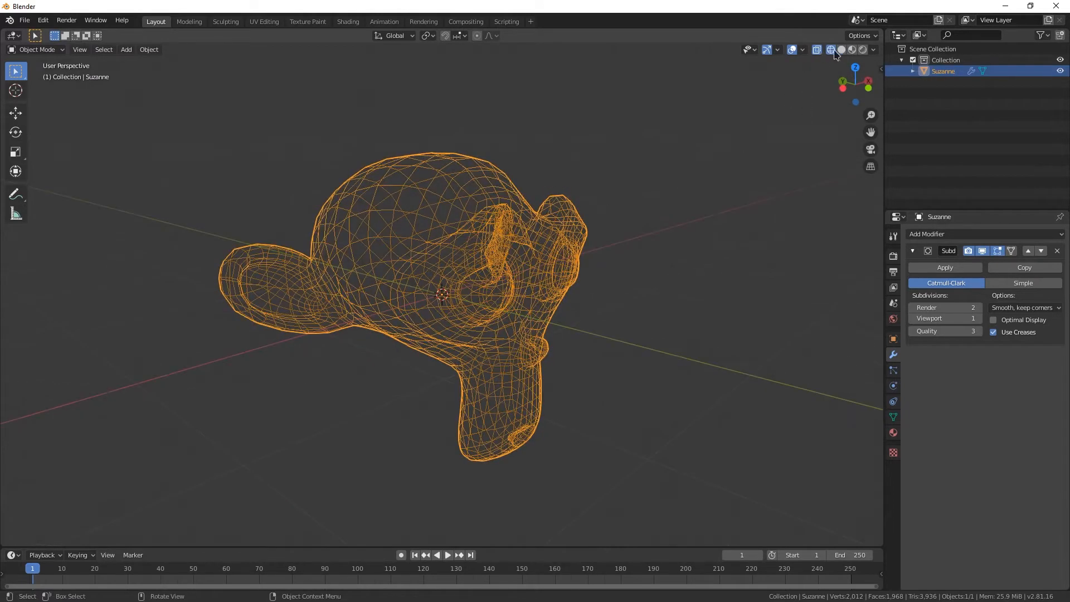
pyautogui.moveTo(447, 228); pyautogui.dragTo(460, 281, button='middle')
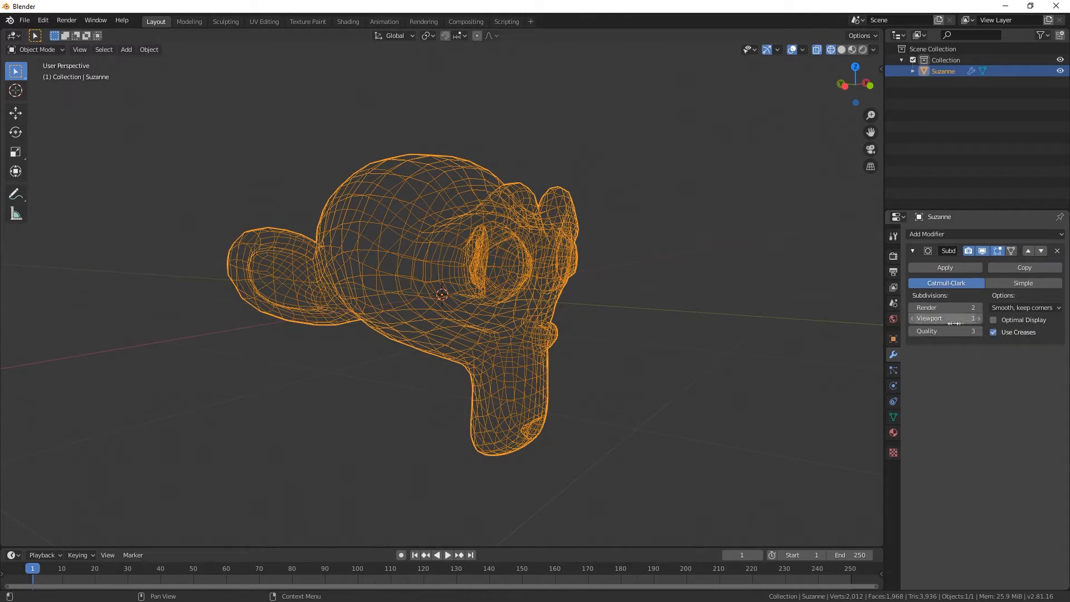
pyautogui.click(912, 318)
pyautogui.moveTo(446, 303); pyautogui.dragTo(541, 317, button='middle')
pyautogui.click(978, 319)
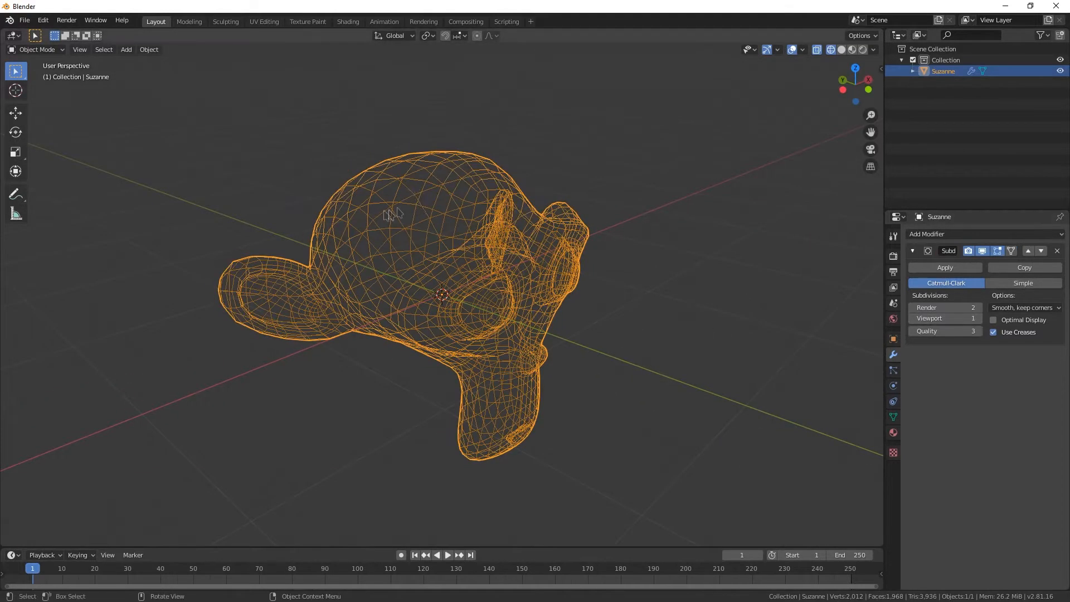
pyautogui.moveTo(424, 223); pyautogui.dragTo(448, 184, button='middle')
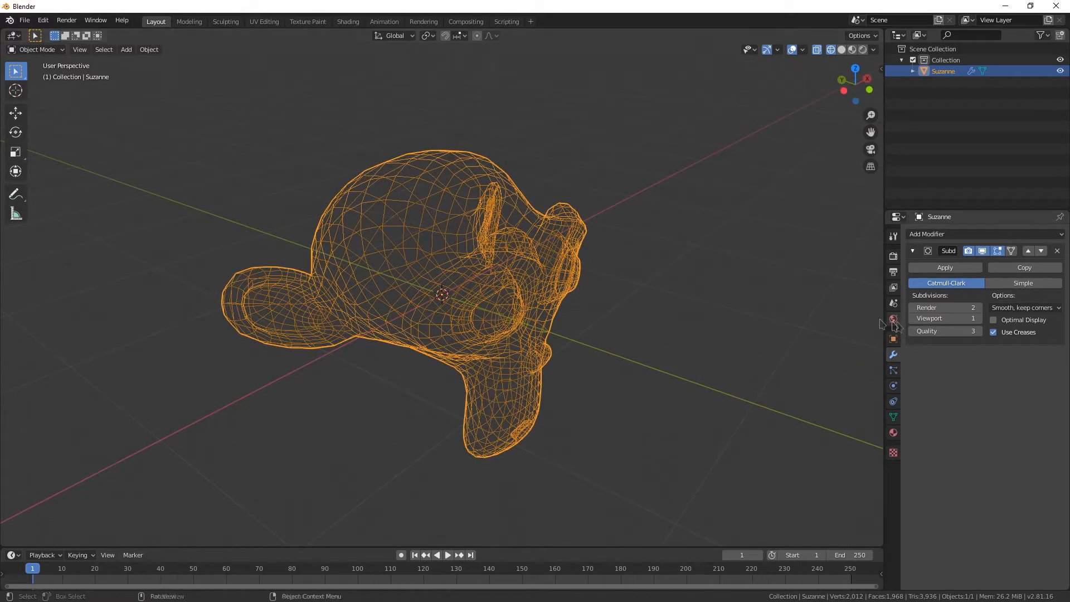
# Raise the Subdivision Surface modifier's viewport subdivisions step by step to 4, inspecting the denser wireframe
pyautogui.click(978, 319)
pyautogui.moveTo(485, 288)
pyautogui.mouseDown(button='middle')
pyautogui.moveTo(448, 293)
pyautogui.moveTo(484, 288)
pyautogui.mouseUp(button='middle')
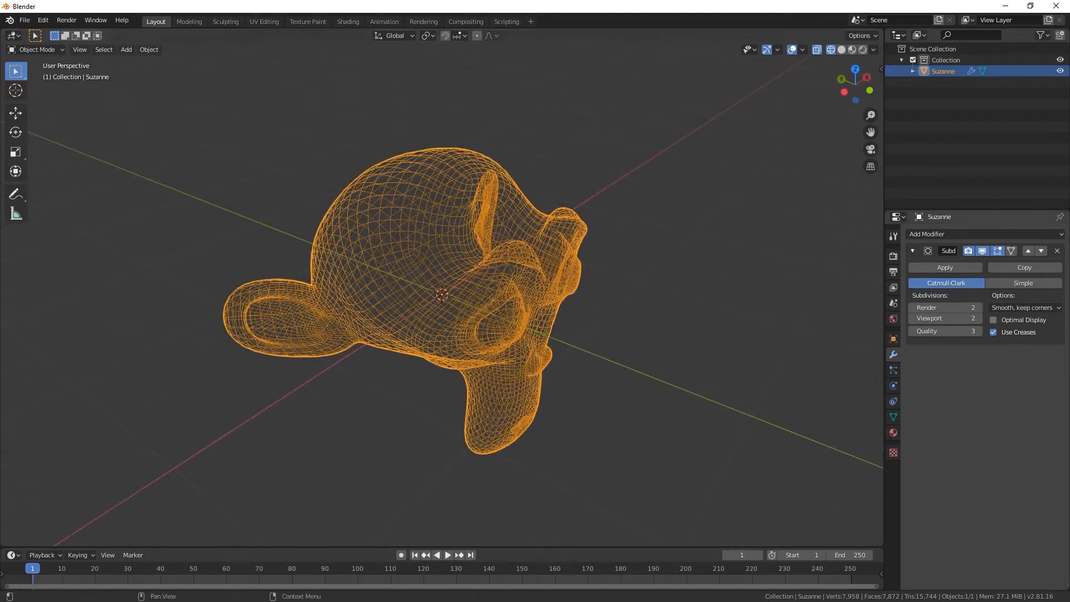
pyautogui.click(979, 319)
pyautogui.click(978, 319)
pyautogui.moveTo(492, 301); pyautogui.dragTo(590, 266, button='middle')
pyautogui.moveTo(508, 297); pyautogui.dragTo(458, 278, button='middle')
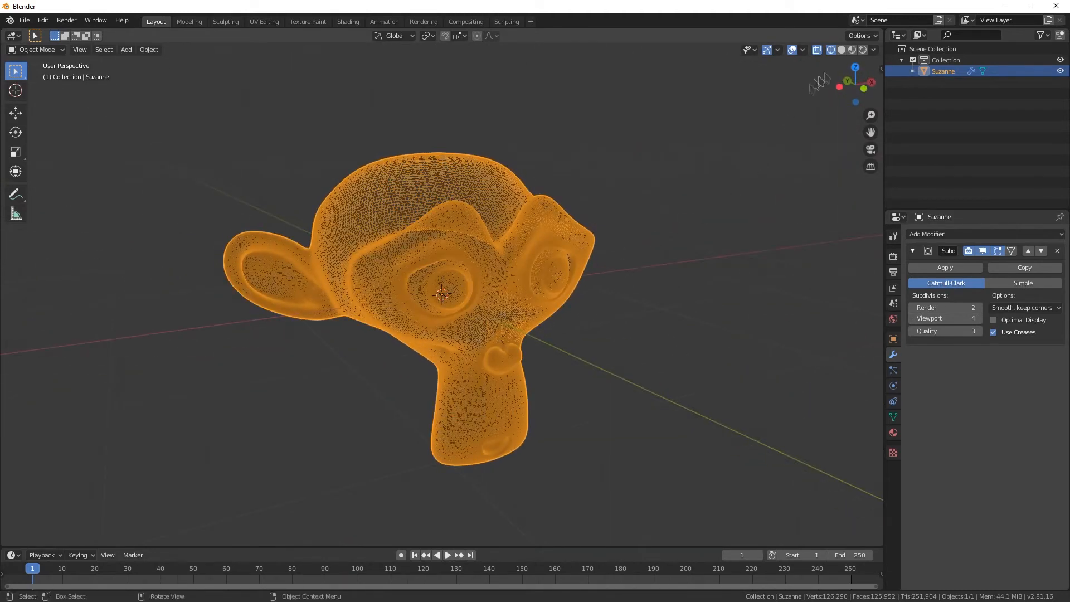
# Lower the modifier's viewport subdivisions back to 1 and remove the Subdivision Surface modifier from the monkey
pyautogui.moveTo(738, 106); pyautogui.dragTo(808, 183, button='middle')
pyautogui.click(912, 320)
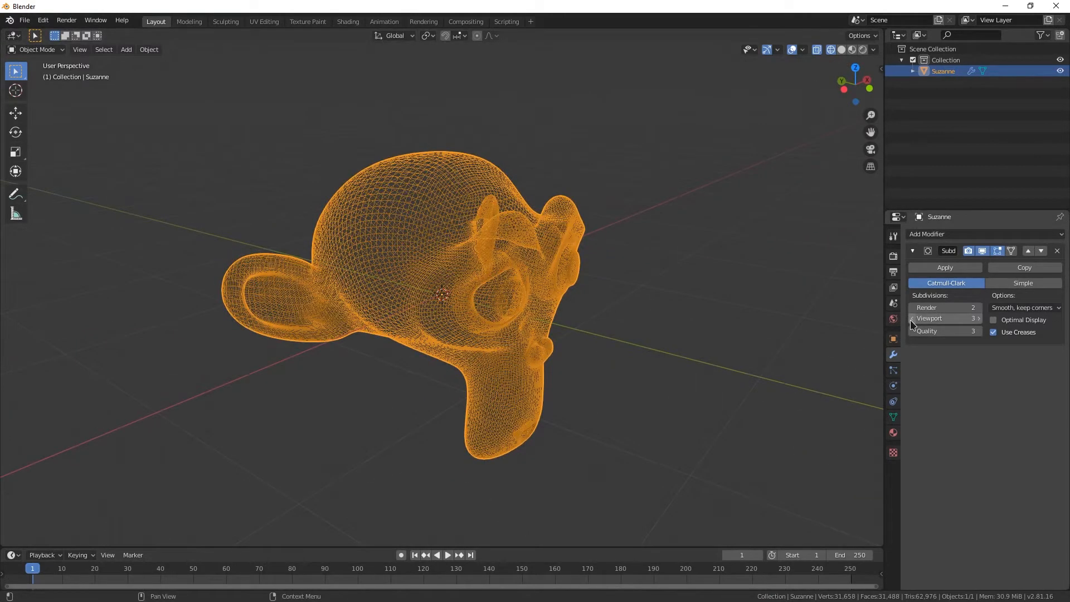
pyautogui.click(912, 321)
pyautogui.moveTo(641, 318); pyautogui.dragTo(640, 290, button='middle')
pyautogui.click(912, 320)
pyautogui.moveTo(424, 251); pyautogui.dragTo(501, 281, button='middle')
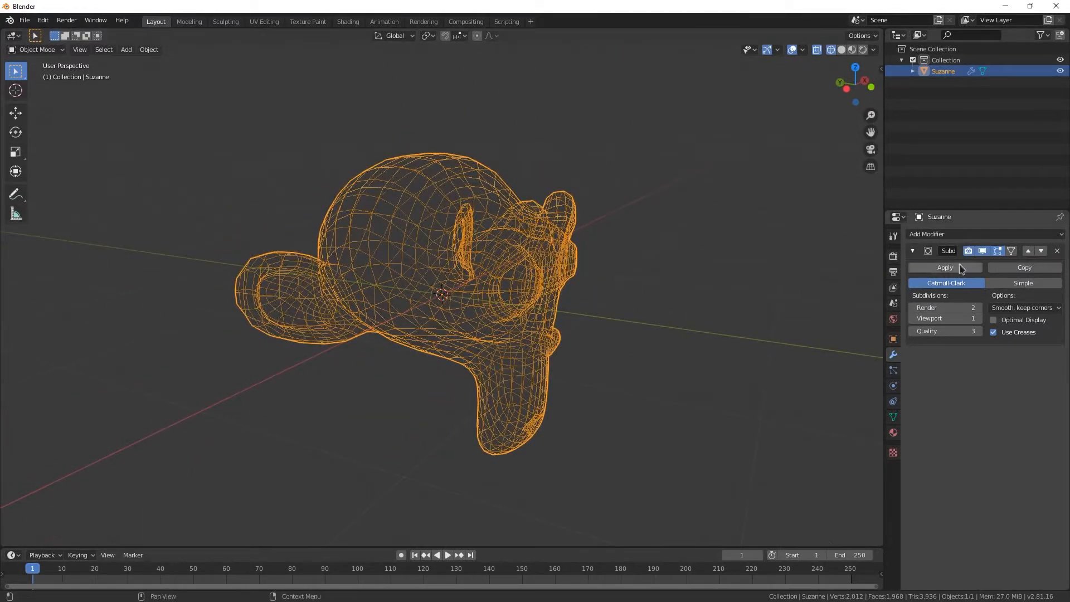
pyautogui.click(1057, 254)
# Add a level 1 Subdivision Surface modifier to the monkey and raise its viewport subdivisions to 2
pyautogui.moveTo(479, 312)
pyautogui.mouseDown(button='middle')
pyautogui.moveTo(382, 322)
pyautogui.moveTo(484, 316)
pyautogui.mouseUp(button='middle')
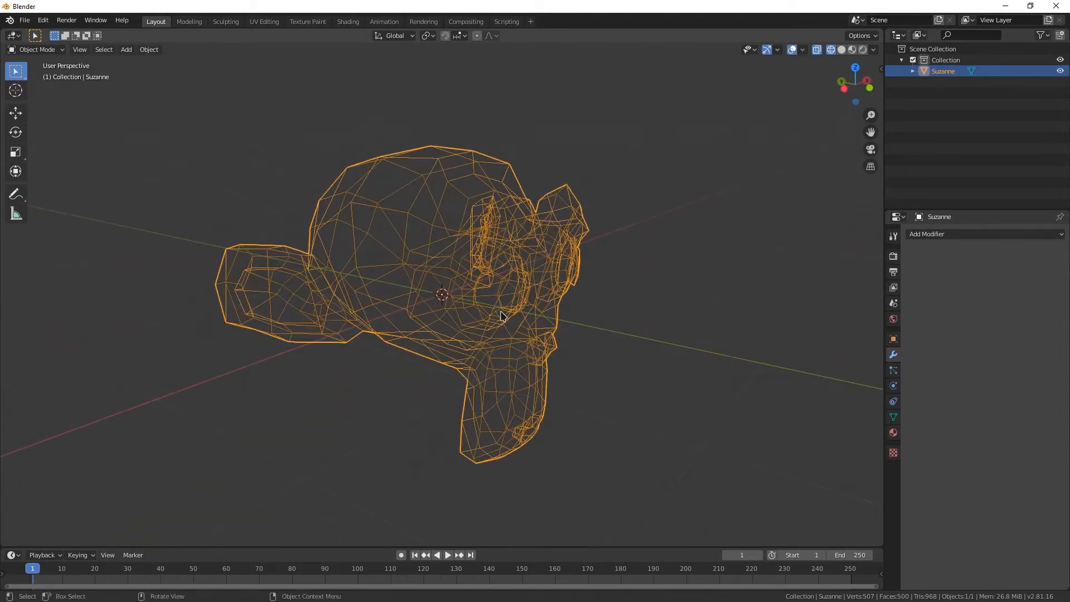
pyautogui.hotkey('ctrl', '1')
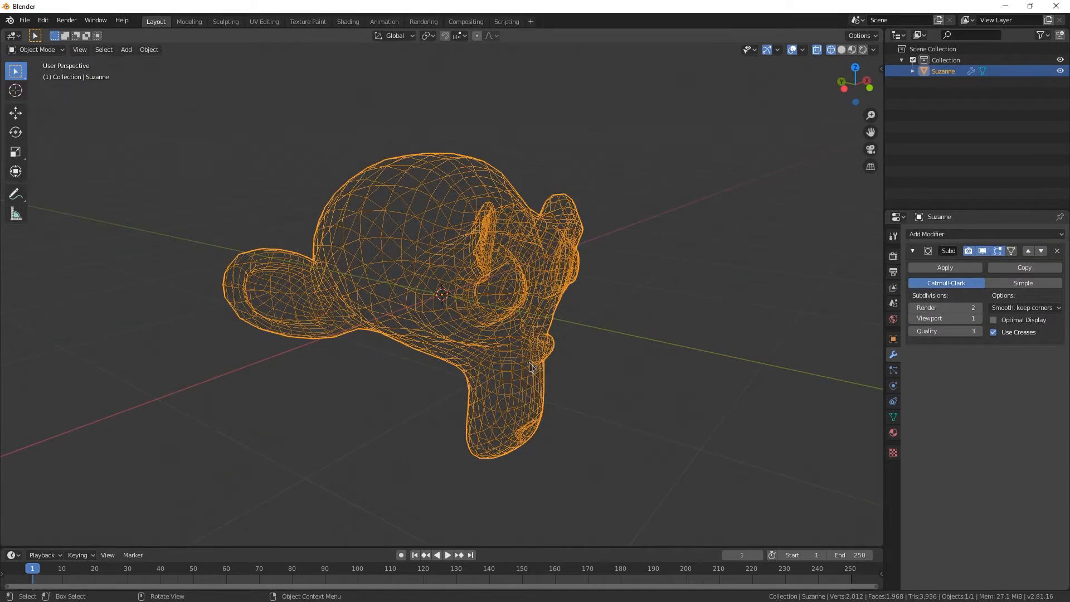
pyautogui.click(978, 318)
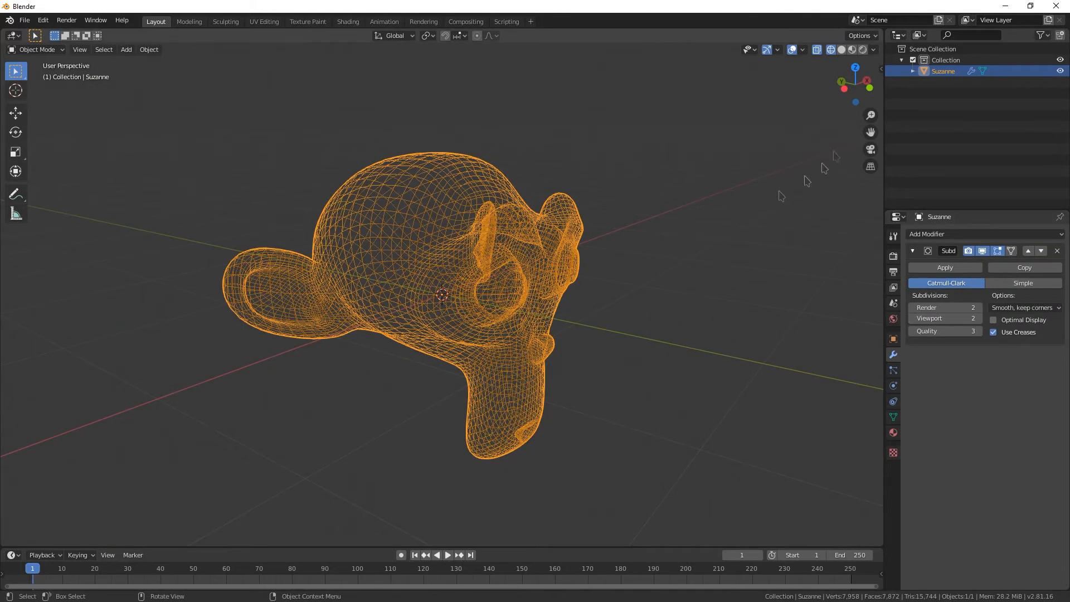
# Return the viewport to solid shading and compare the monkey's smoothness one subdivision level higher, ending at 2 viewport subdivisions
pyautogui.click(841, 50)
pyautogui.moveTo(537, 334); pyautogui.dragTo(474, 326, button='middle')
pyautogui.click(978, 318)
pyautogui.click(912, 318)
pyautogui.scroll(3, 384, 256)
pyautogui.moveTo(384, 256); pyautogui.dragTo(586, 309, button='middle')
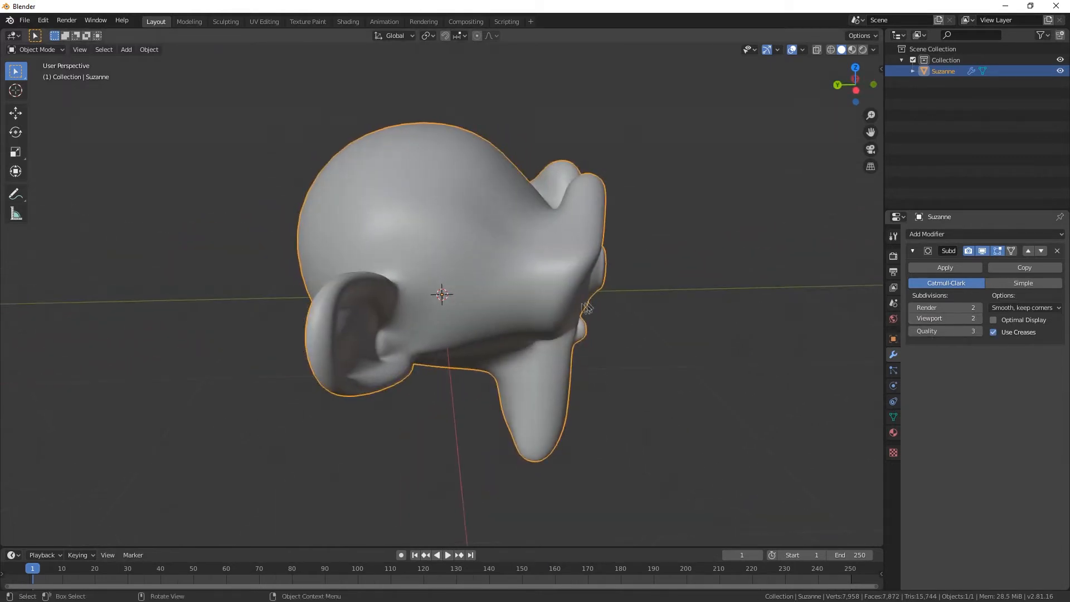
pyautogui.moveTo(502, 277); pyautogui.dragTo(413, 207, button='middle')
pyautogui.scroll(-2, 524, 290)
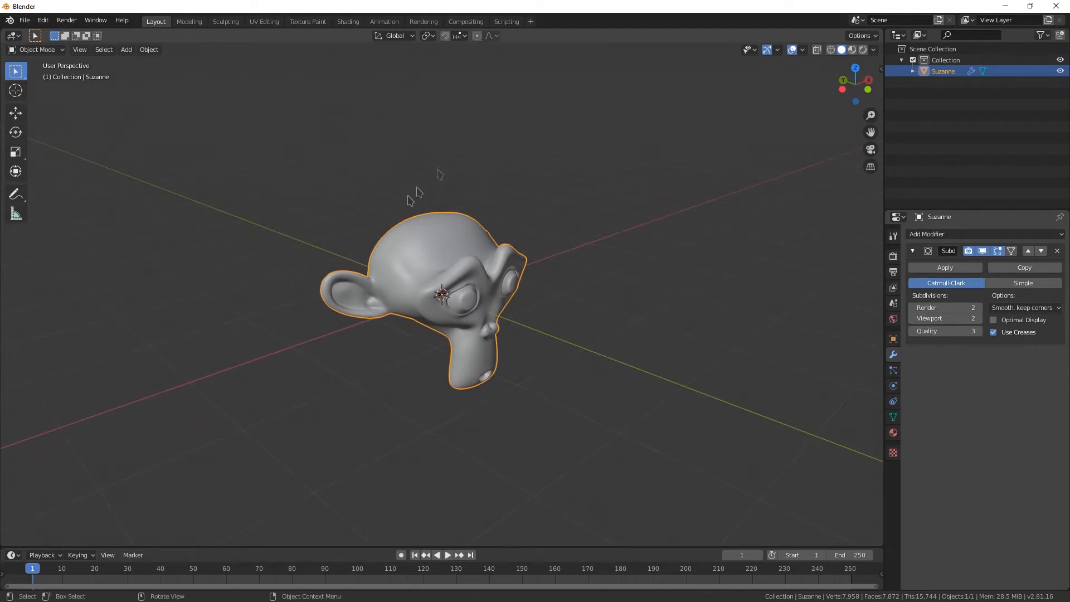
# Switch to the Shading workspace and view the monkey's face up close in Material Preview shading
pyautogui.click(348, 22)
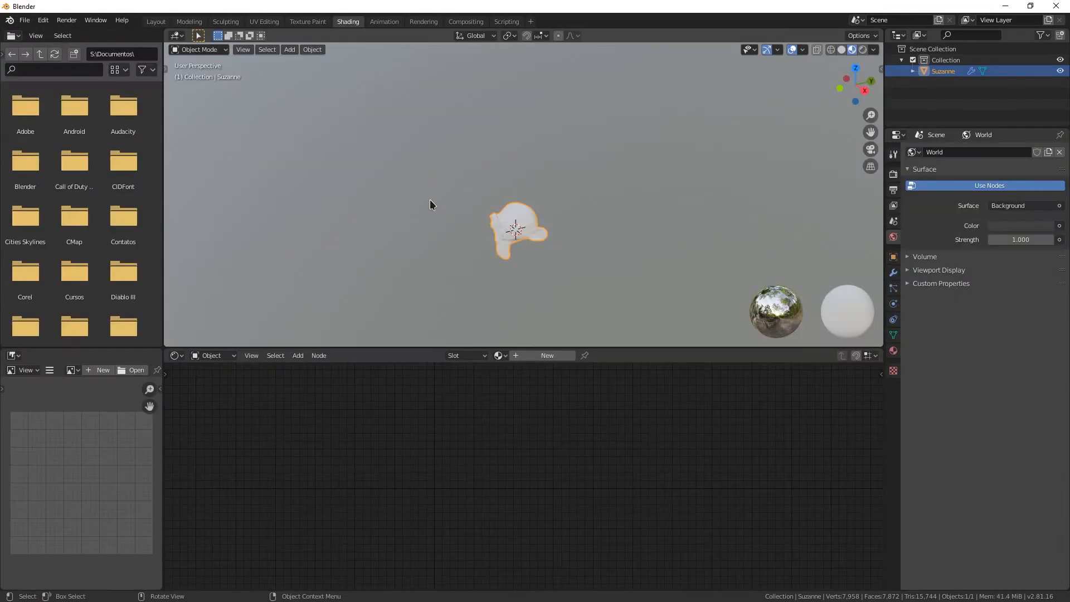
pyautogui.moveTo(539, 230); pyautogui.dragTo(580, 234, button='middle')
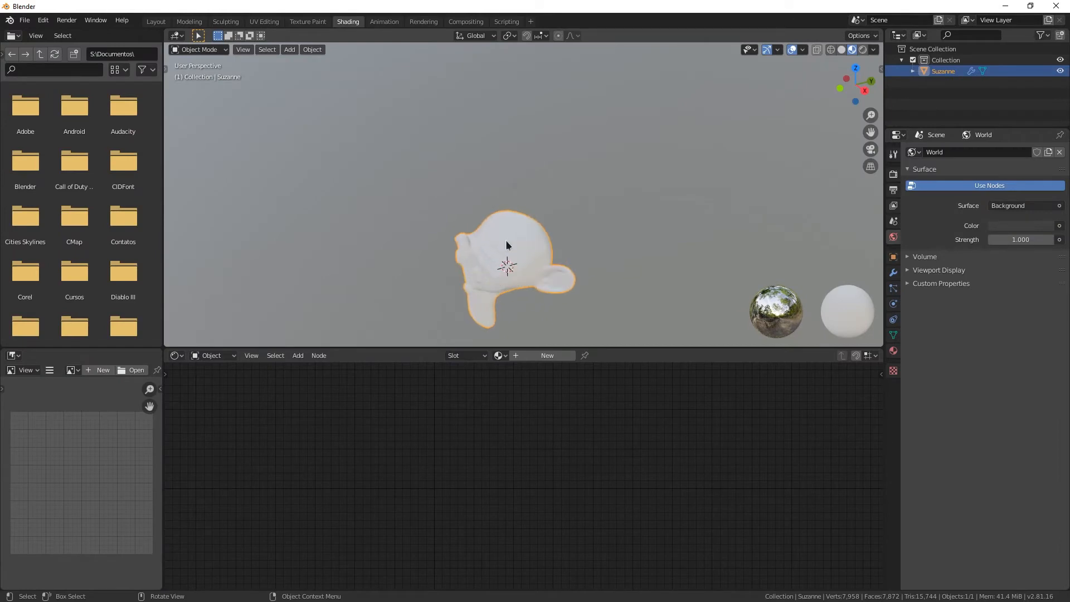
pyautogui.moveTo(525, 160); pyautogui.dragTo(597, 163, button='middle')
pyautogui.scroll(3, 579, 167)
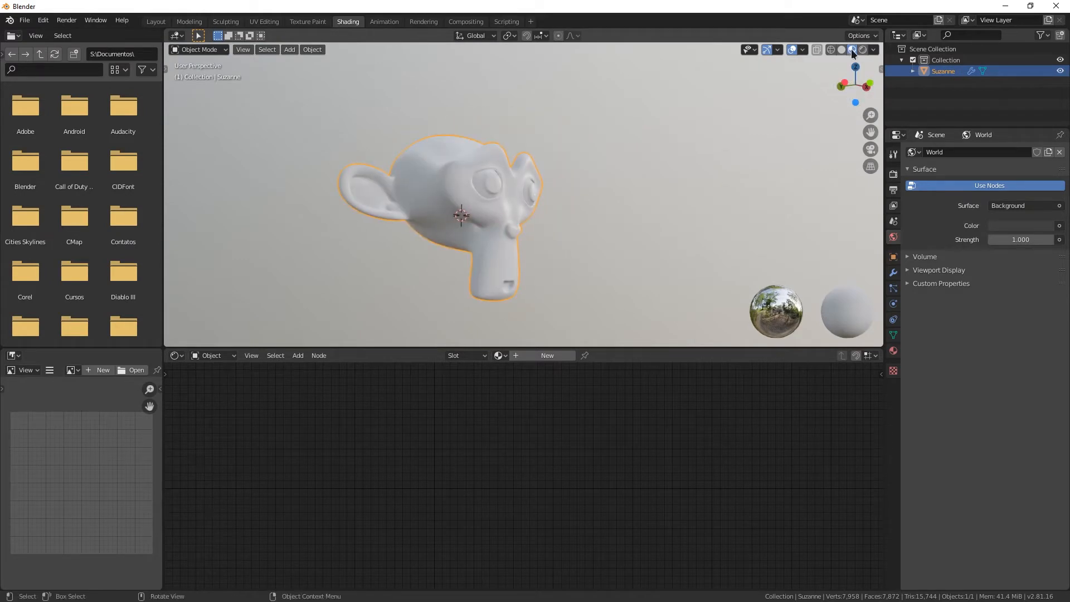
pyautogui.press('z')
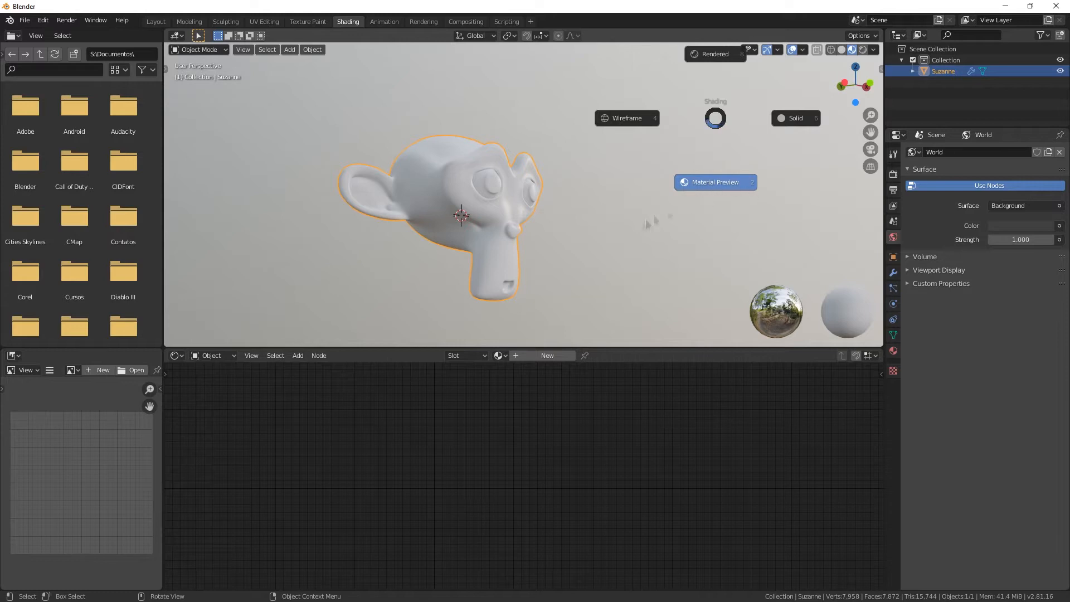
pyautogui.click(689, 209)
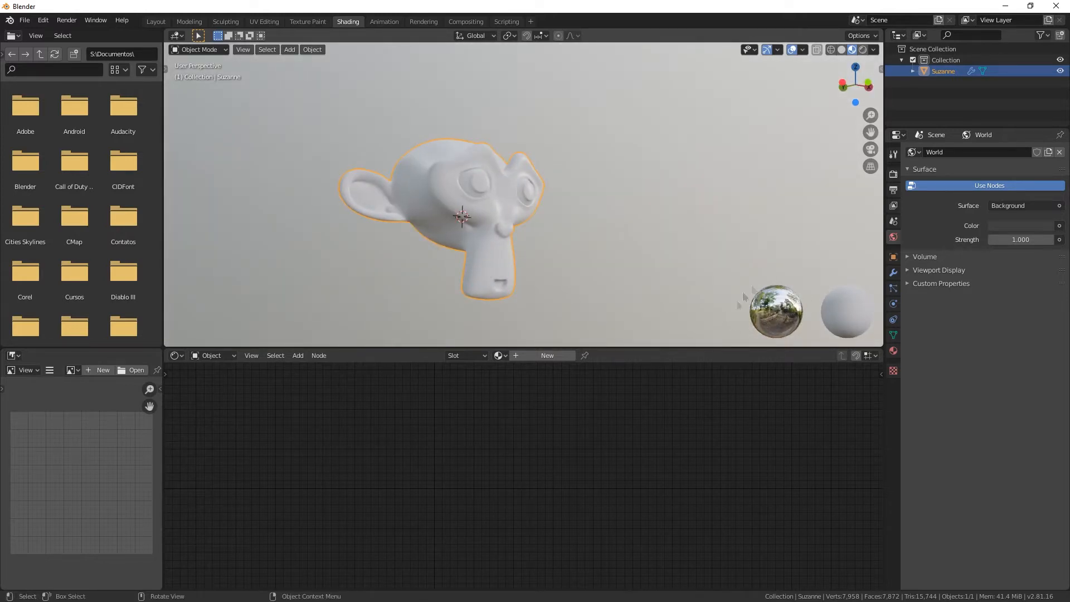
pyautogui.moveTo(551, 261); pyautogui.dragTo(609, 272, button='middle')
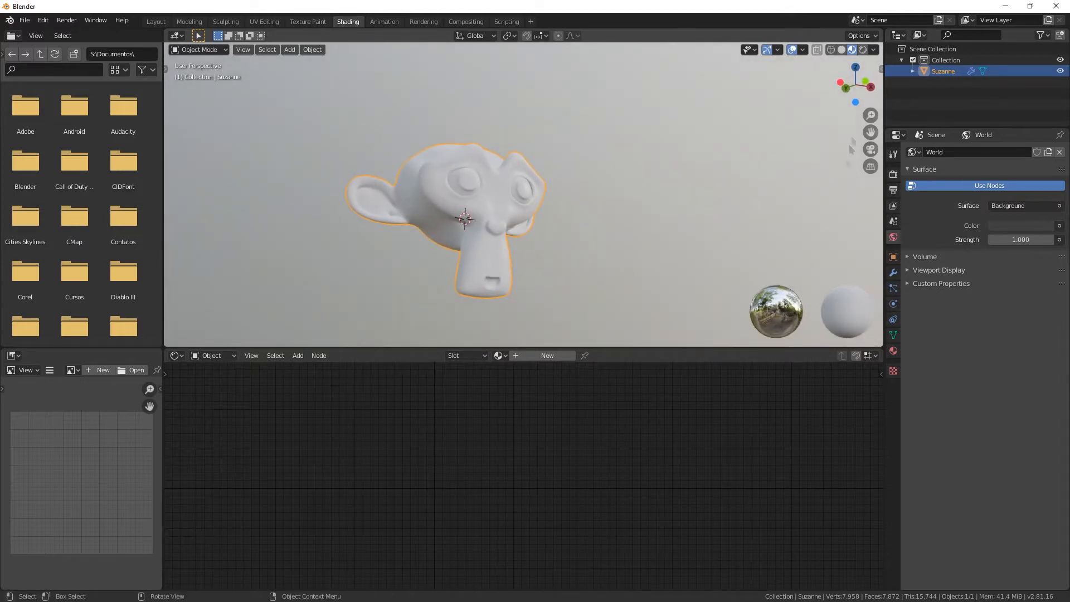
# Examine the environment images available for Material Preview lighting and how the current one lights the monkey
pyautogui.click(874, 50)
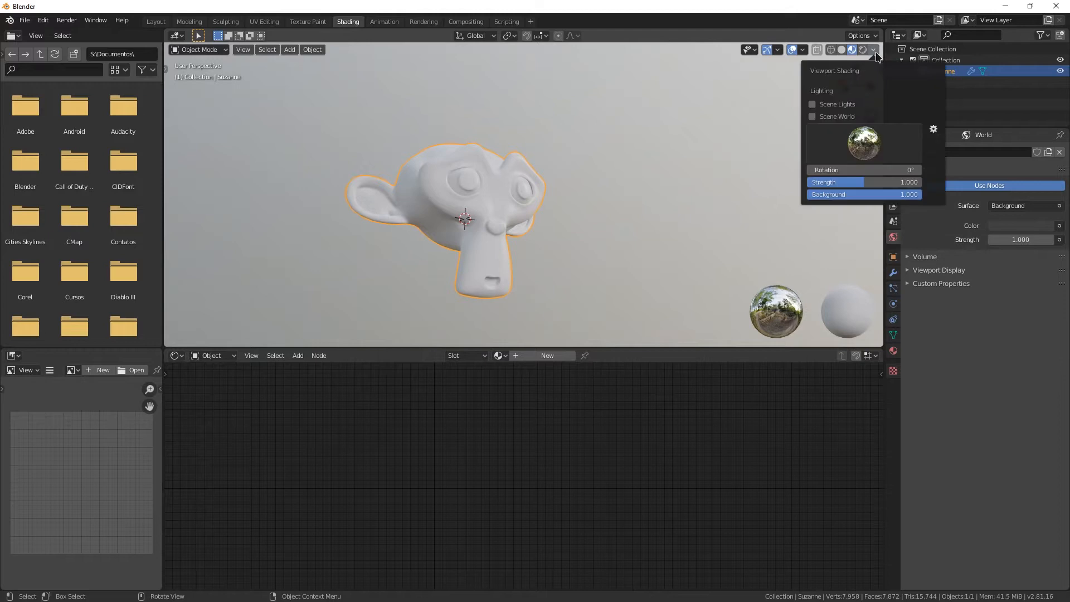
pyautogui.click(873, 145)
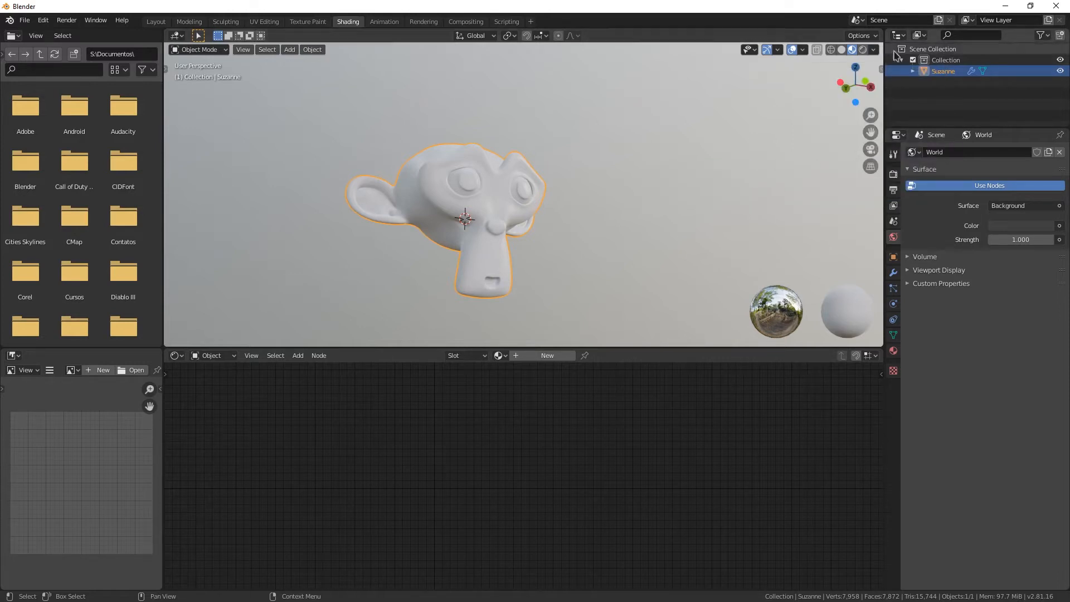
pyautogui.click(873, 49)
pyautogui.click(872, 134)
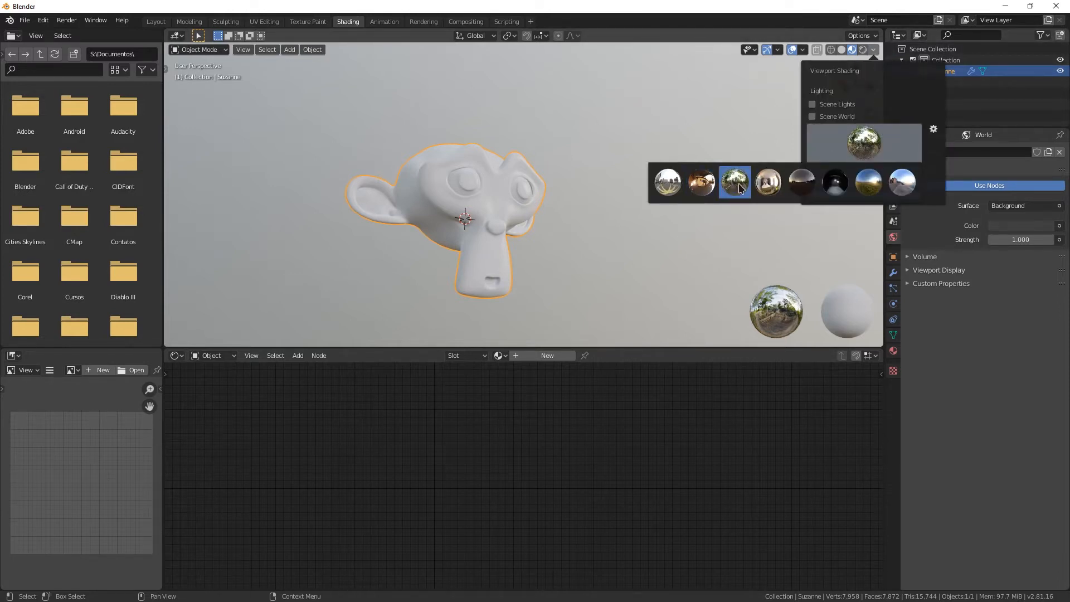
pyautogui.moveTo(559, 270); pyautogui.dragTo(511, 225, button='middle')
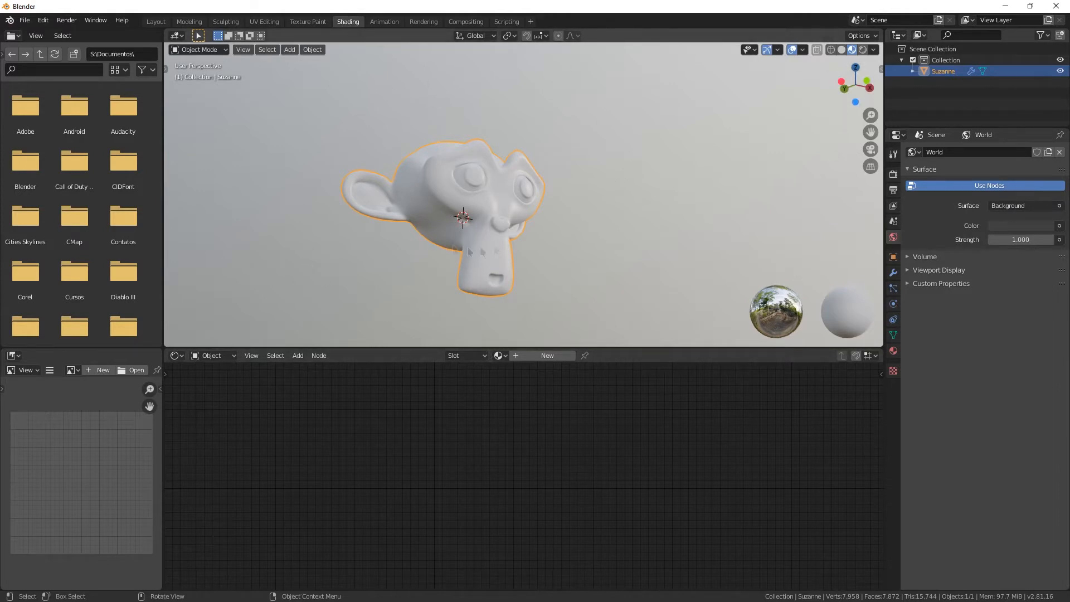
pyautogui.moveTo(480, 192); pyautogui.dragTo(471, 218, button='middle')
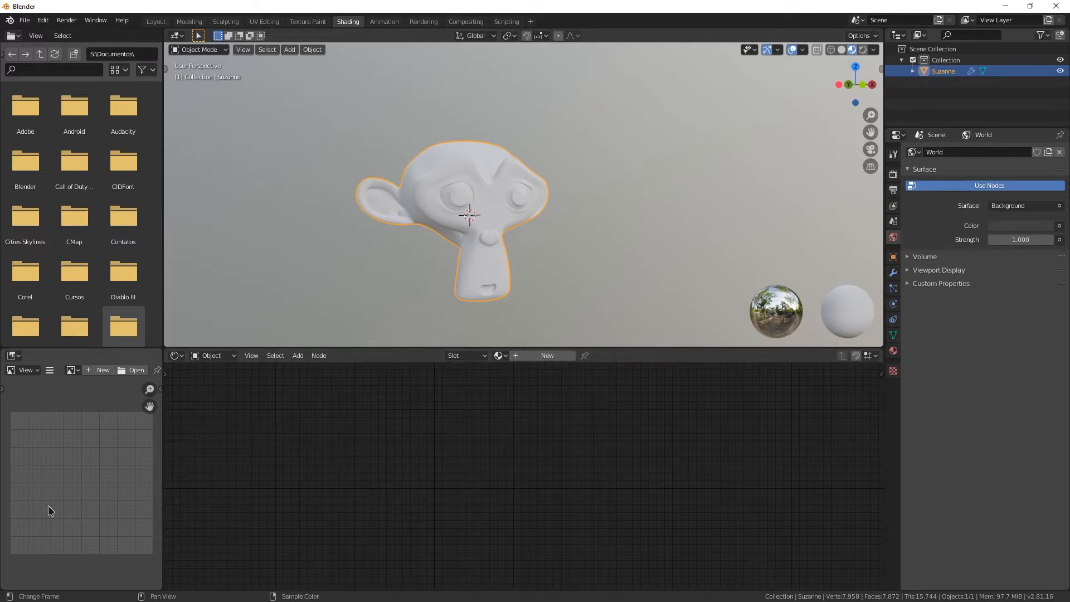
# Enlarge the monkey's material slot list and create a new material for it
pyautogui.moveTo(454, 235); pyautogui.dragTo(418, 210, button='middle')
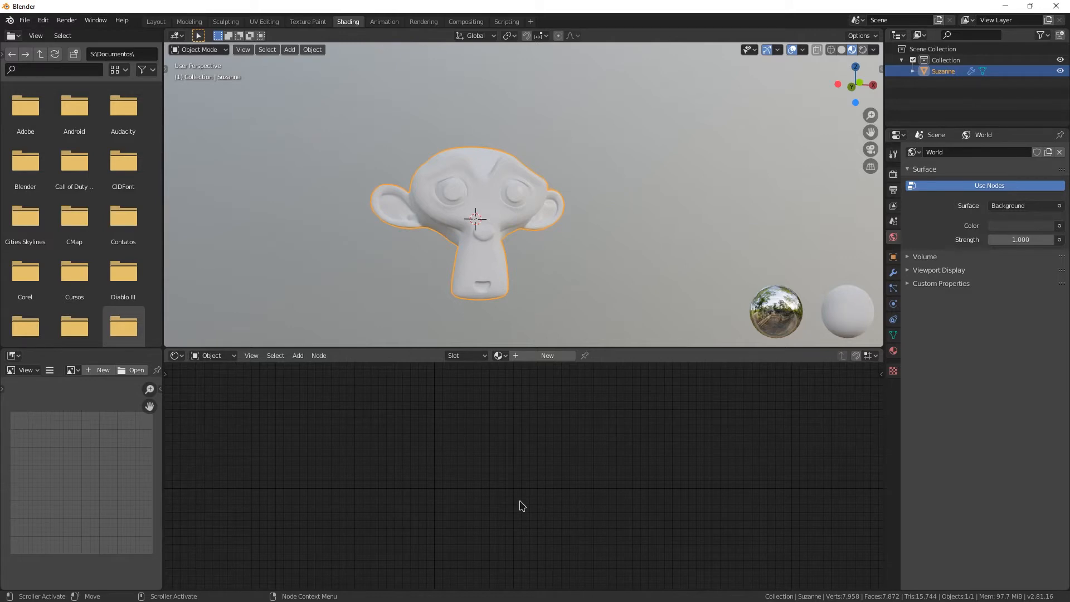
pyautogui.moveTo(490, 219); pyautogui.dragTo(525, 209, button='middle')
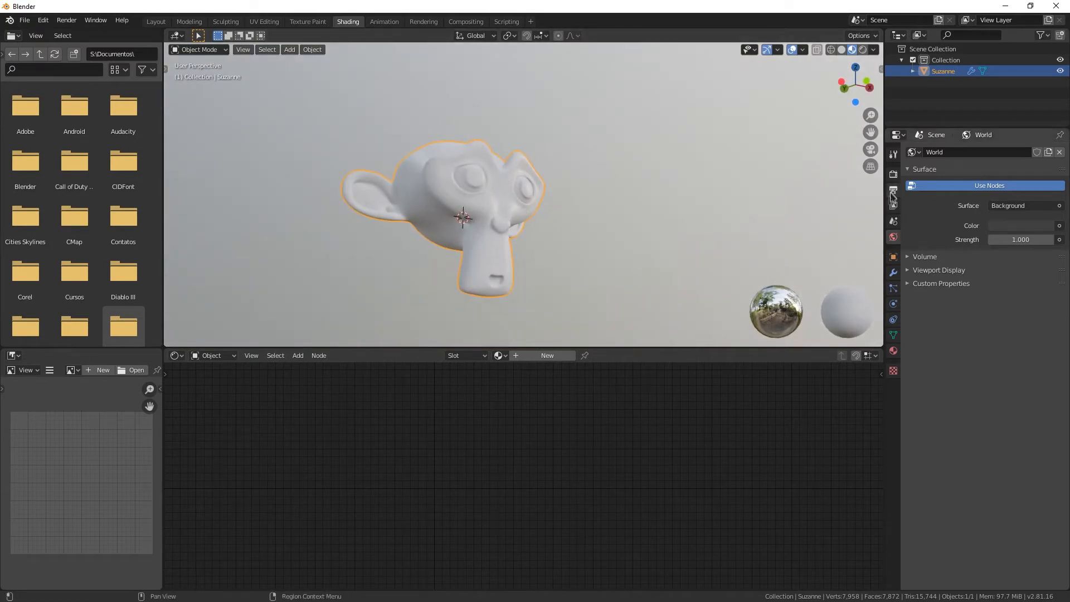
pyautogui.click(895, 352)
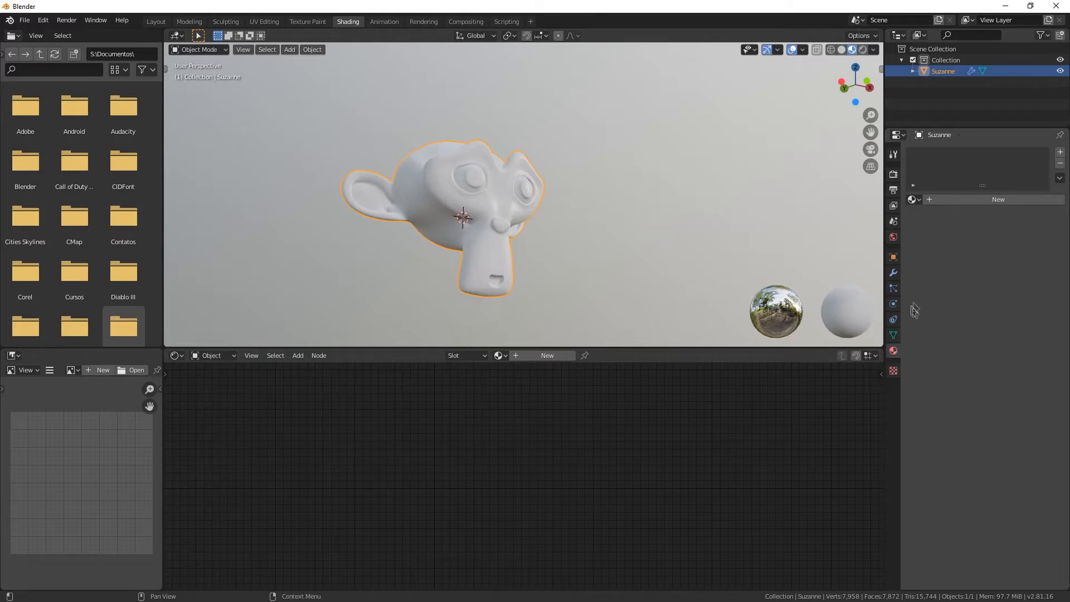
pyautogui.moveTo(362, 198); pyautogui.dragTo(399, 230, button='middle')
pyautogui.moveTo(438, 196); pyautogui.dragTo(493, 167, button='middle')
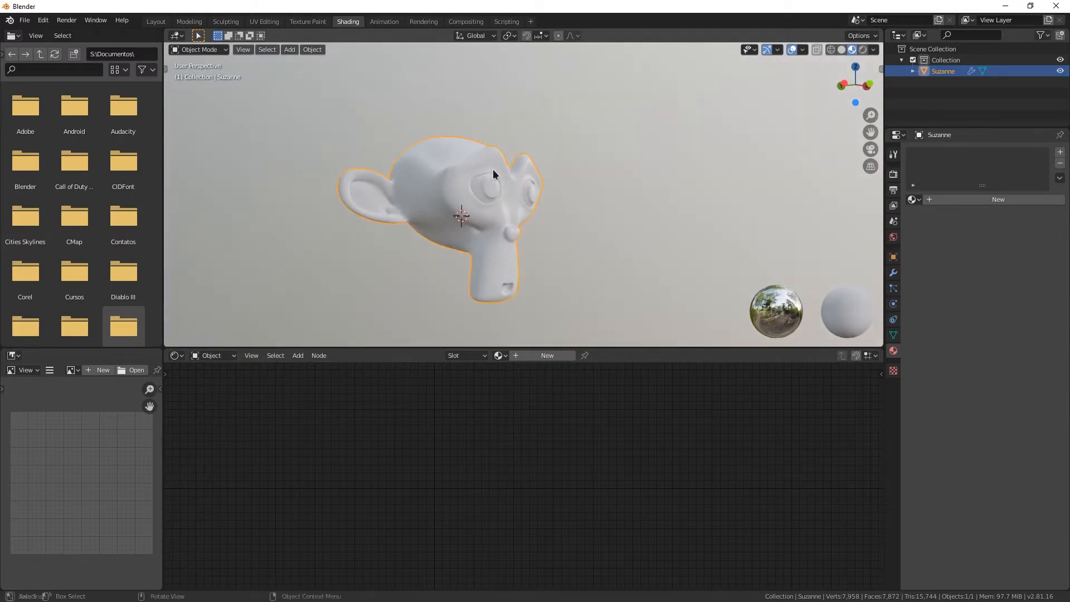
pyautogui.moveTo(980, 182); pyautogui.dragTo(985, 224)
pyautogui.moveTo(479, 223); pyautogui.dragTo(544, 185, button='middle')
pyautogui.moveTo(445, 237); pyautogui.dragTo(548, 242, button='middle')
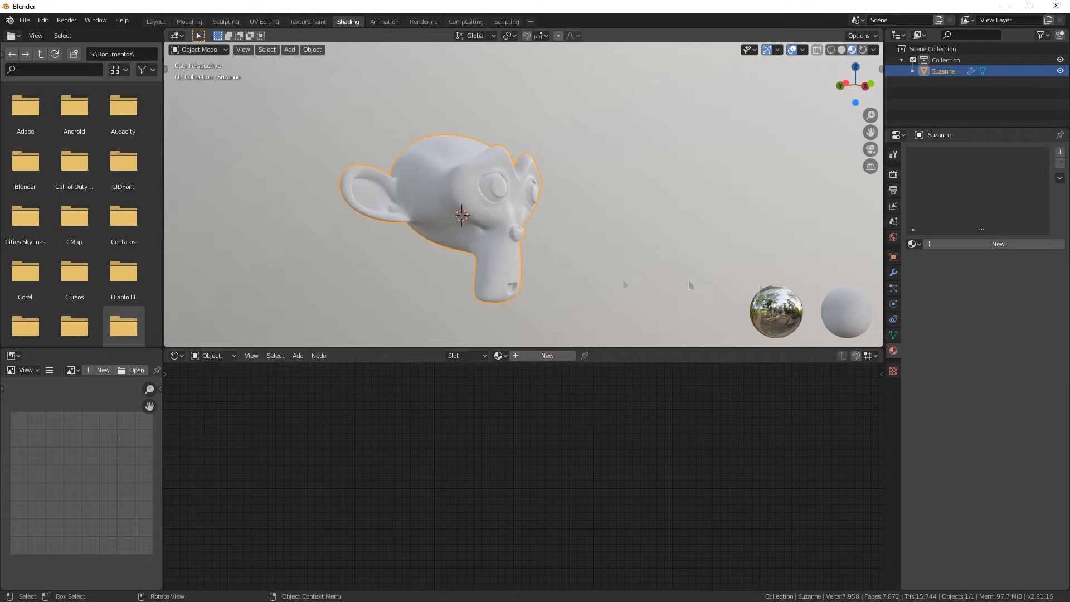
pyautogui.click(986, 245)
pyautogui.moveTo(510, 230); pyautogui.dragTo(459, 232, button='middle')
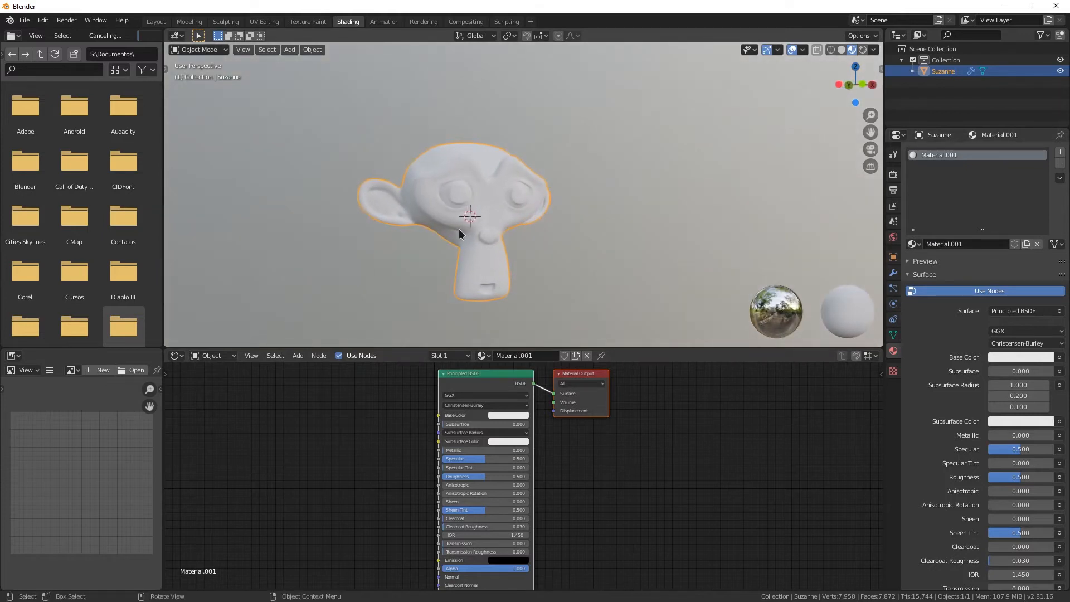
# Turn on the Screencast Keys display in the 3D viewport and hide the viewport's sidebar
pyautogui.scroll(-2, 640, 468)
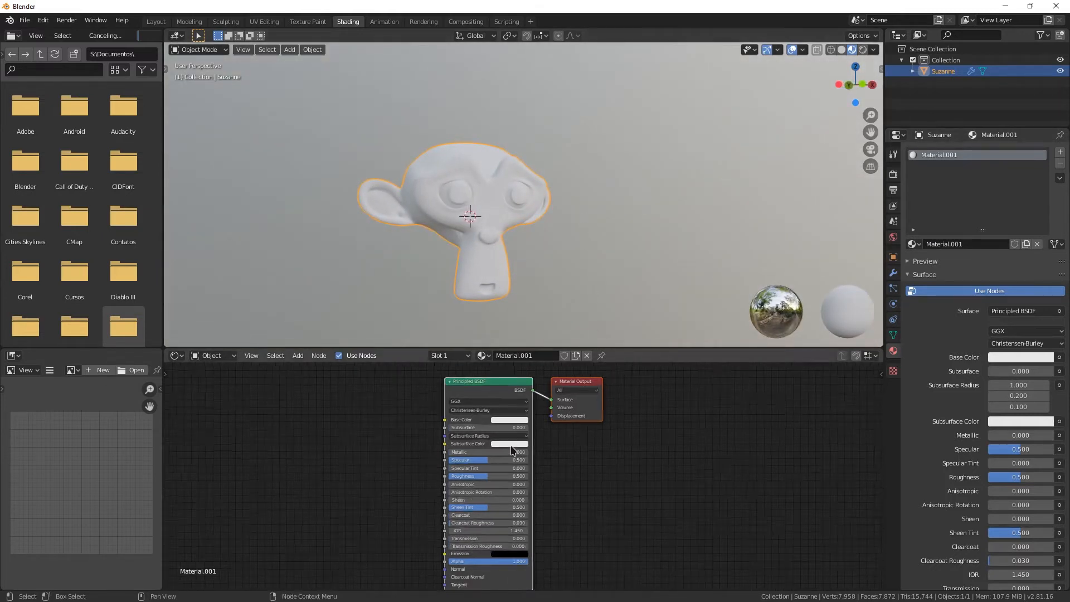
pyautogui.scroll(2, 565, 517)
pyautogui.scroll(-3, 546, 518)
pyautogui.scroll(3, 524, 521)
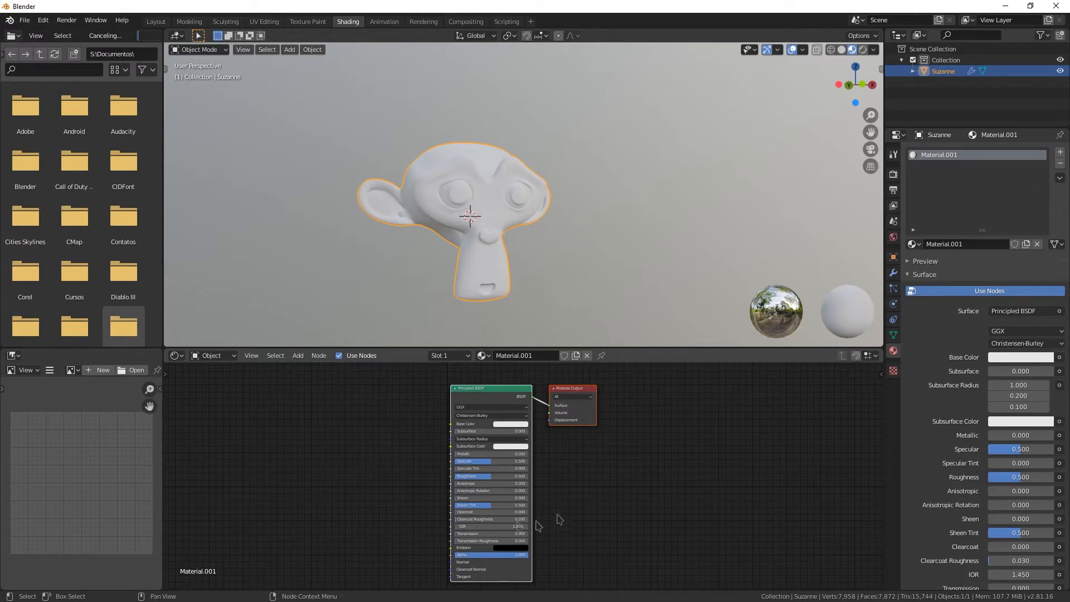
pyautogui.moveTo(654, 488); pyautogui.dragTo(573, 499, button='middle')
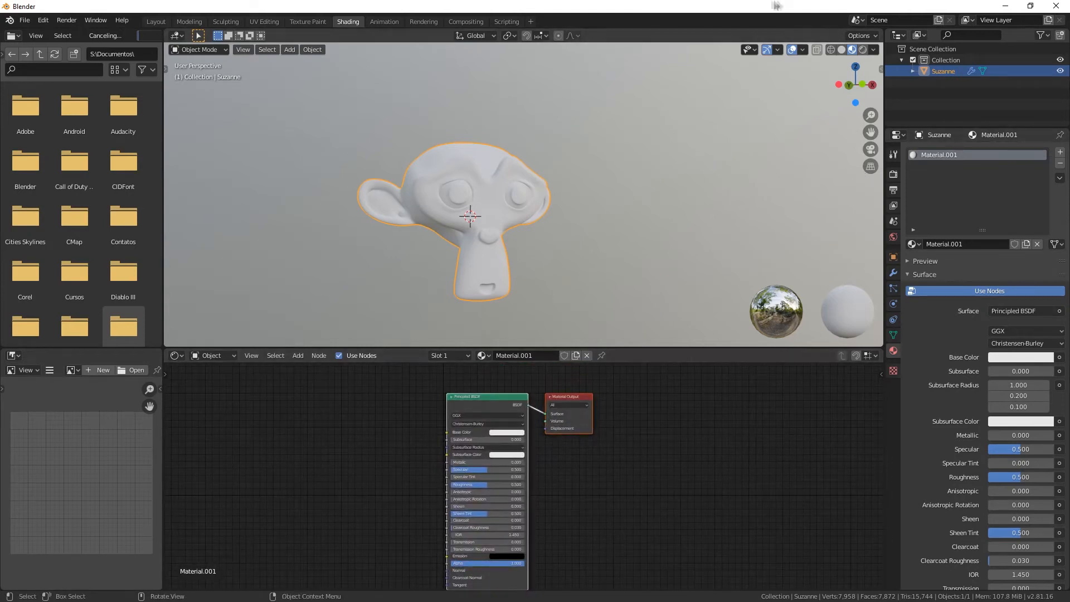
pyautogui.click(877, 148)
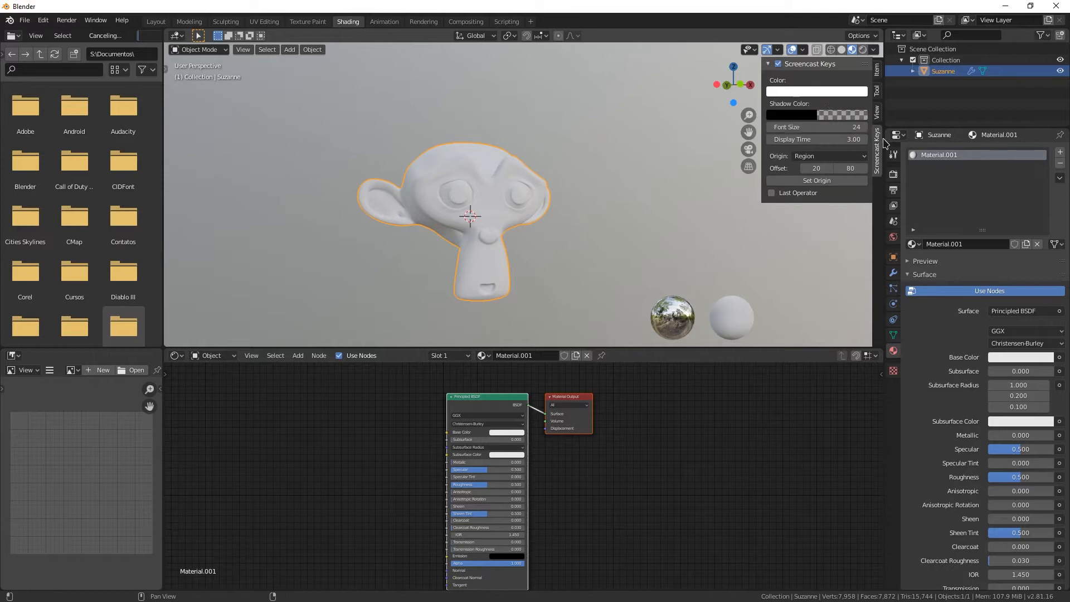
pyautogui.click(778, 64)
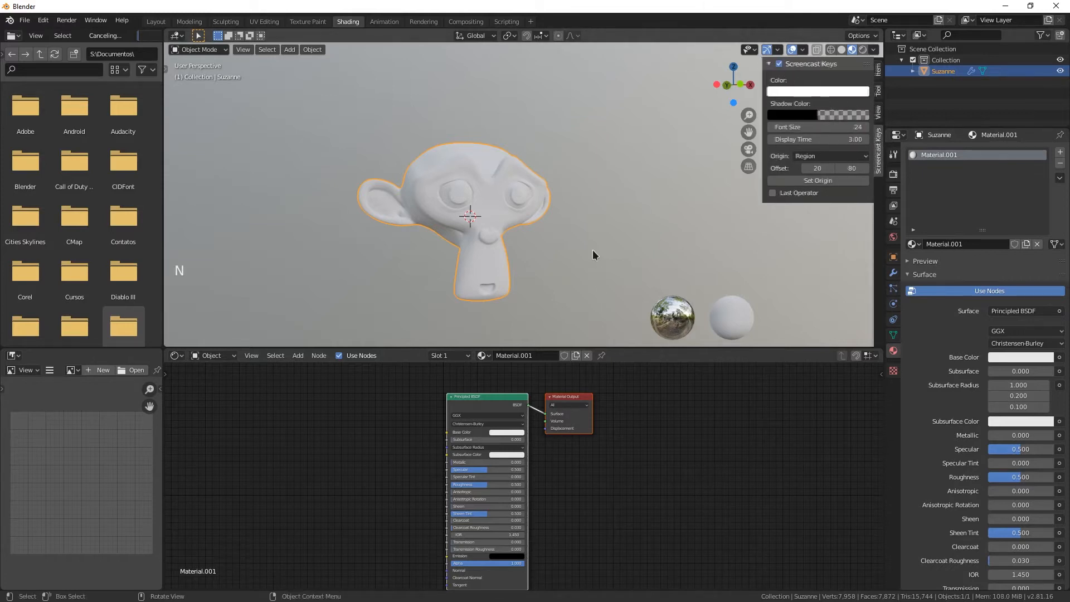
pyautogui.press('n')
# Look up and down the material's node graph along the full list of Principled BSDF settings
pyautogui.moveTo(585, 498); pyautogui.dragTo(656, 480, button='middle')
pyautogui.press('shift')
pyautogui.keyDown('shift'); pyautogui.scroll(-1, 578, 460); pyautogui.keyUp('shift')
pyautogui.keyDown('shift'); pyautogui.scroll(2, 578, 461); pyautogui.keyUp('shift')
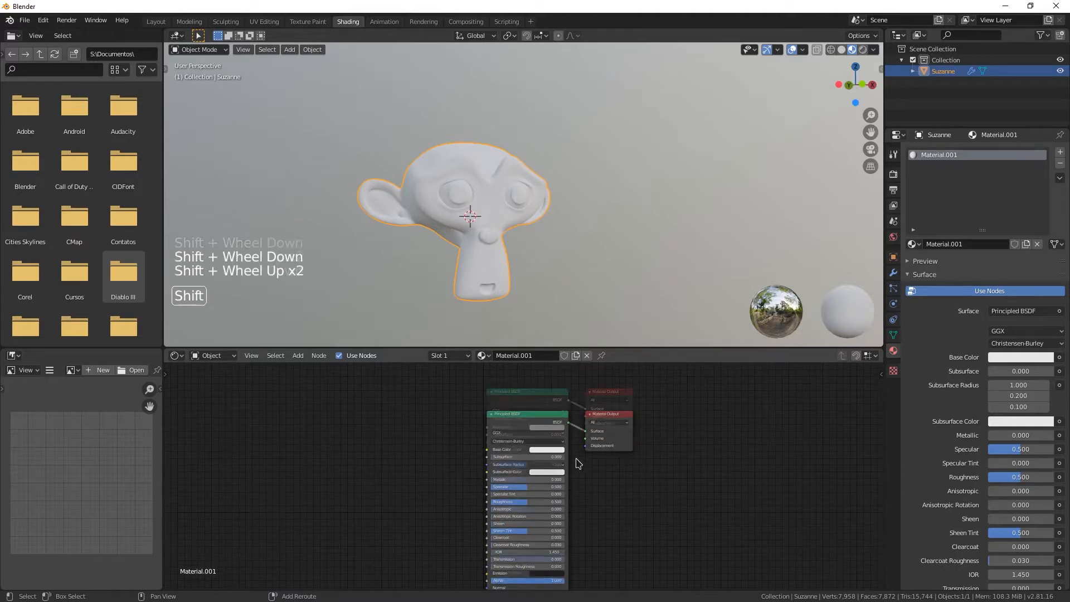
pyautogui.keyDown('shift'); pyautogui.scroll(-4, 577, 461); pyautogui.keyUp('shift')
pyautogui.keyDown('shift'); pyautogui.scroll(3, 577, 460); pyautogui.keyUp('shift')
pyautogui.scroll(1, 578, 462)
pyautogui.scroll(-3, 577, 462)
pyautogui.scroll(1, 577, 463)
pyautogui.keyDown('shift'); pyautogui.scroll(-3, 578, 463); pyautogui.keyUp('shift')
pyautogui.keyDown('shift'); pyautogui.scroll(4, 578, 463); pyautogui.keyUp('shift')
pyautogui.keyDown('shift'); pyautogui.scroll(-4, 578, 463); pyautogui.keyUp('shift')
pyautogui.keyDown('shift'); pyautogui.scroll(3, 577, 463); pyautogui.keyUp('shift')
pyautogui.keyDown('shift'); pyautogui.scroll(-3, 578, 463); pyautogui.keyUp('shift')
pyautogui.keyDown('shift'); pyautogui.scroll(3, 578, 463); pyautogui.keyUp('shift')
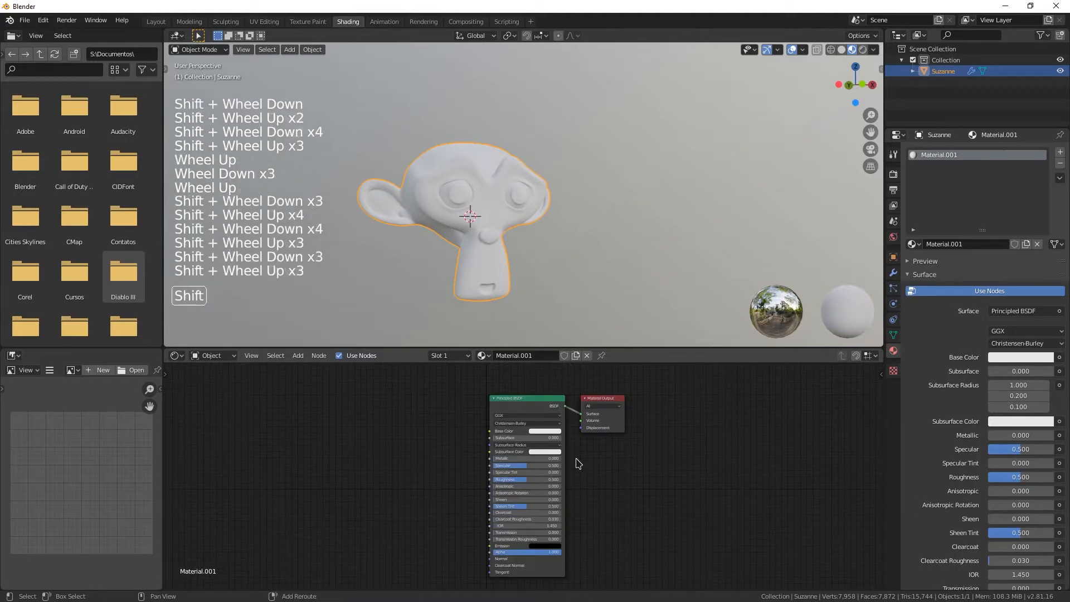
pyautogui.keyDown('shift'); pyautogui.scroll(-3, 578, 462); pyautogui.keyUp('shift')
pyautogui.keyDown('shift'); pyautogui.scroll(1, 577, 462); pyautogui.keyUp('shift')
pyautogui.keyDown('shift'); pyautogui.scroll(2, 578, 462); pyautogui.keyUp('shift')
pyautogui.keyDown('shift'); pyautogui.scroll(-4, 577, 463); pyautogui.keyUp('shift')
pyautogui.keyDown('shift'); pyautogui.scroll(4, 578, 463); pyautogui.keyUp('shift')
pyautogui.keyDown('shift'); pyautogui.scroll(-1, 578, 463); pyautogui.keyUp('shift')
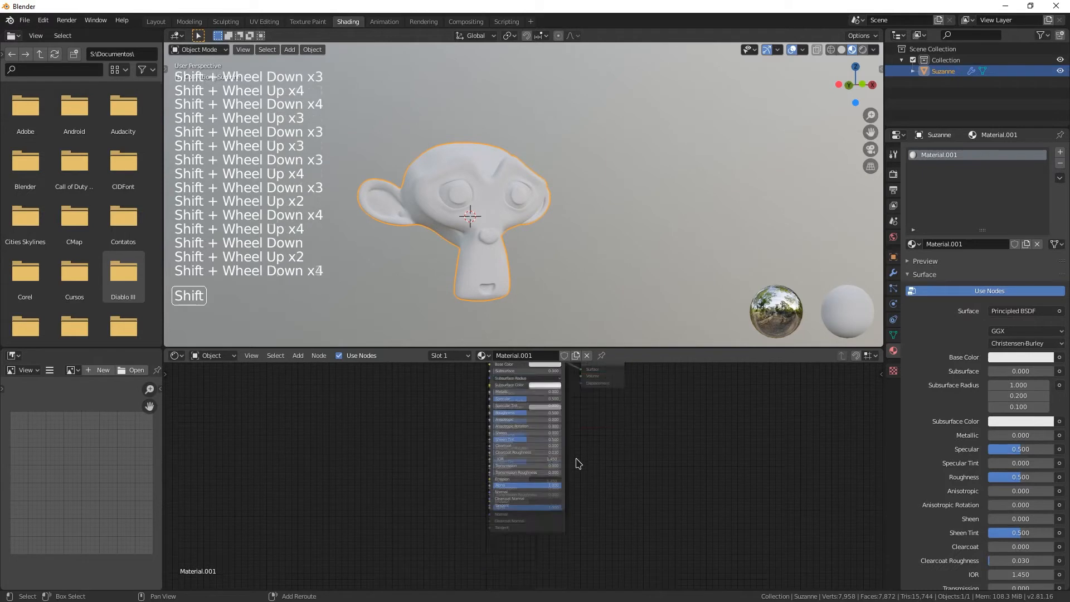
pyautogui.keyDown('shift'); pyautogui.scroll(2, 577, 463); pyautogui.keyUp('shift')
pyautogui.keyDown('shift'); pyautogui.scroll(-4, 578, 463); pyautogui.keyUp('shift')
pyautogui.keyDown('shift'); pyautogui.scroll(4, 578, 463); pyautogui.keyUp('shift')
# Inspect the Principled BSDF and Material Output nodes up close and as an overview
pyautogui.moveTo(574, 484); pyautogui.dragTo(523, 445, button='middle')
pyautogui.scroll(11, 574, 406)
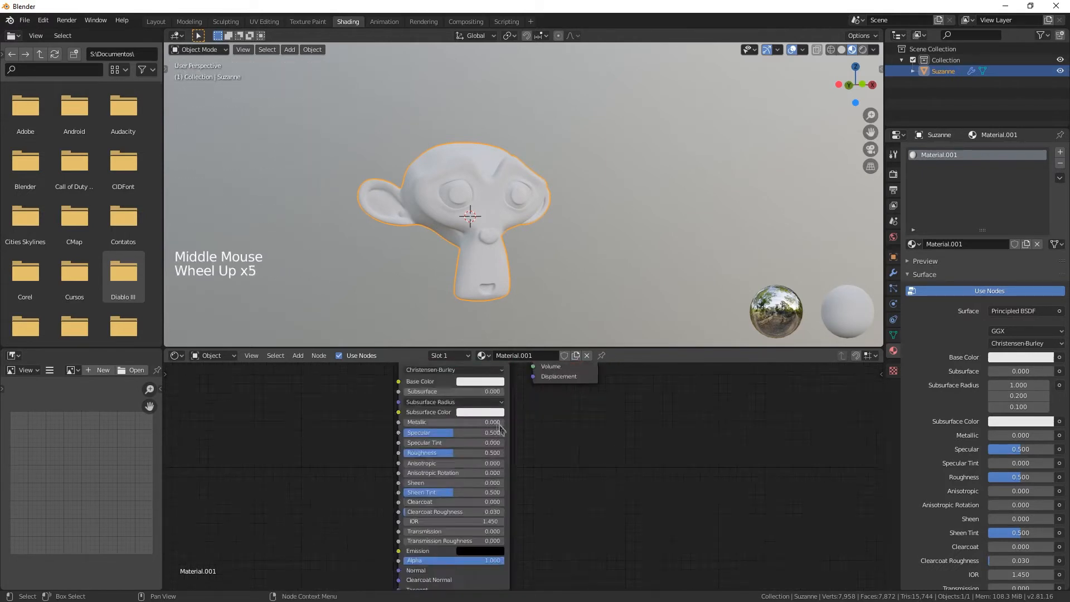
pyautogui.keyDown('shift'); pyautogui.moveTo(574, 406); pyautogui.dragTo(513, 426, button='middle'); pyautogui.keyUp('shift')
pyautogui.scroll(-3, 513, 426)
pyautogui.scroll(6, 597, 453)
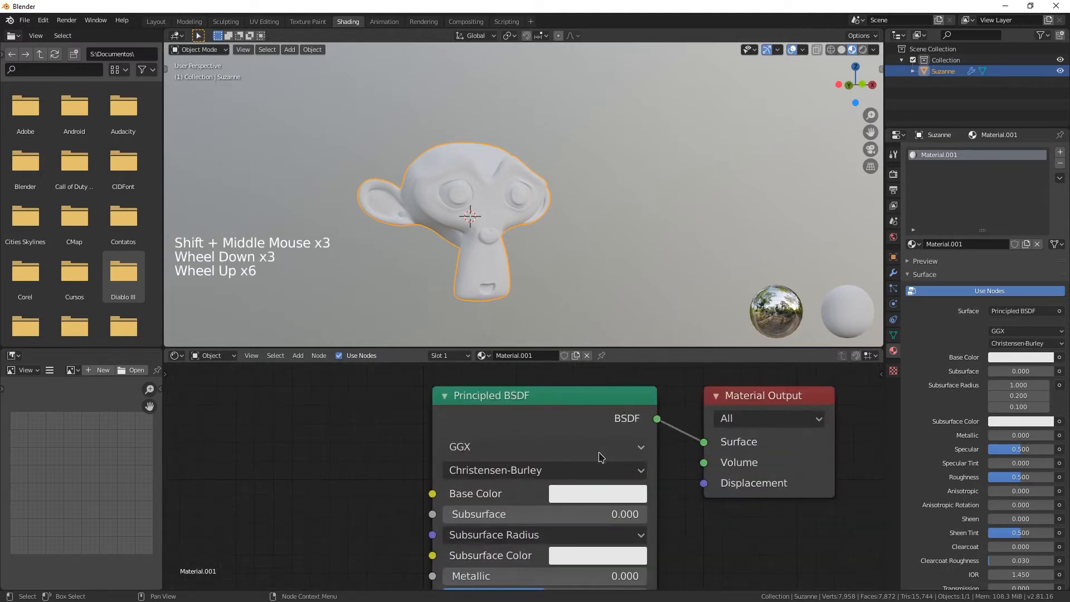
pyautogui.scroll(-8, 616, 449)
pyautogui.keyDown('shift'); pyautogui.moveTo(706, 525); pyautogui.dragTo(616, 503, button='middle'); pyautogui.keyUp('shift')
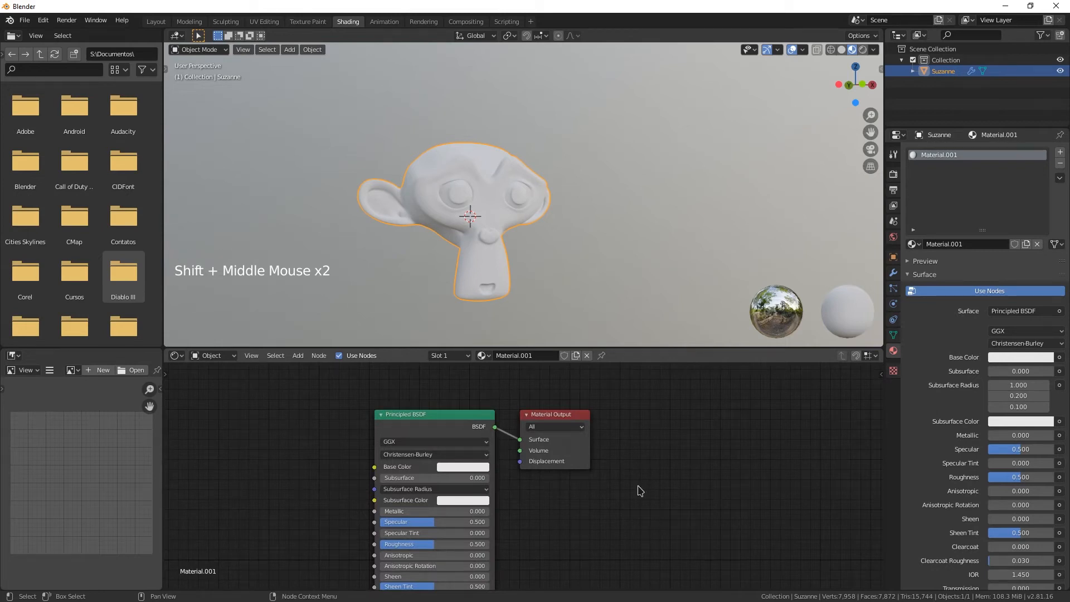
pyautogui.scroll(-4, 637, 489)
pyautogui.scroll(2, 522, 511)
pyautogui.scroll(2, 526, 477)
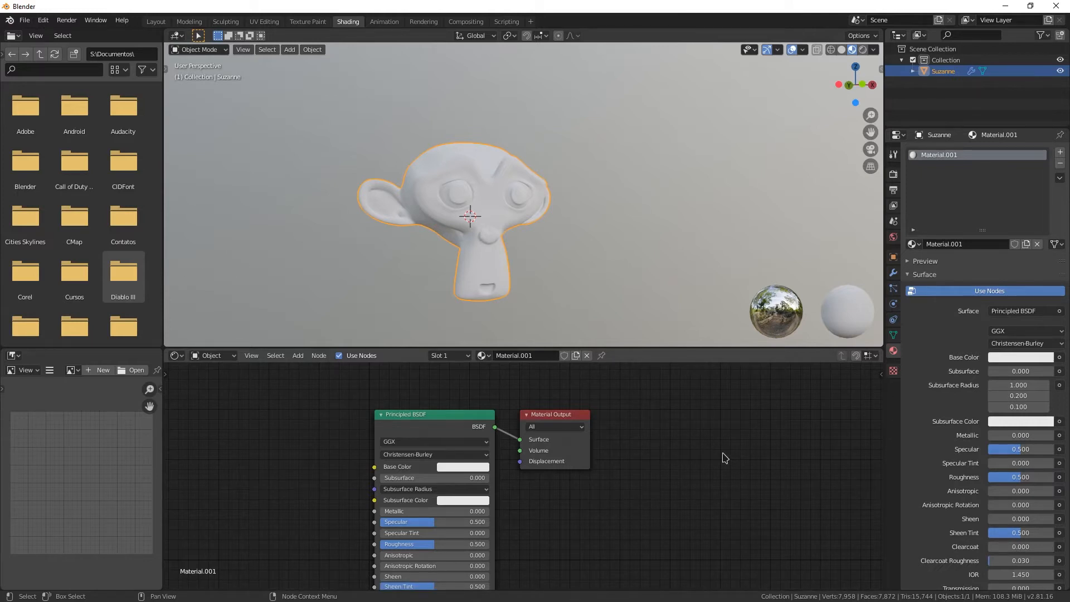
# Move the Principled BSDF and Material Output nodes farther apart, keeping them linked
pyautogui.moveTo(543, 423); pyautogui.dragTo(627, 411)
pyautogui.moveTo(440, 414); pyautogui.dragTo(385, 386)
pyautogui.moveTo(658, 408); pyautogui.dragTo(555, 423)
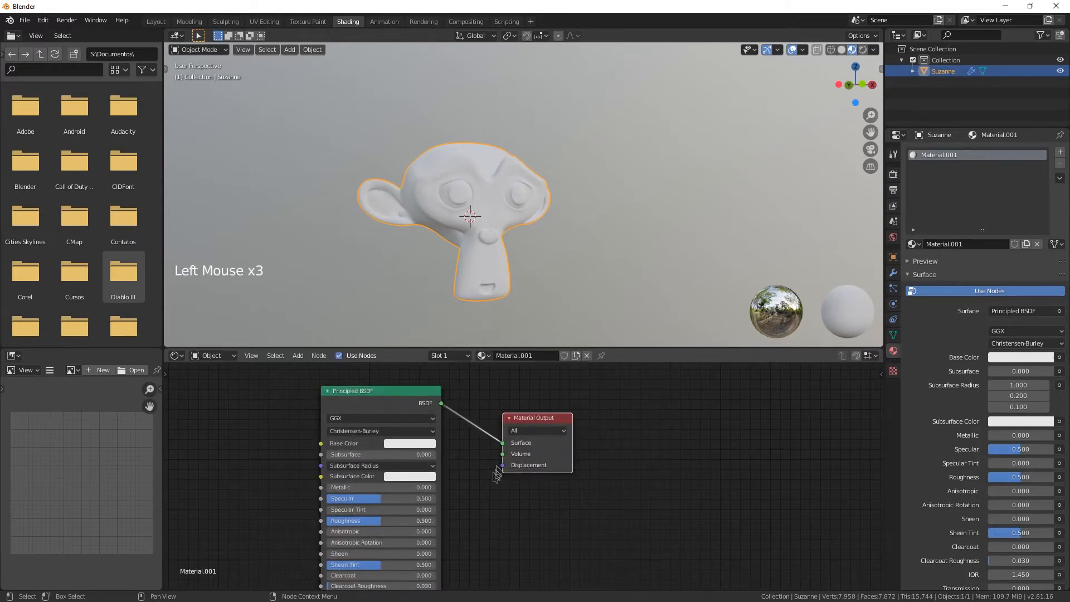
pyautogui.moveTo(416, 393); pyautogui.dragTo(420, 396)
pyautogui.moveTo(541, 417); pyautogui.dragTo(588, 401)
pyautogui.scroll(-8, 503, 477)
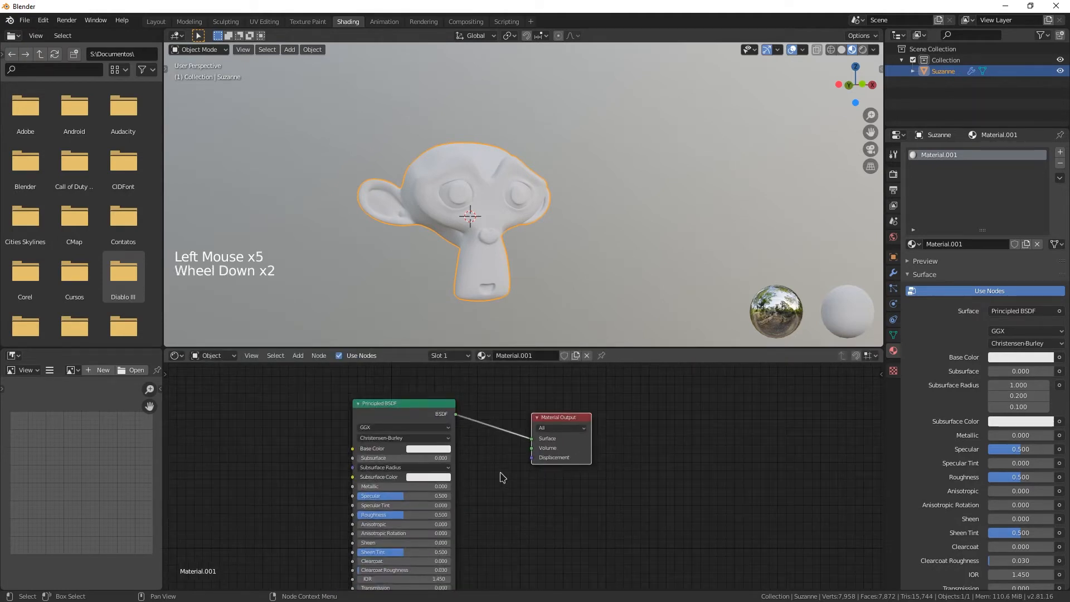
pyautogui.scroll(2, 503, 477)
pyautogui.moveTo(434, 440)
pyautogui.mouseDown()
pyautogui.moveTo(441, 400)
pyautogui.moveTo(428, 423)
pyautogui.mouseUp()
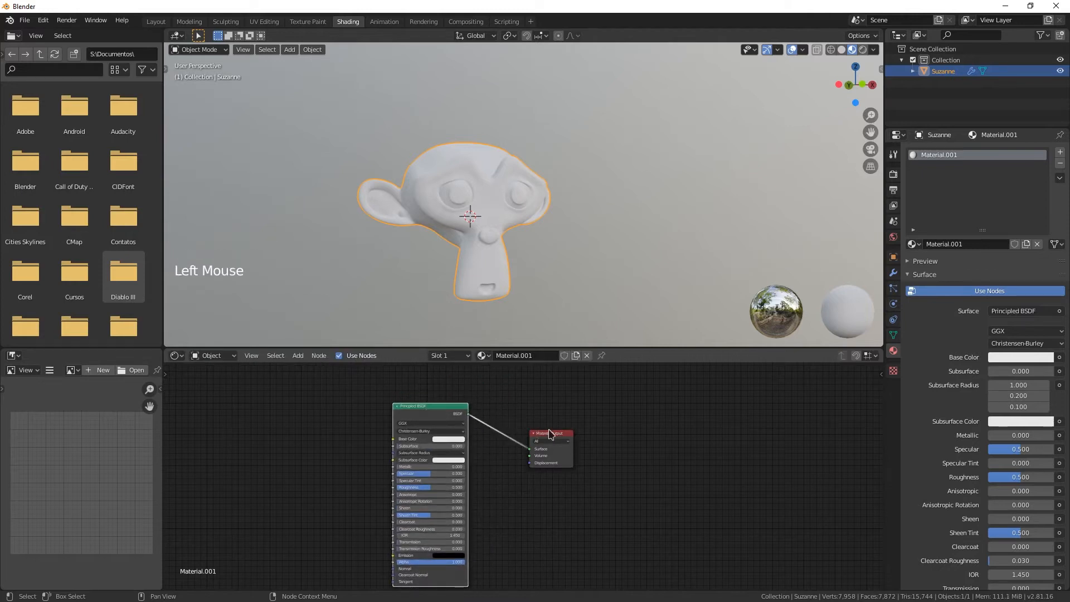
pyautogui.scroll(9, 549, 434)
pyautogui.moveTo(593, 392); pyautogui.dragTo(559, 415)
pyautogui.keyDown('shift'); pyautogui.moveTo(559, 415); pyautogui.dragTo(503, 482, button='middle'); pyautogui.keyUp('shift')
pyautogui.moveTo(503, 482); pyautogui.dragTo(592, 417)
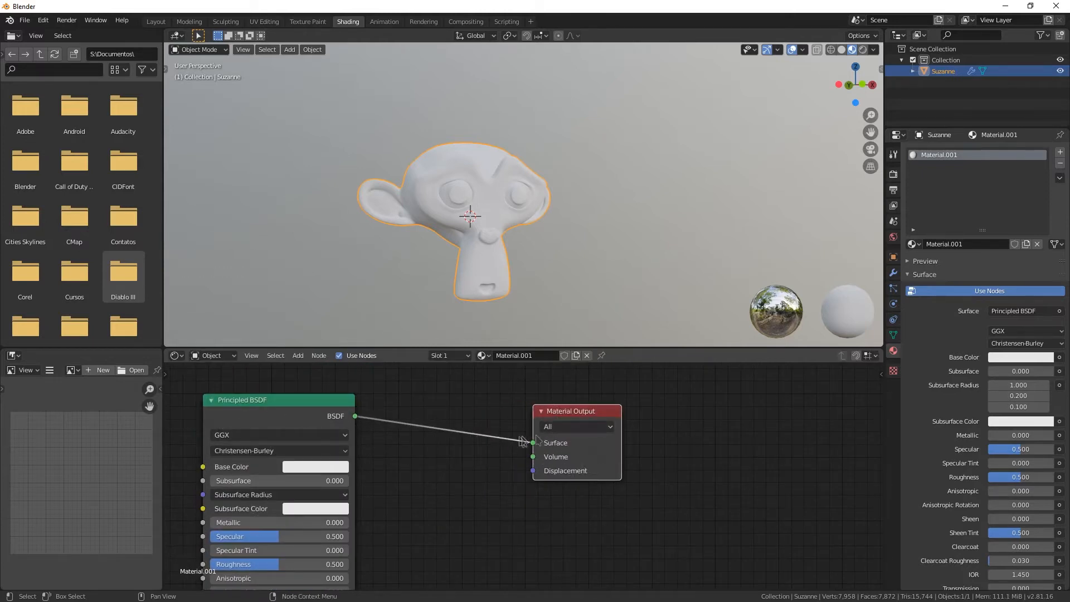
# Cut the link between the Principled BSDF and Material Output nodes and check the monkey's shading
pyautogui.scroll(-6, 527, 448)
pyautogui.keyDown('shift'); pyautogui.moveTo(335, 398); pyautogui.dragTo(373, 389, button='middle'); pyautogui.keyUp('shift')
pyautogui.moveTo(523, 451)
pyautogui.keyDown('shift'); pyautogui.mouseDown(button='middle')
pyautogui.moveTo(496, 509)
pyautogui.moveTo(536, 465)
pyautogui.mouseUp(button='middle'); pyautogui.keyUp('shift')
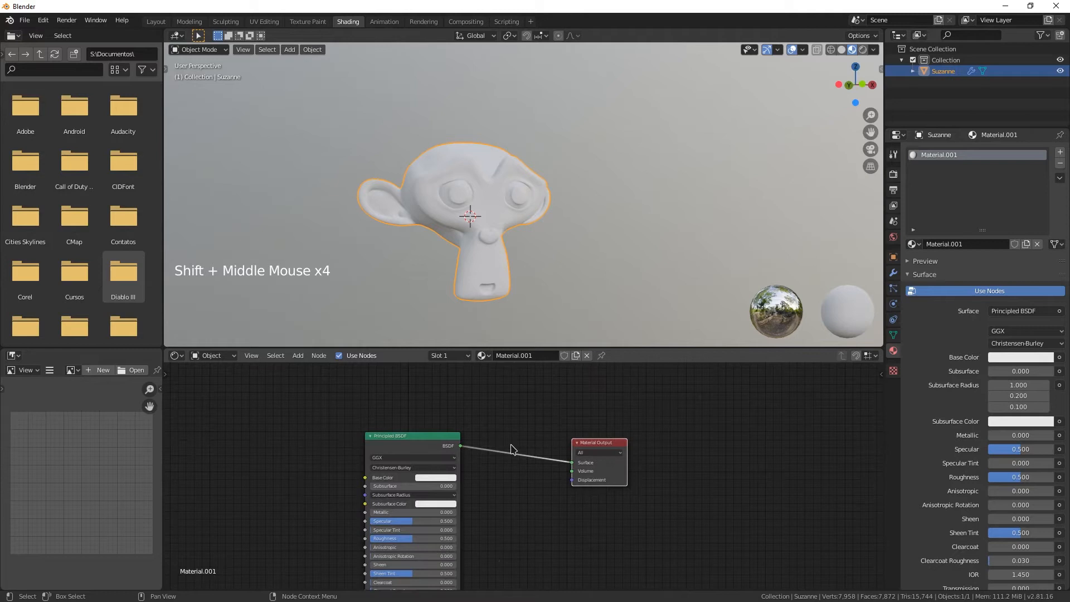
pyautogui.press('ctrl')
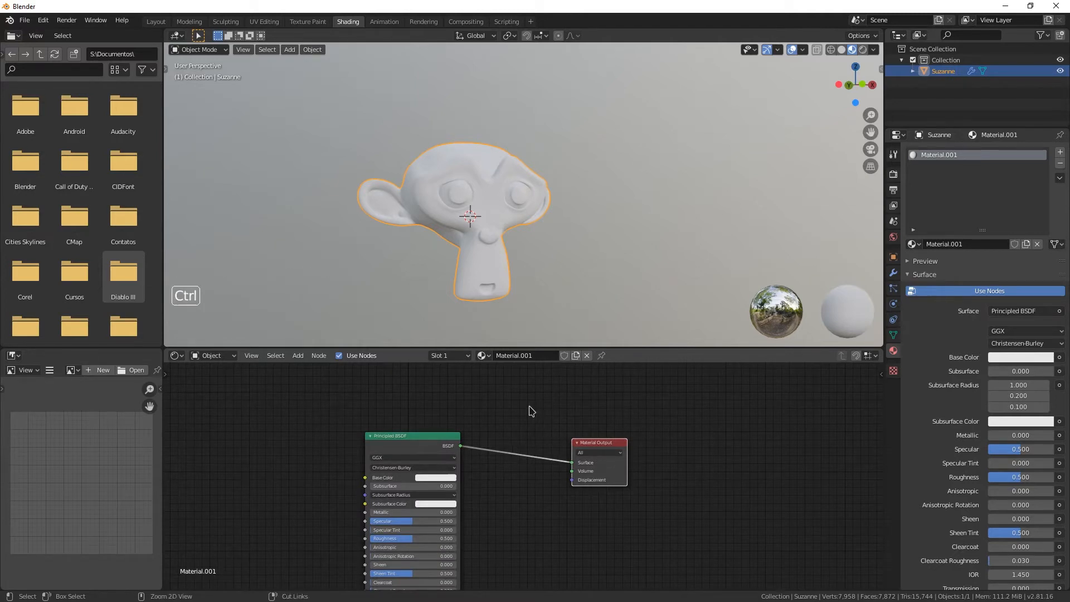
pyautogui.keyDown('ctrl'); pyautogui.rightClick(531, 412); pyautogui.keyUp('ctrl')
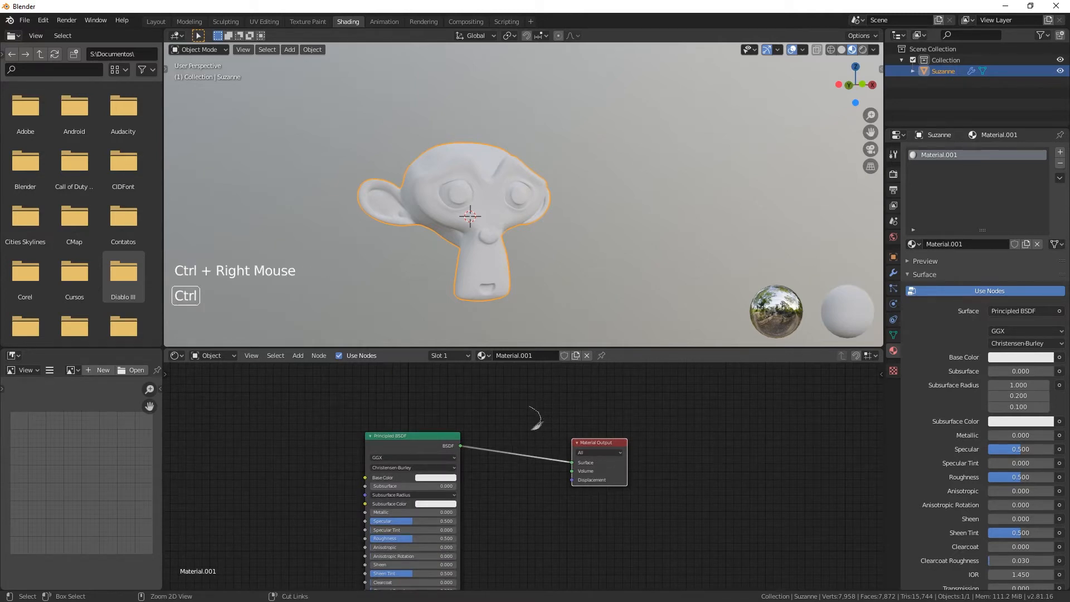
pyautogui.keyDown('ctrl'); pyautogui.moveTo(533, 484); pyautogui.dragTo(534, 484, button='right'); pyautogui.keyUp('ctrl')
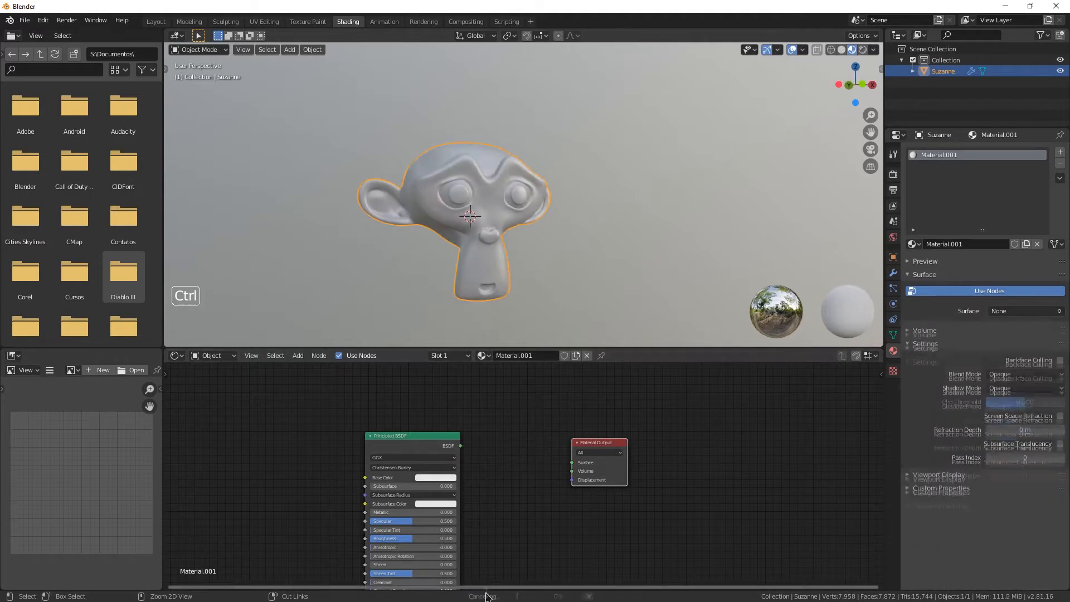
pyautogui.moveTo(465, 219); pyautogui.dragTo(499, 226, button='middle')
# Reconnect the Principled BSDF output to the Material Output's Surface input and move the shader node nearer to the output
pyautogui.moveTo(405, 445); pyautogui.dragTo(585, 468)
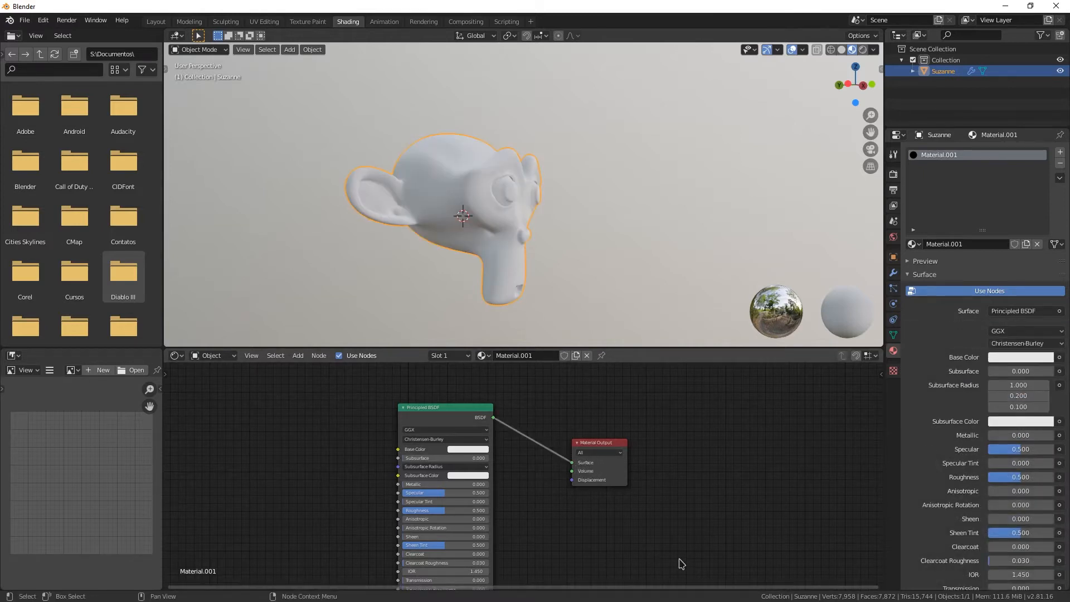
pyautogui.scroll(-4, 510, 421)
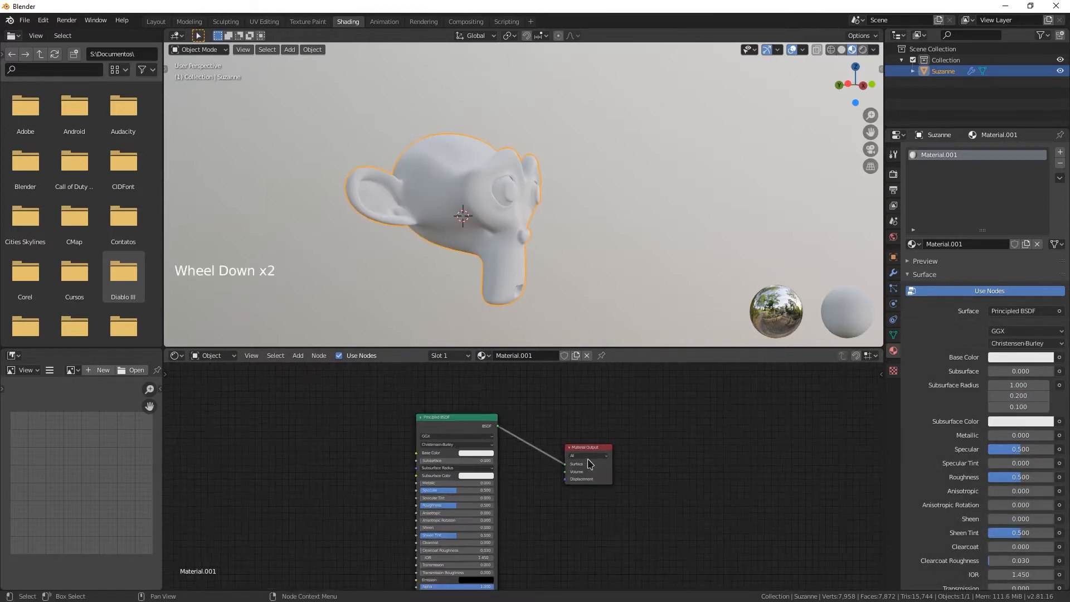
pyautogui.scroll(3, 510, 420)
pyautogui.moveTo(470, 418)
pyautogui.mouseDown()
pyautogui.moveTo(506, 417)
pyautogui.moveTo(486, 413)
pyautogui.mouseUp()
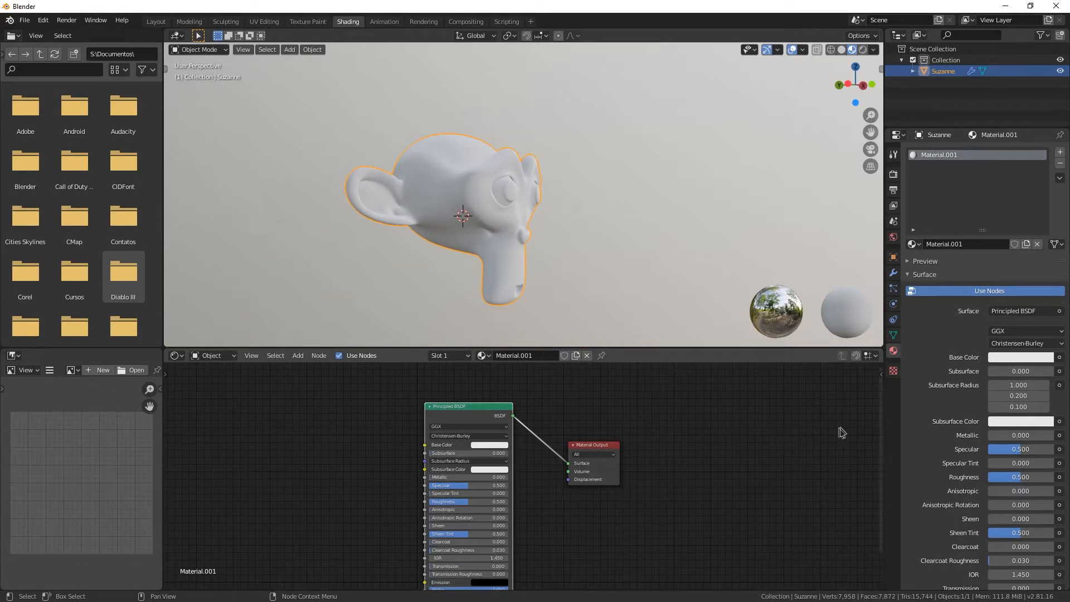
# Examine the Principled BSDF settings in the material properties and compare them with the shader node
pyautogui.scroll(-9, 1013, 468)
pyautogui.scroll(9, 1013, 468)
pyautogui.scroll(-12, 1012, 468)
pyautogui.scroll(11, 1000, 382)
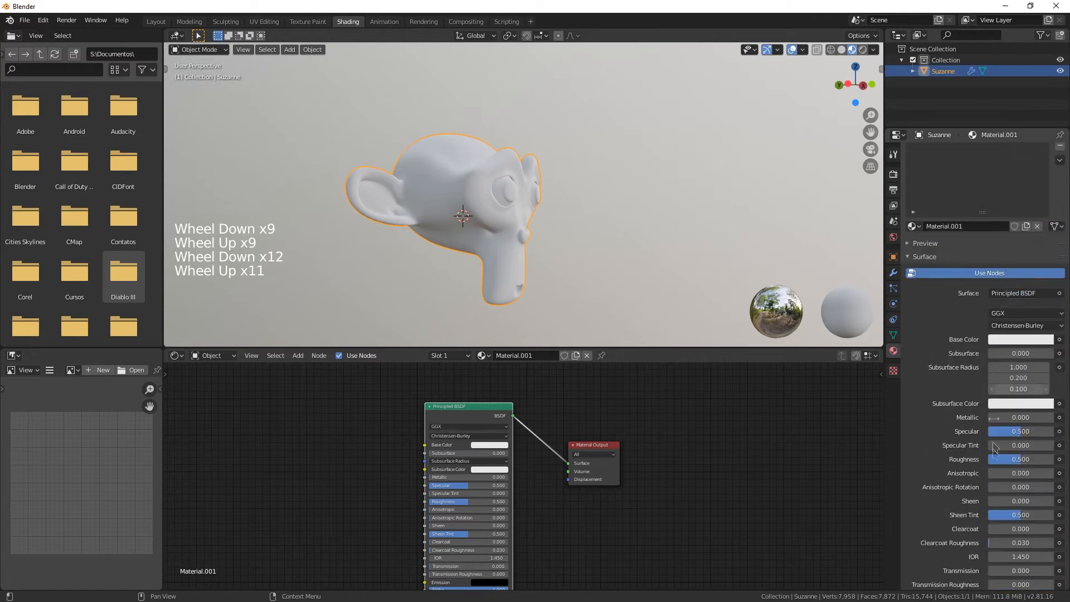
pyautogui.click(775, 493)
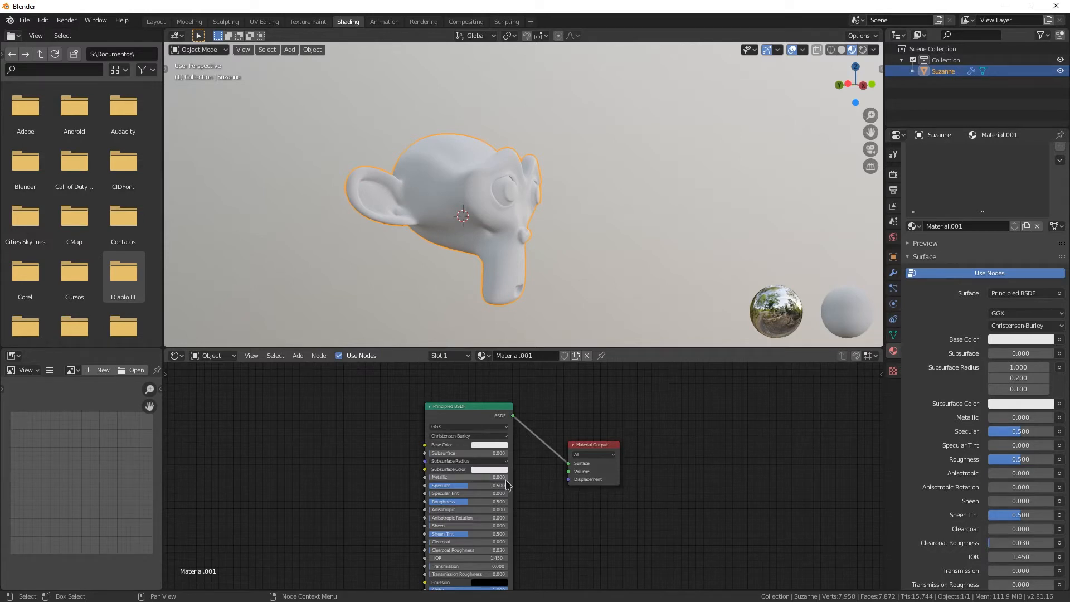
pyautogui.scroll(-5, 510, 488)
pyautogui.scroll(4, 532, 499)
# Reposition the linked Principled BSDF and Material Output nodes close together, with the output slightly lower than the shader's header
pyautogui.click(563, 526)
pyautogui.moveTo(615, 451); pyautogui.dragTo(602, 413)
pyautogui.click(655, 531)
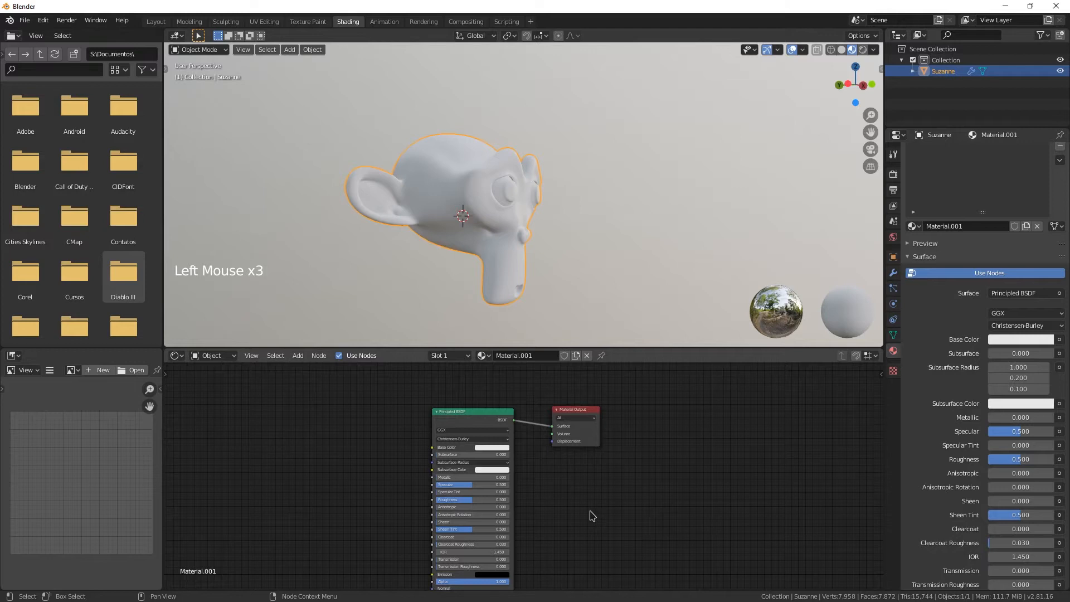
pyautogui.moveTo(488, 419); pyautogui.dragTo(465, 415)
pyautogui.moveTo(601, 412); pyautogui.dragTo(599, 432)
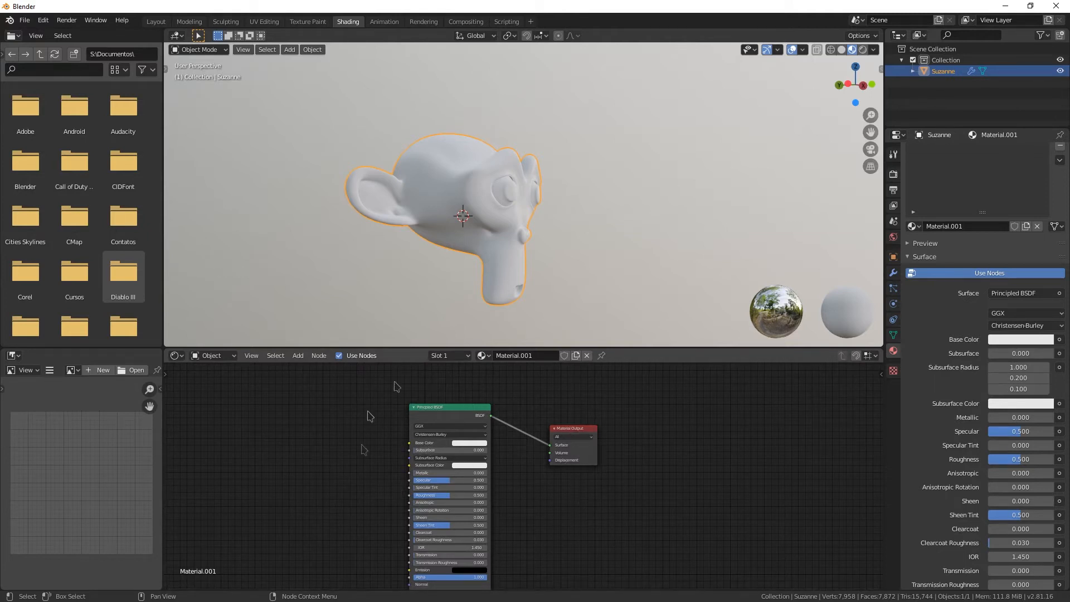
pyautogui.scroll(-4, 1022, 440)
pyautogui.scroll(5, 1022, 440)
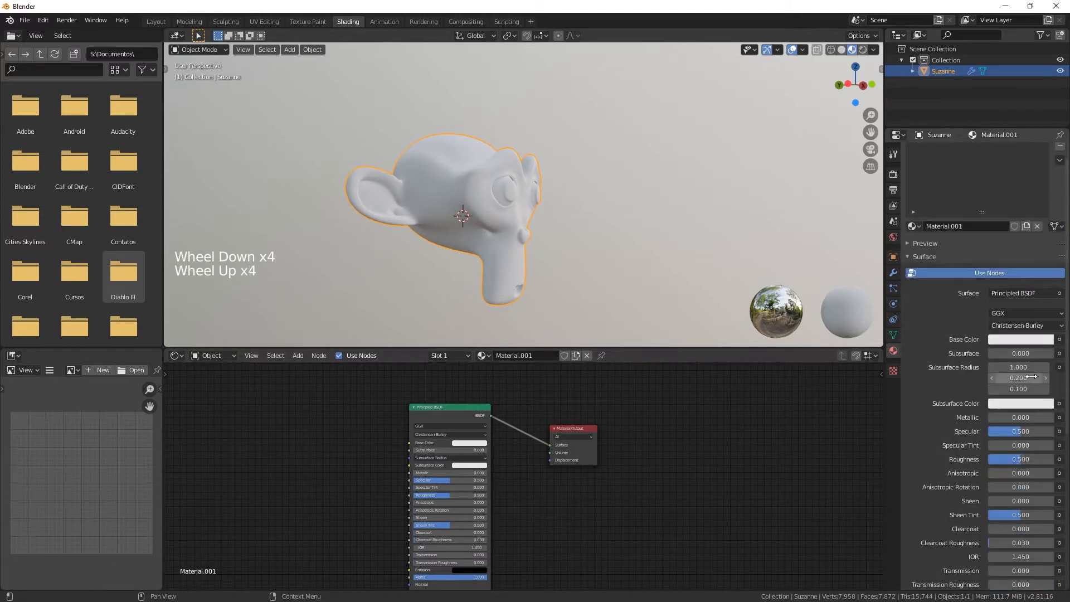
pyautogui.moveTo(451, 415); pyautogui.dragTo(479, 403)
pyautogui.click(617, 459)
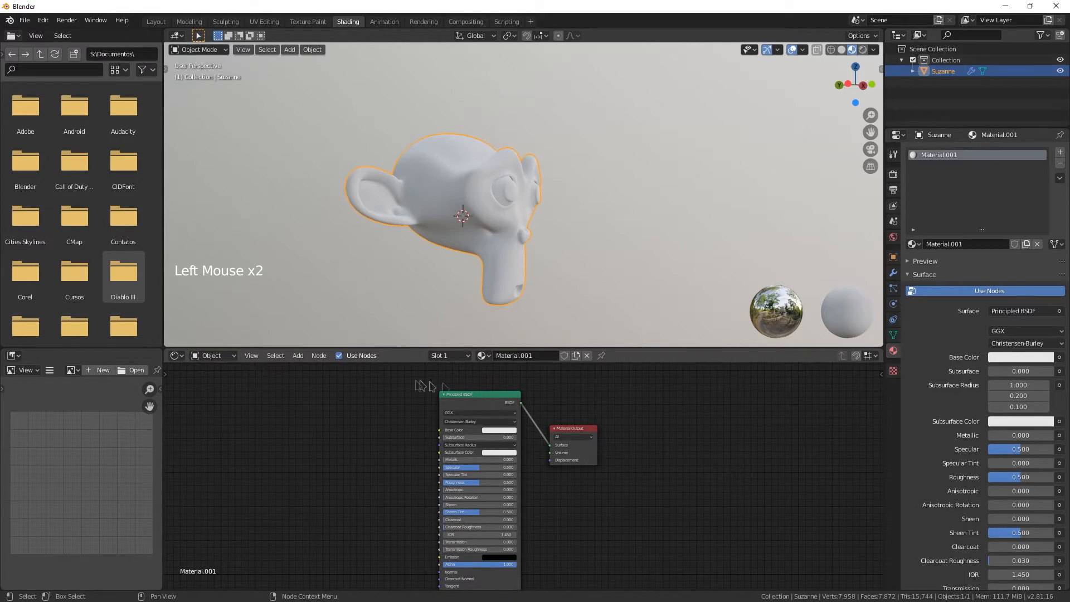
# Reposition the Principled BSDF node beside the Material Output, keeping its header slightly higher than the output's
pyautogui.scroll(3, 456, 397)
pyautogui.moveTo(467, 378)
pyautogui.mouseDown()
pyautogui.moveTo(463, 427)
pyautogui.moveTo(418, 405)
pyautogui.moveTo(474, 379)
pyautogui.moveTo(476, 388)
pyautogui.mouseUp()
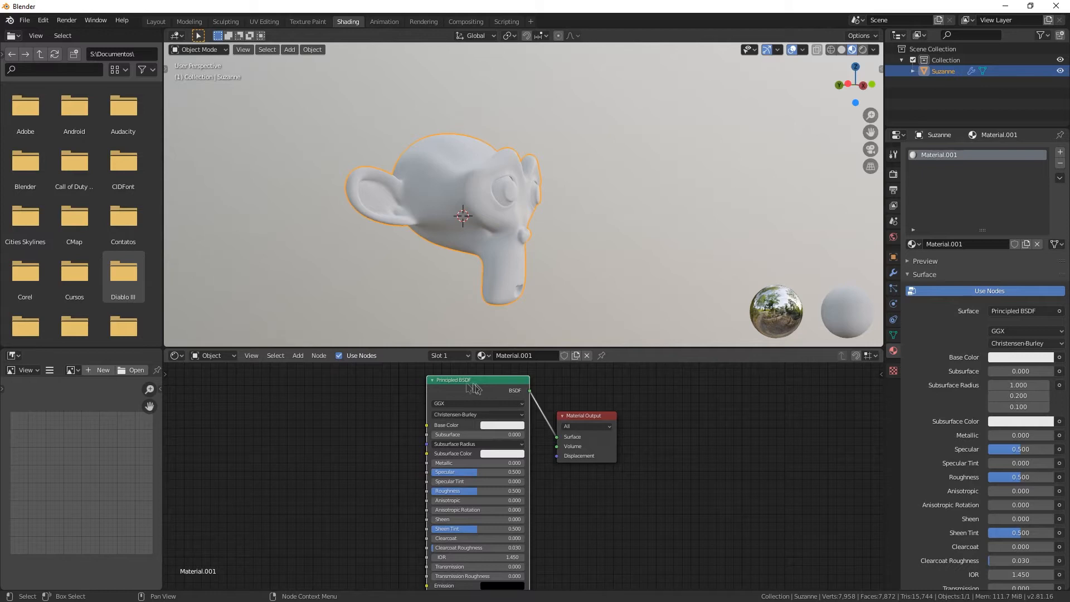
pyautogui.scroll(5, 476, 388)
pyautogui.keyDown('shift'); pyautogui.scroll(1, 476, 388); pyautogui.keyUp('shift')
pyautogui.keyDown('shift'); pyautogui.moveTo(476, 389); pyautogui.dragTo(383, 447, button='middle'); pyautogui.keyUp('shift')
pyautogui.scroll(3, 382, 448)
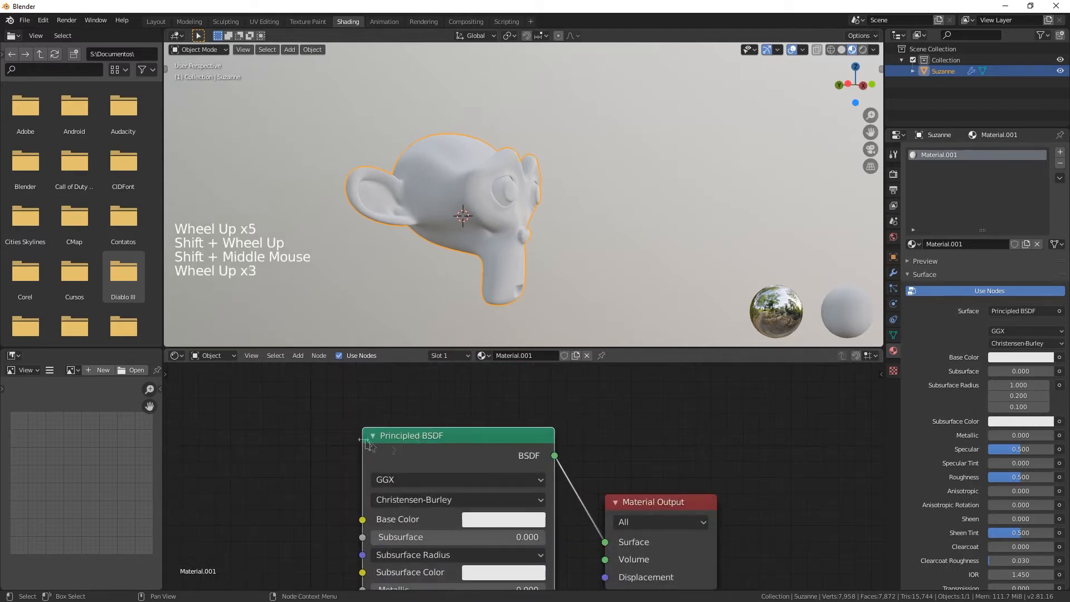
pyautogui.scroll(-5, 454, 442)
pyautogui.keyDown('shift'); pyautogui.moveTo(454, 442); pyautogui.dragTo(435, 418, button='middle'); pyautogui.keyUp('shift')
pyautogui.scroll(-2, 435, 418)
pyautogui.moveTo(517, 454)
pyautogui.keyDown('shift'); pyautogui.mouseDown(button='middle')
pyautogui.moveTo(510, 403)
pyautogui.moveTo(524, 443)
pyautogui.mouseUp(button='middle'); pyautogui.keyUp('shift')
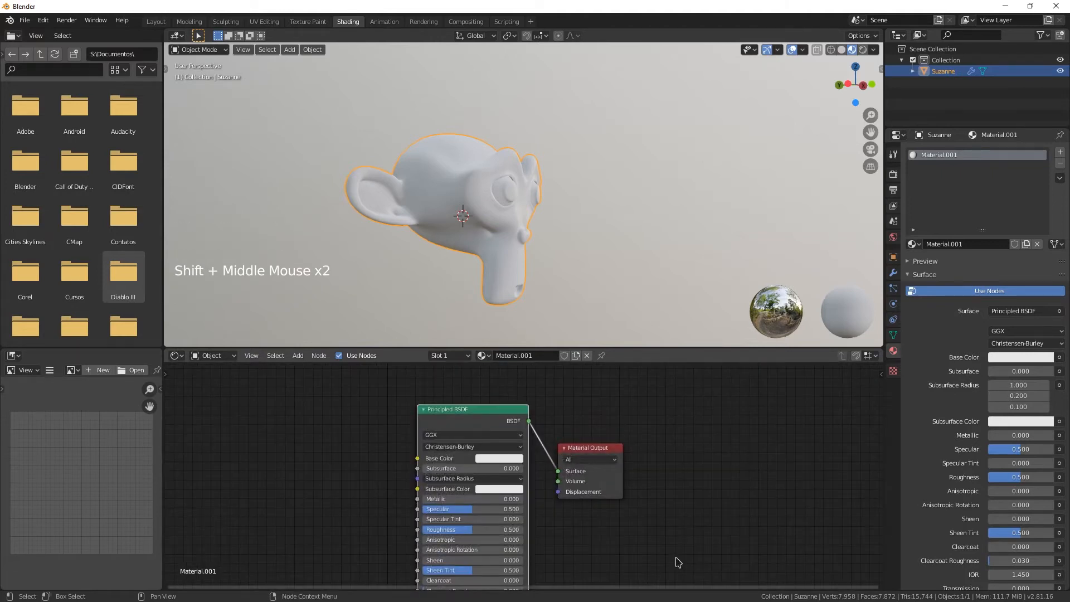
pyautogui.moveTo(480, 418)
pyautogui.mouseDown()
pyautogui.moveTo(465, 398)
pyautogui.moveTo(464, 408)
pyautogui.mouseUp()
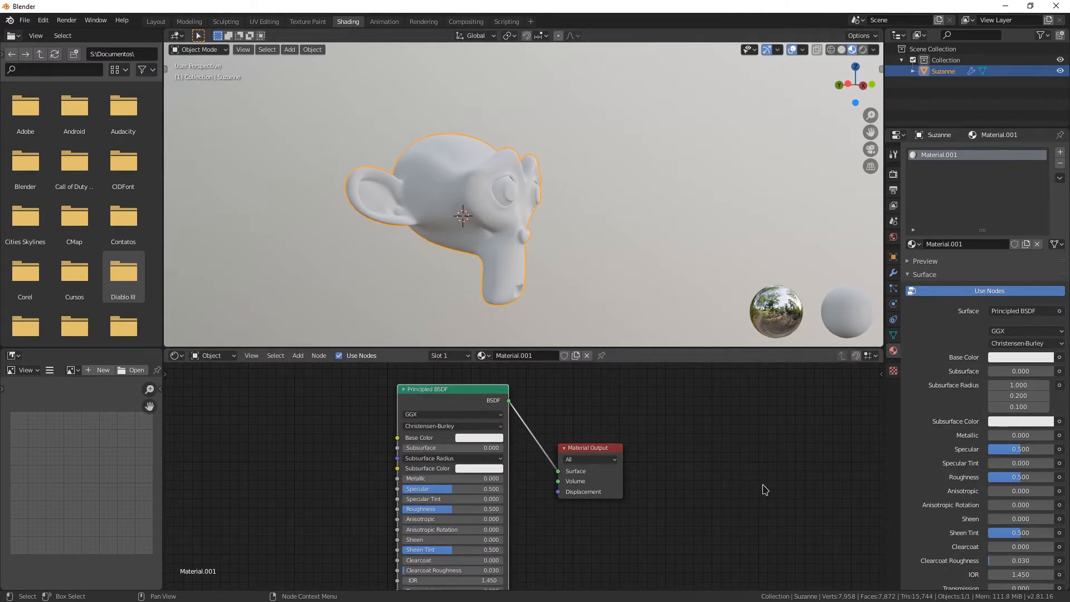
pyautogui.moveTo(471, 398)
pyautogui.mouseDown()
pyautogui.moveTo(474, 438)
pyautogui.moveTo(507, 413)
pyautogui.moveTo(488, 405)
pyautogui.mouseUp()
# Examine which shader nodes can be added to the material
pyautogui.click(275, 356)
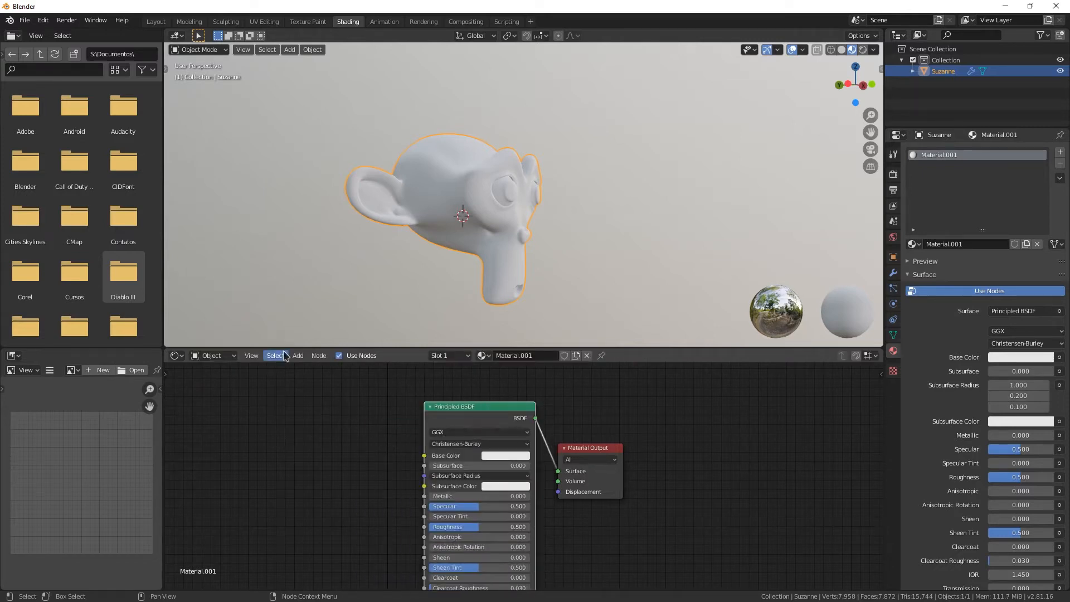
pyautogui.click(298, 357)
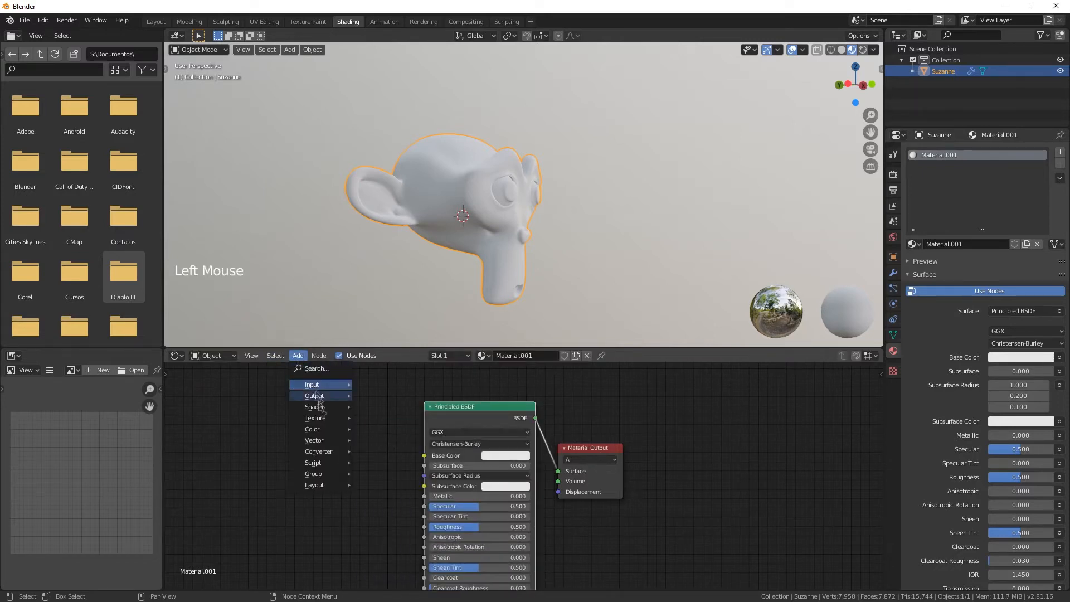
pyautogui.moveTo(331, 412)
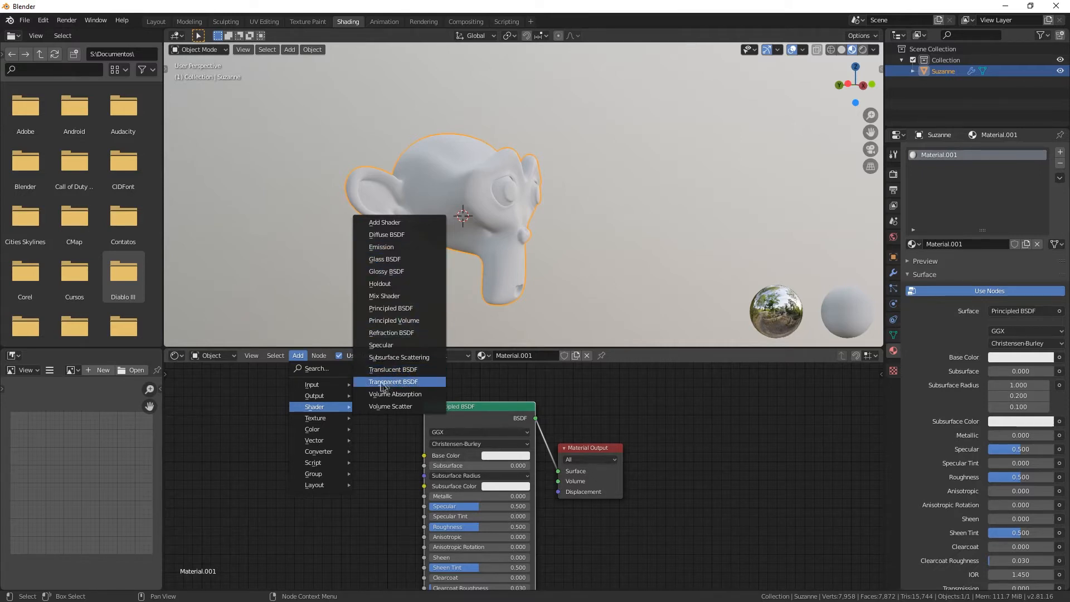
pyautogui.click(647, 416)
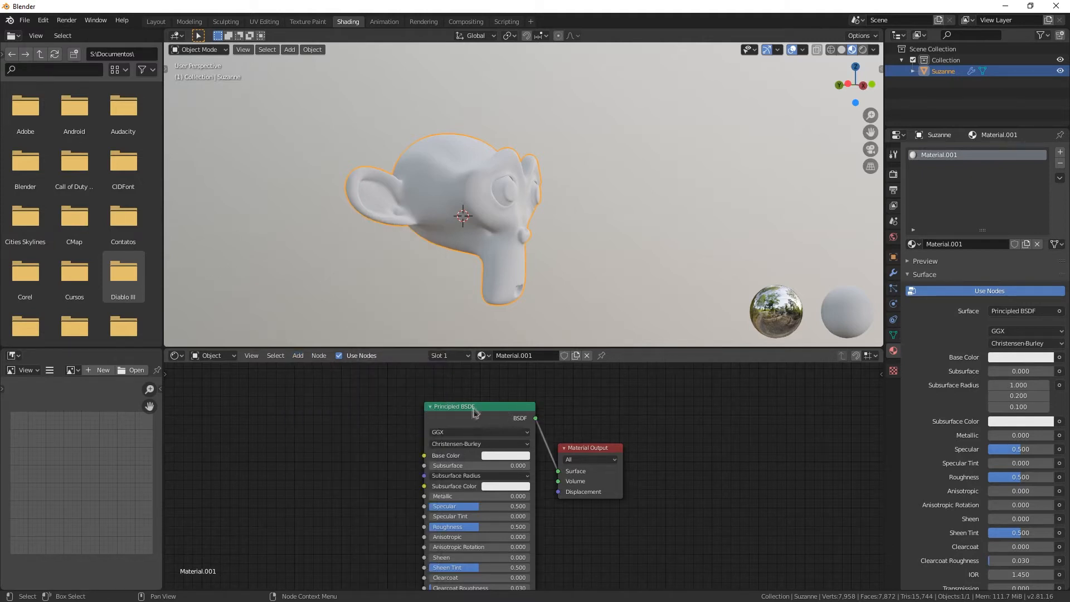
# Shift the Principled BSDF node slightly down and raise the Material Output until their headers are nearly level
pyautogui.scroll(-3, 474, 428)
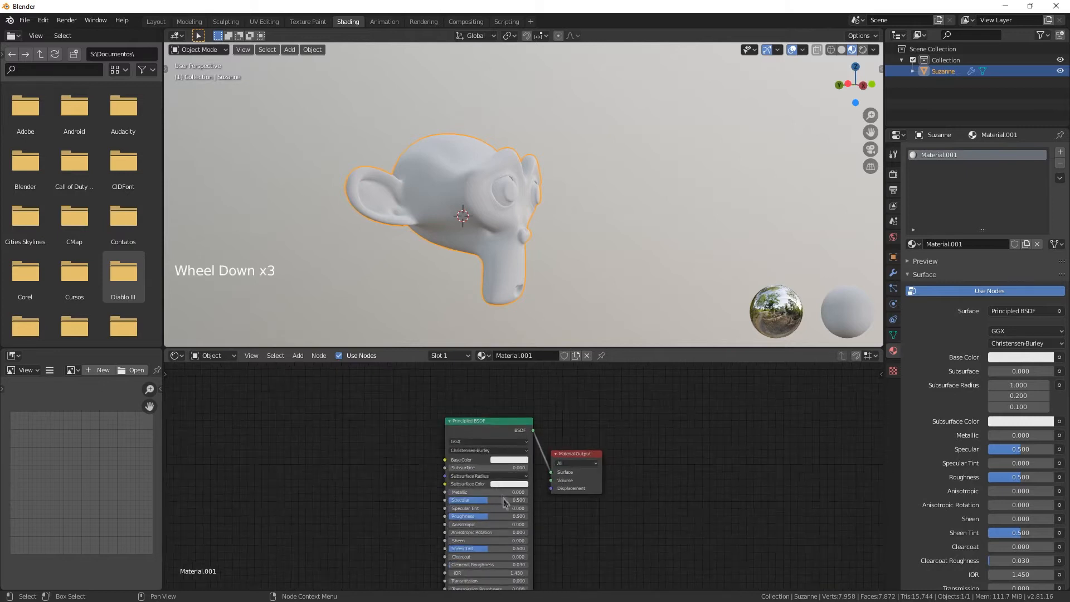
pyautogui.scroll(6, 474, 427)
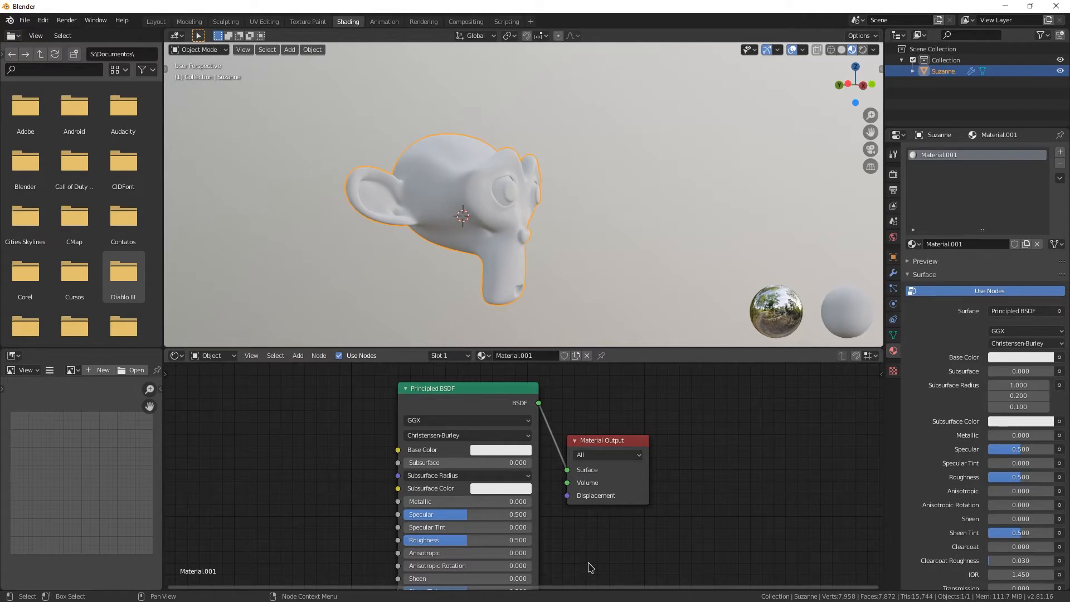
pyautogui.moveTo(477, 397); pyautogui.dragTo(460, 411)
pyautogui.scroll(-4, 460, 411)
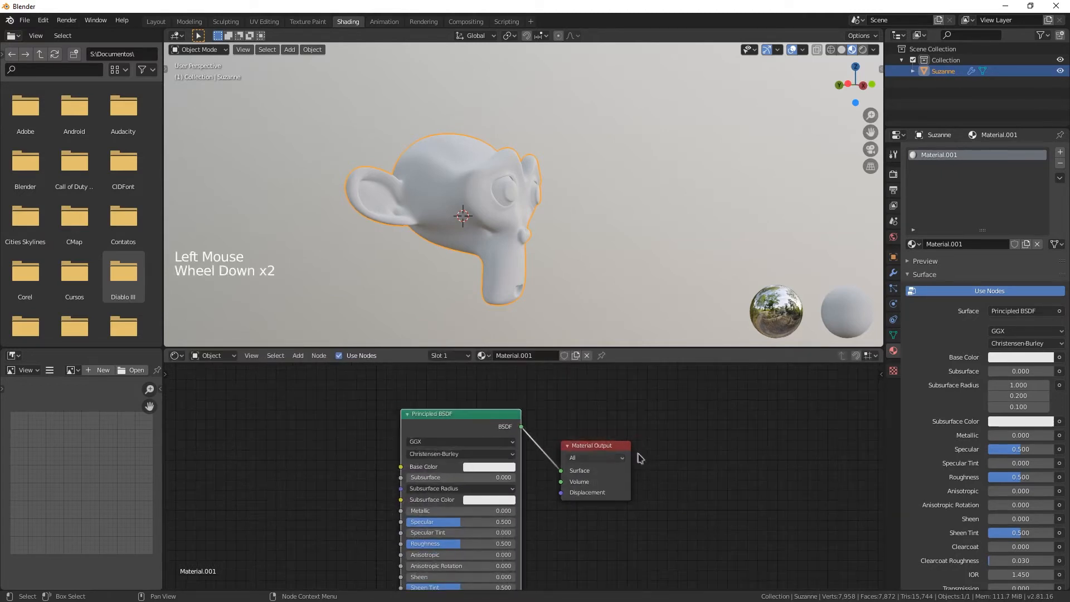
pyautogui.keyDown('shift'); pyautogui.moveTo(605, 437); pyautogui.dragTo(649, 436, button='middle'); pyautogui.keyUp('shift')
pyautogui.scroll(4, 527, 498)
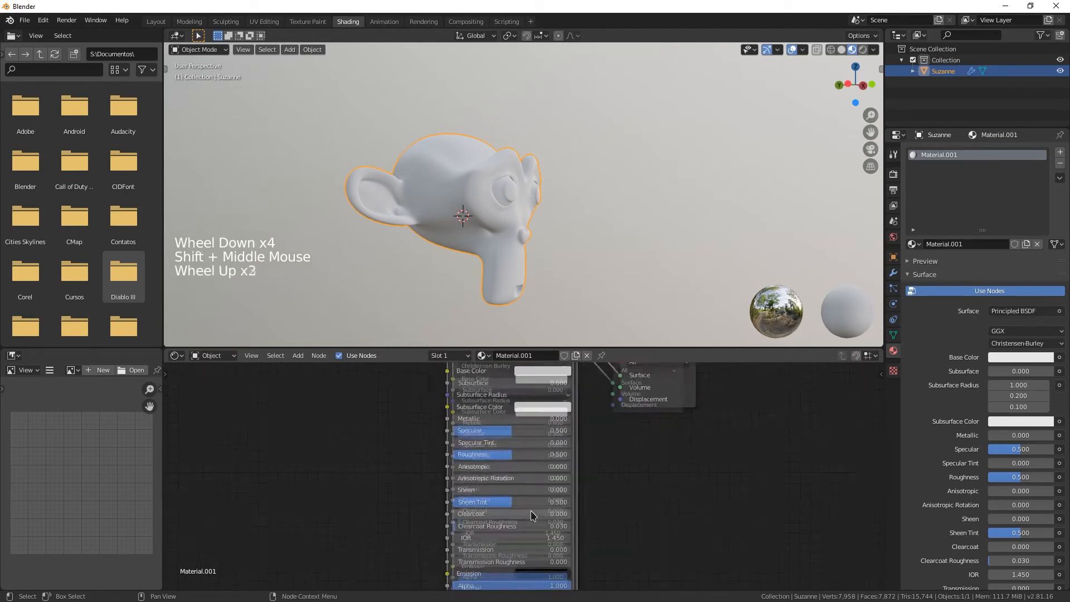
pyautogui.keyDown('shift'); pyautogui.moveTo(627, 378); pyautogui.dragTo(599, 573, button='middle'); pyautogui.keyUp('shift')
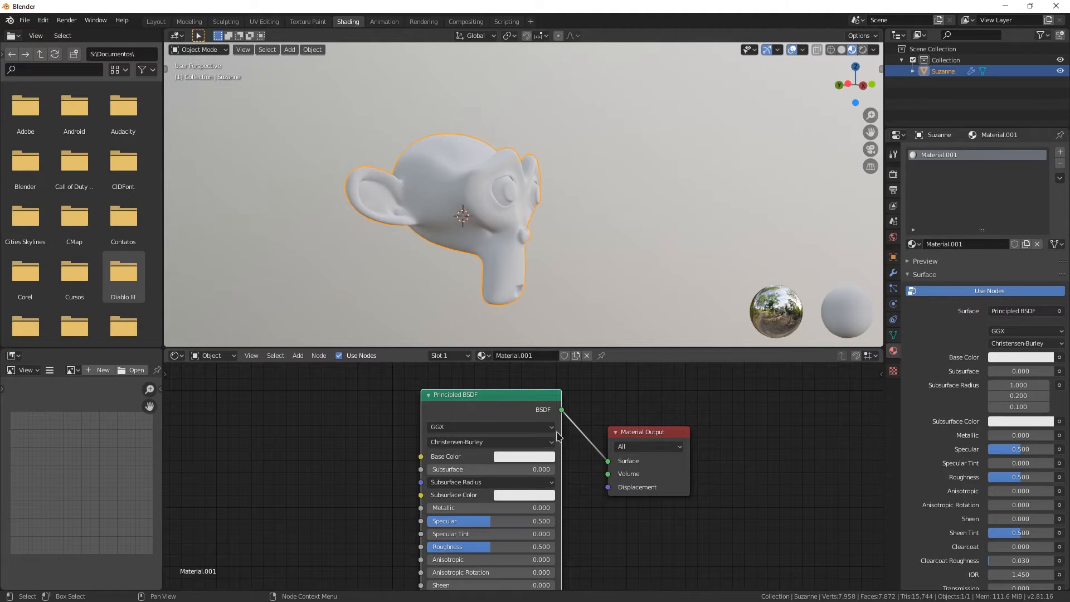
pyautogui.moveTo(626, 425); pyautogui.dragTo(632, 391)
pyautogui.click(641, 521)
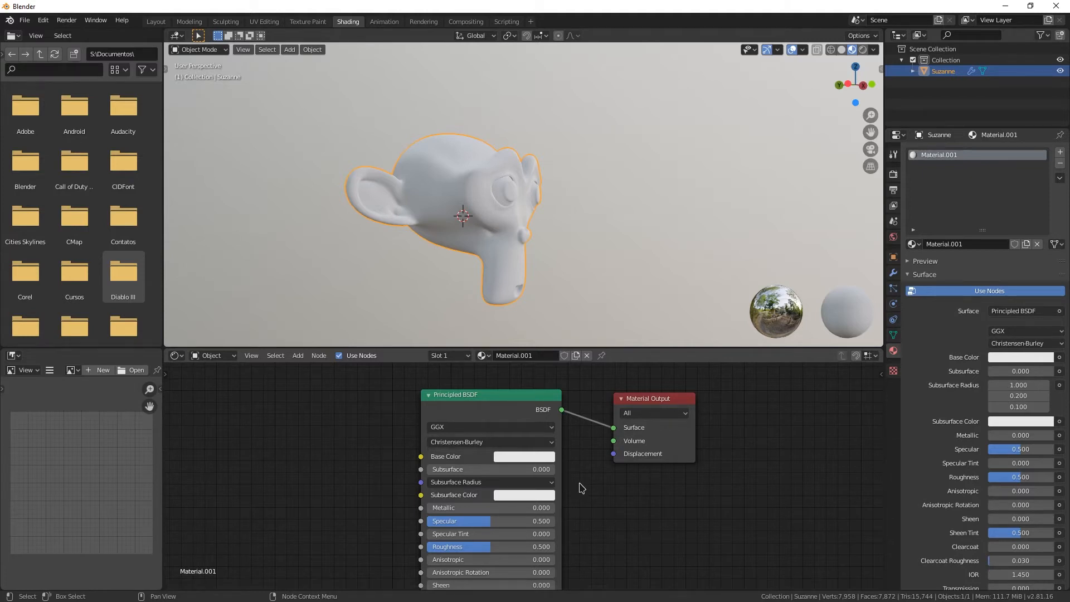
# Examine the full list of Principled BSDF inputs, from Base Color down to Clearcoat Normal
pyautogui.scroll(-6, 580, 487)
pyautogui.keyDown('shift'); pyautogui.moveTo(580, 487); pyautogui.dragTo(611, 476, button='middle'); pyautogui.keyUp('shift')
pyautogui.keyDown('shift'); pyautogui.moveTo(592, 518); pyautogui.dragTo(607, 426, button='middle'); pyautogui.keyUp('shift')
pyautogui.scroll(-3, 501, 530)
pyautogui.scroll(4, 502, 541)
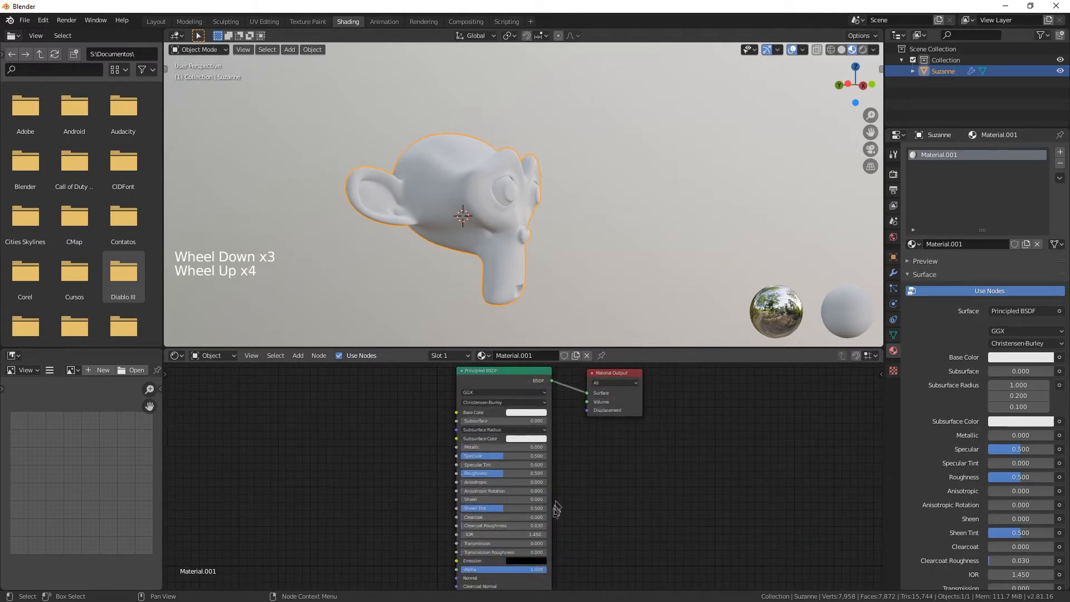
pyautogui.scroll(7, 580, 468)
pyautogui.keyDown('shift'); pyautogui.moveTo(604, 457); pyautogui.dragTo(646, 509, button='middle'); pyautogui.keyUp('shift')
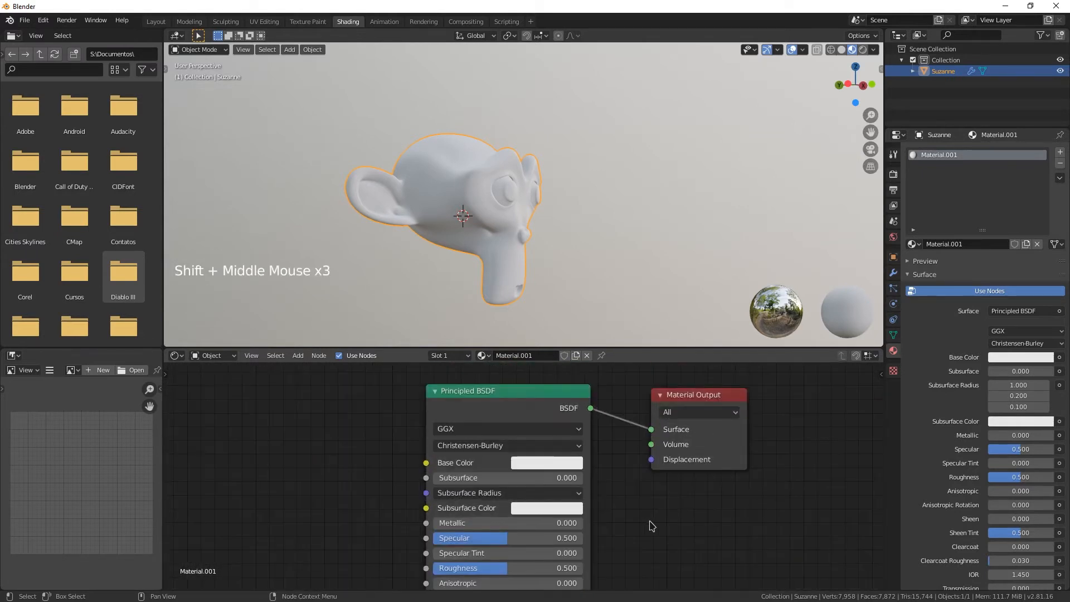
# Set the Principled BSDF base colour to bright green with hue 0.257, saturation 0.751 and value 0.906
pyautogui.click(529, 463)
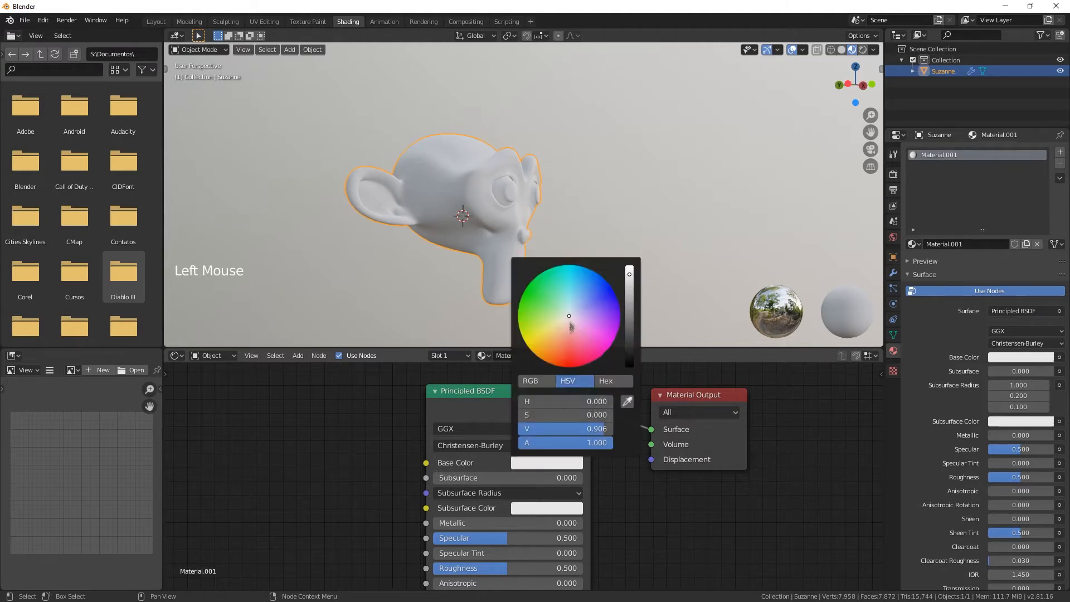
pyautogui.click(568, 353)
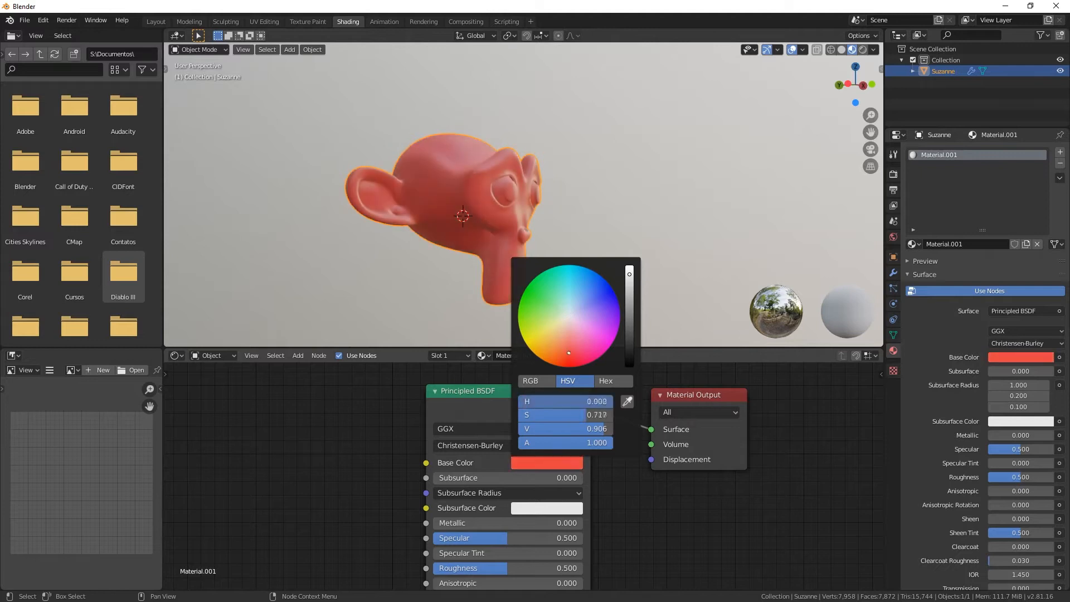
pyautogui.moveTo(572, 354)
pyautogui.mouseDown()
pyautogui.moveTo(572, 366)
pyautogui.moveTo(546, 362)
pyautogui.moveTo(527, 346)
pyautogui.moveTo(532, 295)
pyautogui.moveTo(560, 324)
pyautogui.moveTo(548, 312)
pyautogui.moveTo(535, 322)
pyautogui.mouseUp()
pyautogui.moveTo(552, 293); pyautogui.dragTo(499, 264, button='middle')
pyautogui.scroll(-2, 609, 530)
pyautogui.scroll(3, 628, 545)
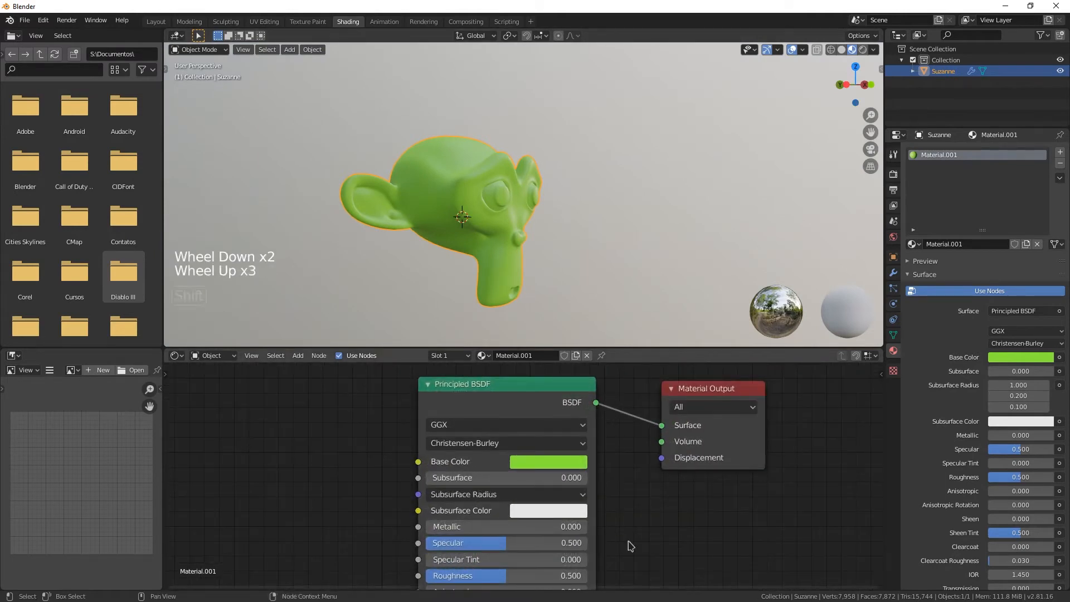
# Try the Principled BSDF's Metallic value at 1.000 and 0.455, and return it to 0.000
pyautogui.keyDown('shift'); pyautogui.moveTo(628, 545); pyautogui.dragTo(613, 503, button='middle'); pyautogui.keyUp('shift')
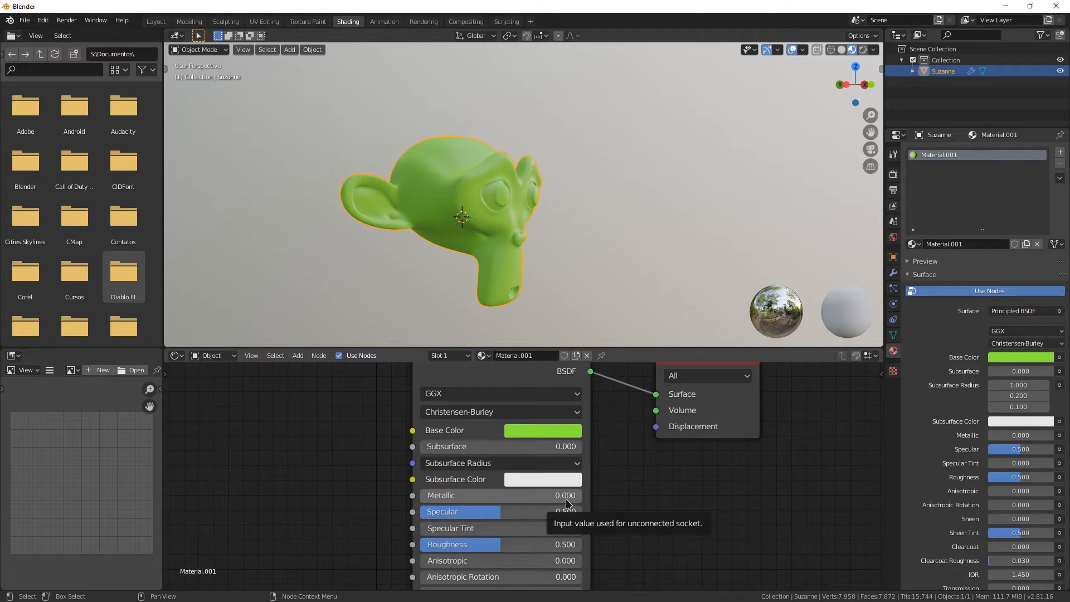
pyautogui.moveTo(433, 502); pyautogui.dragTo(580, 502)
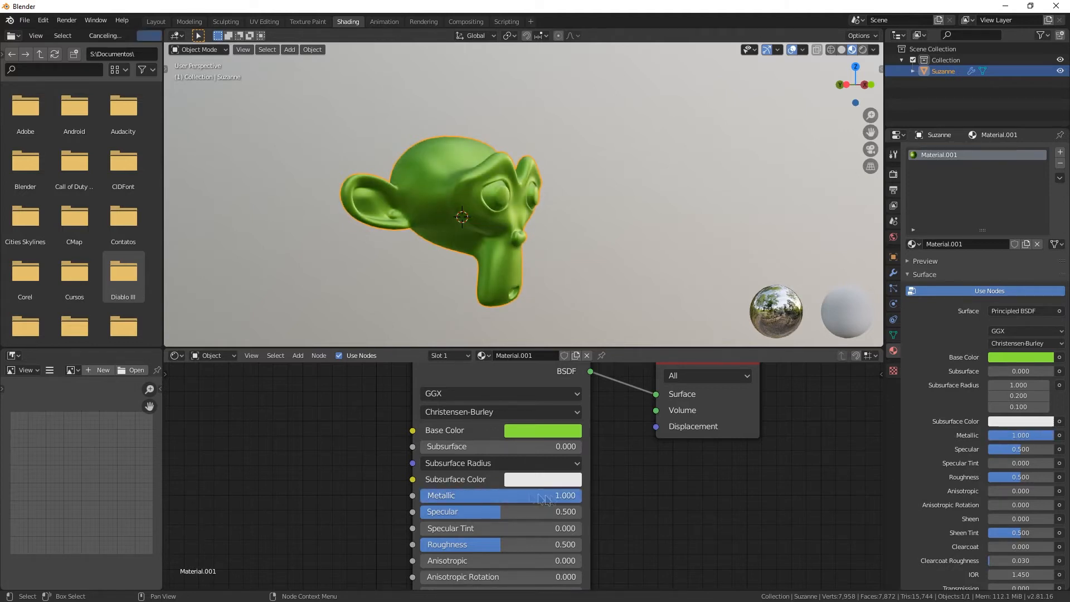
pyautogui.moveTo(573, 497); pyautogui.dragTo(421, 500)
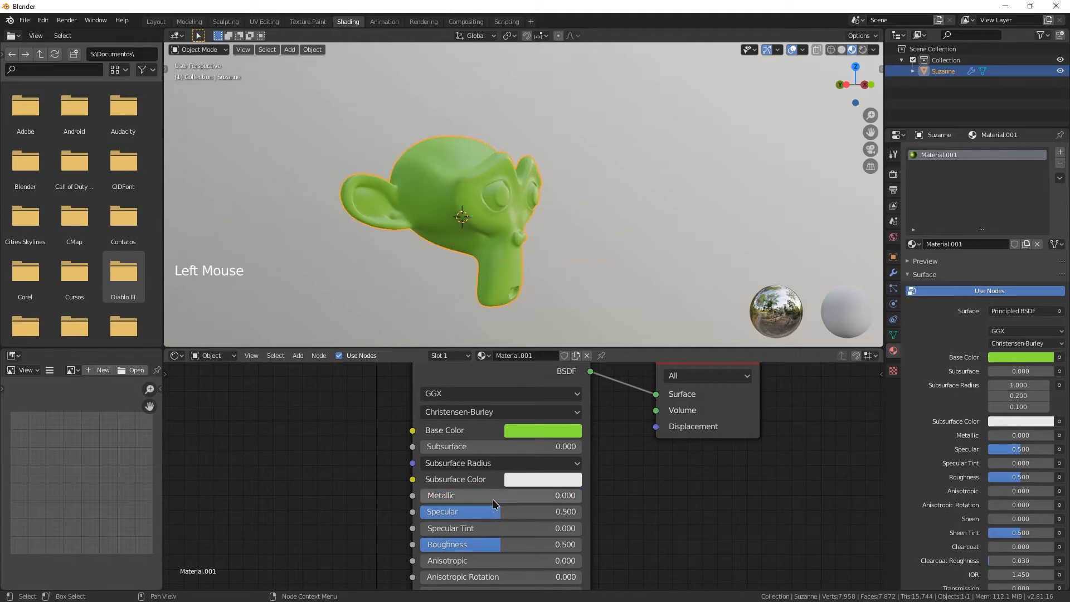
pyautogui.moveTo(467, 500); pyautogui.dragTo(494, 499)
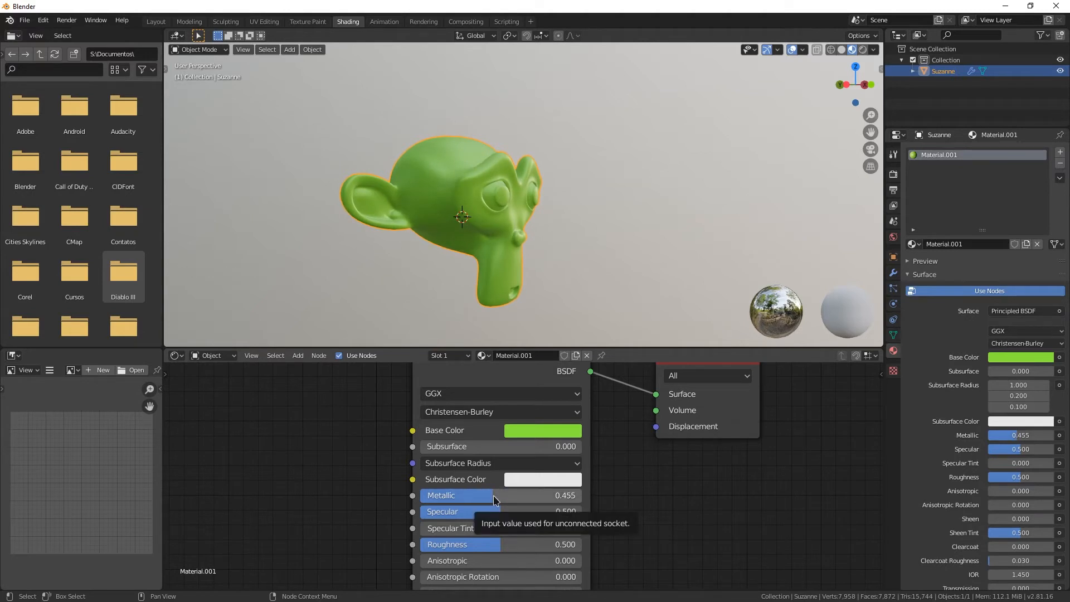
pyautogui.moveTo(494, 499); pyautogui.dragTo(420, 499)
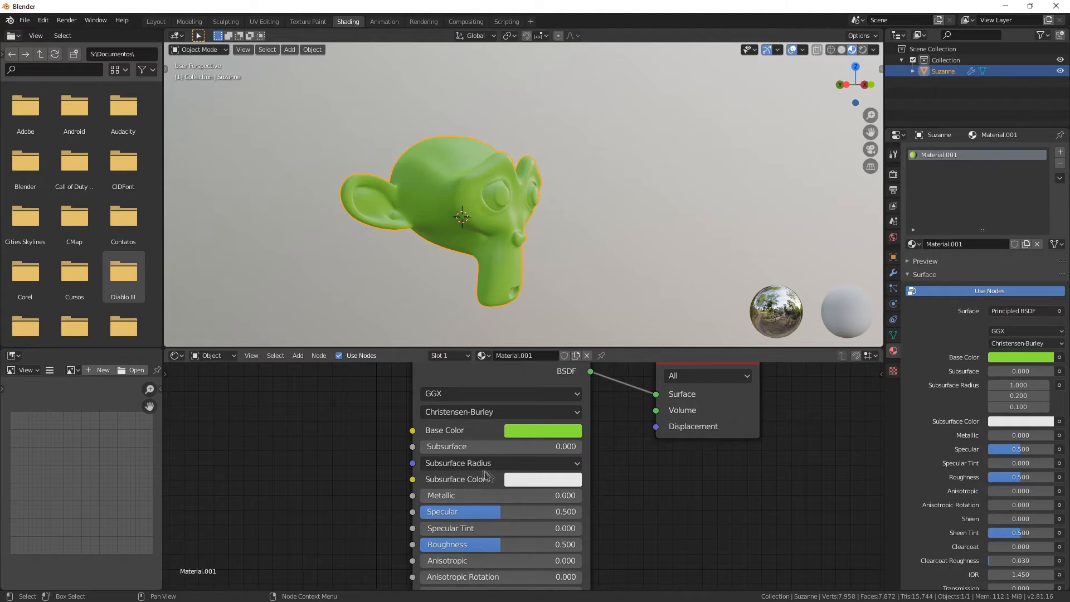
# Set Metallic to 1.000 on the Principled BSDF and check the green metal monkey from several angles
pyautogui.moveTo(462, 493); pyautogui.dragTo(574, 495)
pyautogui.moveTo(535, 279); pyautogui.dragTo(510, 250, button='middle')
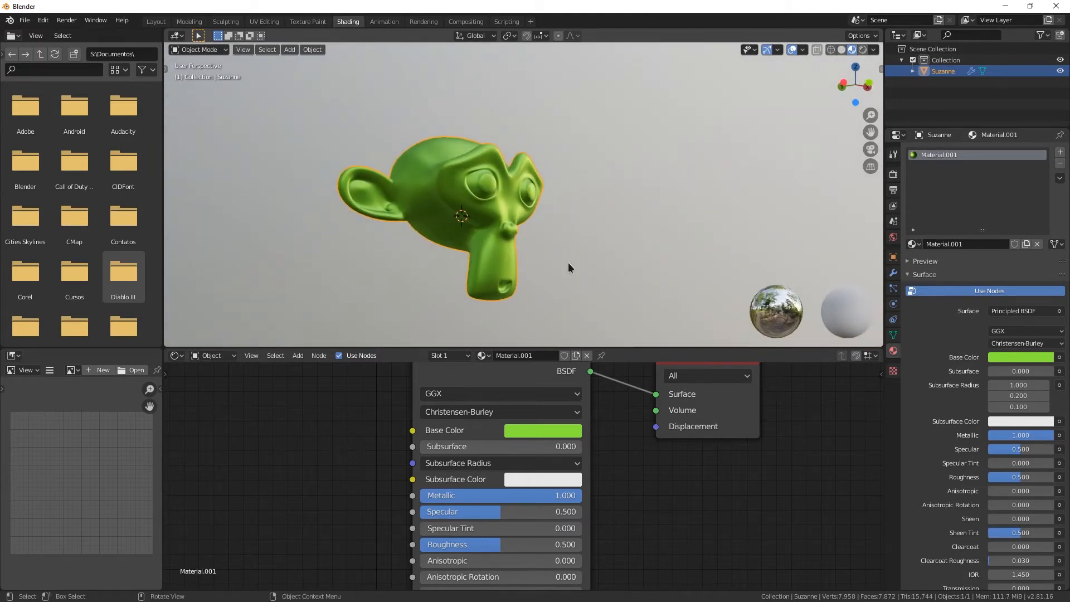
pyautogui.moveTo(596, 248); pyautogui.dragTo(504, 242, button='middle')
pyautogui.scroll(-1, 563, 410)
pyautogui.scroll(1, 628, 513)
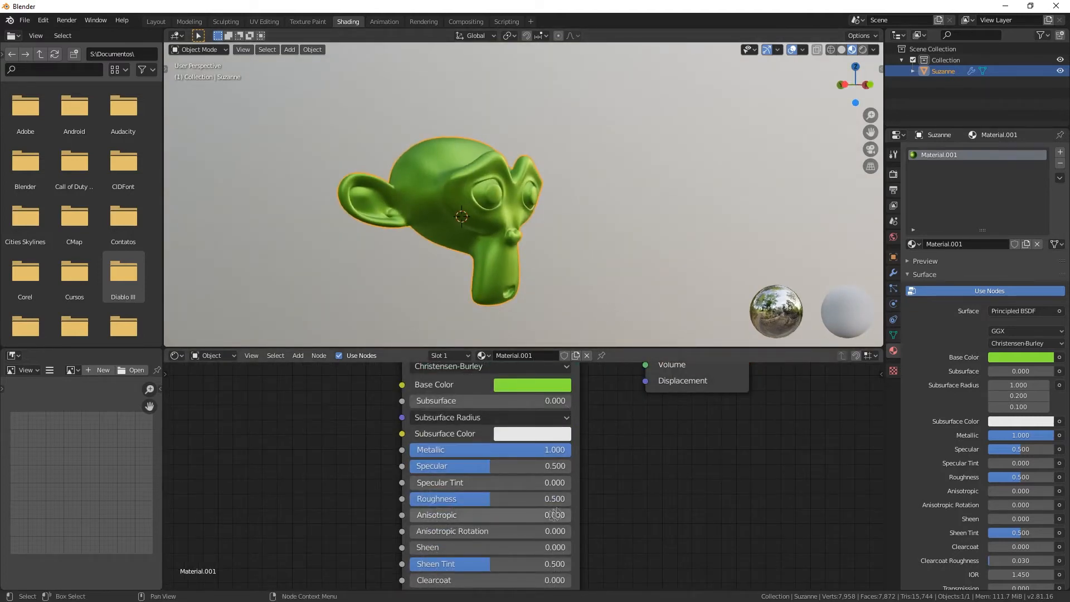
pyautogui.moveTo(458, 231); pyautogui.dragTo(470, 233, button='middle')
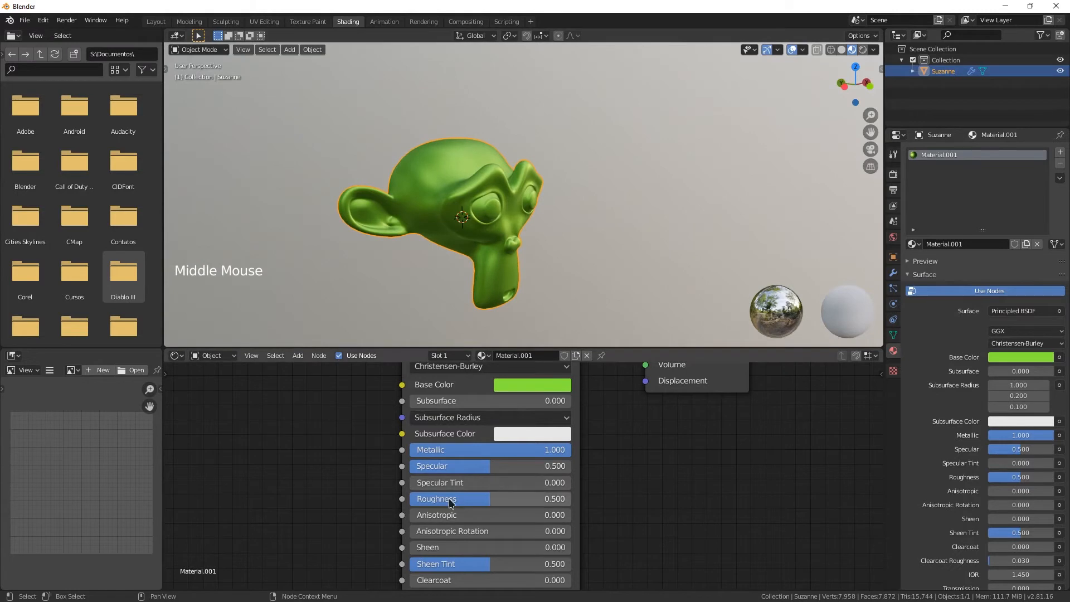
# Try Roughness at 1.000 on the green metal, and set it to 0.000 for mirror-like reflections
pyautogui.moveTo(510, 501)
pyautogui.mouseDown()
pyautogui.moveTo(493, 501)
pyautogui.moveTo(571, 499)
pyautogui.mouseUp()
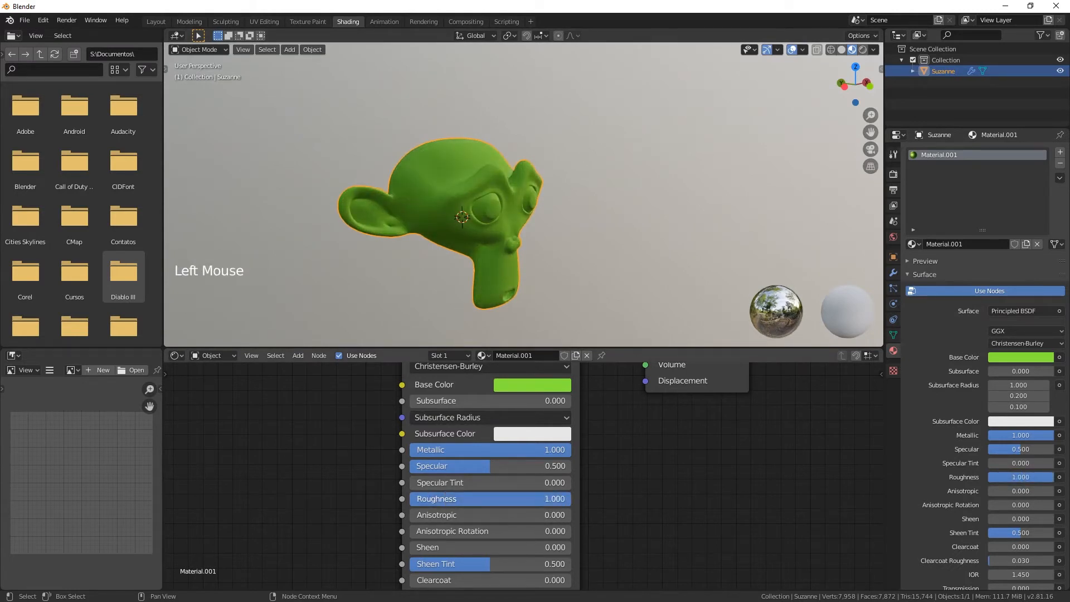
pyautogui.moveTo(390, 195); pyautogui.dragTo(503, 205, button='middle')
pyautogui.moveTo(557, 499); pyautogui.dragTo(412, 498)
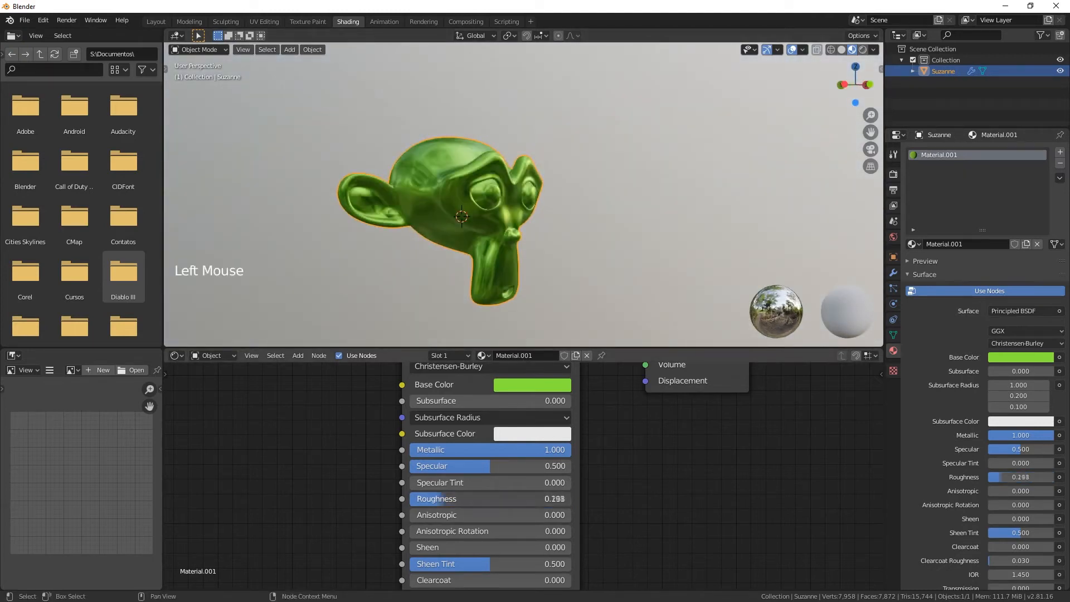
pyautogui.moveTo(440, 239); pyautogui.dragTo(496, 267, button='middle')
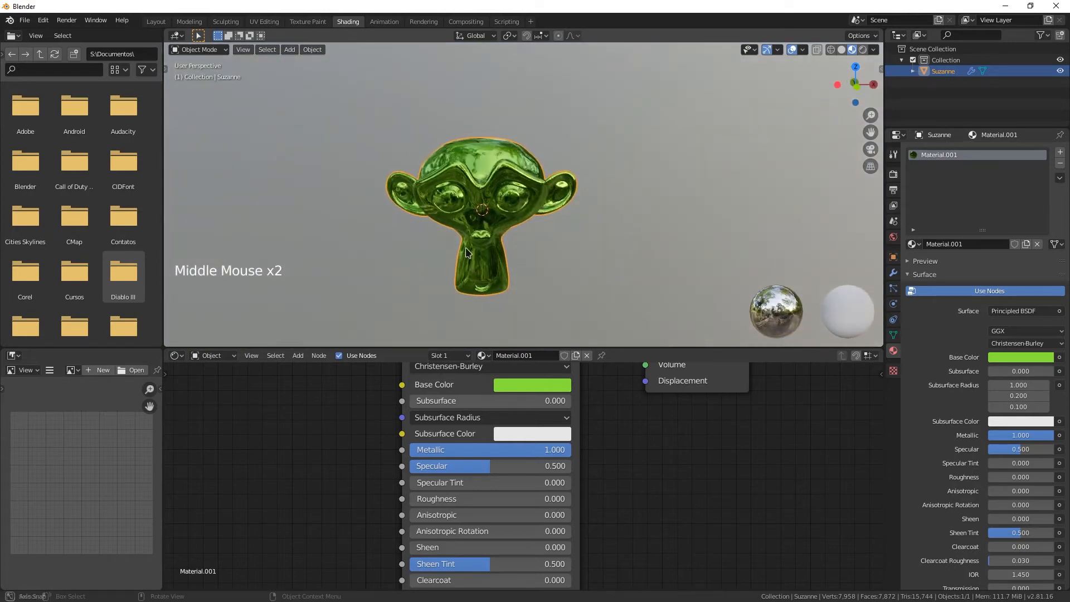
# Change the base colour to pure white with full brightness and no saturation, and inspect the chrome-like reflections around the monkey
pyautogui.click(530, 392)
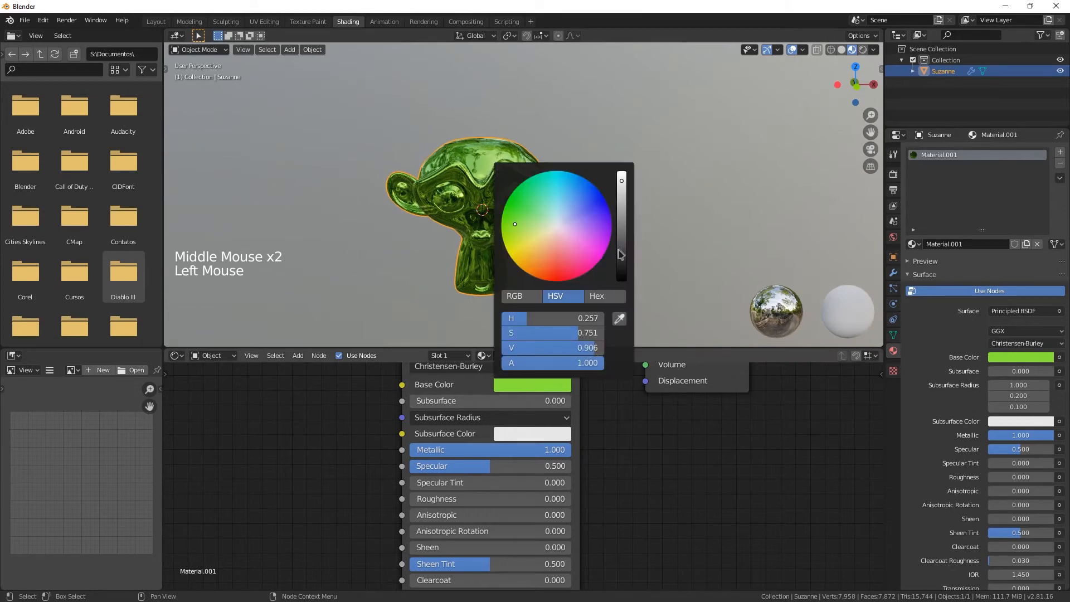
pyautogui.moveTo(624, 214); pyautogui.dragTo(622, 173)
pyautogui.moveTo(579, 332); pyautogui.dragTo(518, 333)
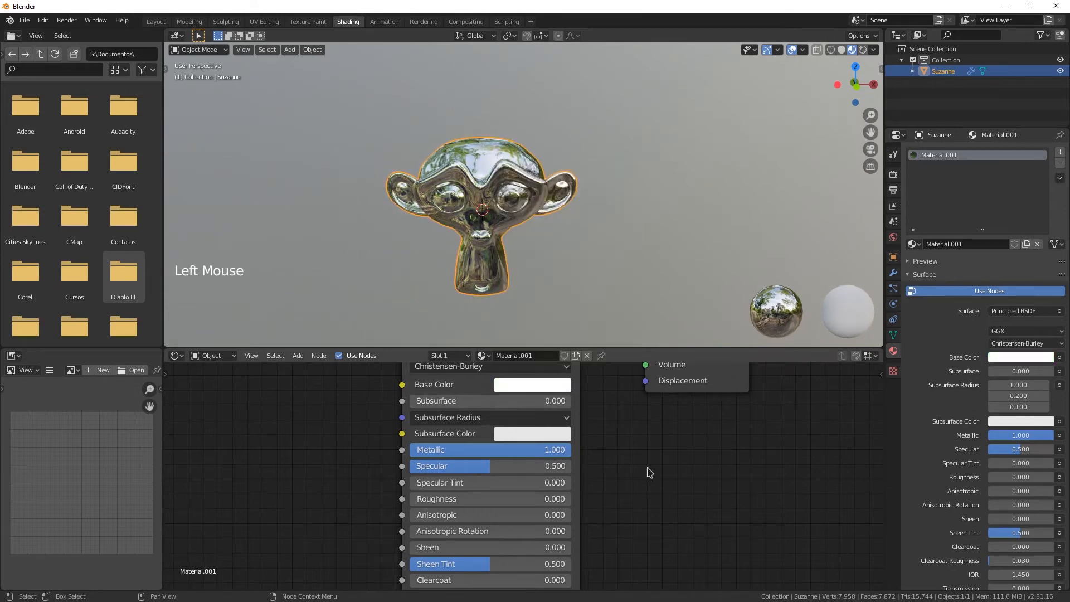
pyautogui.moveTo(613, 234); pyautogui.dragTo(679, 220, button='middle')
pyautogui.scroll(-1, 602, 206)
pyautogui.moveTo(563, 228); pyautogui.dragTo(543, 201, button='middle')
pyautogui.scroll(1, 543, 202)
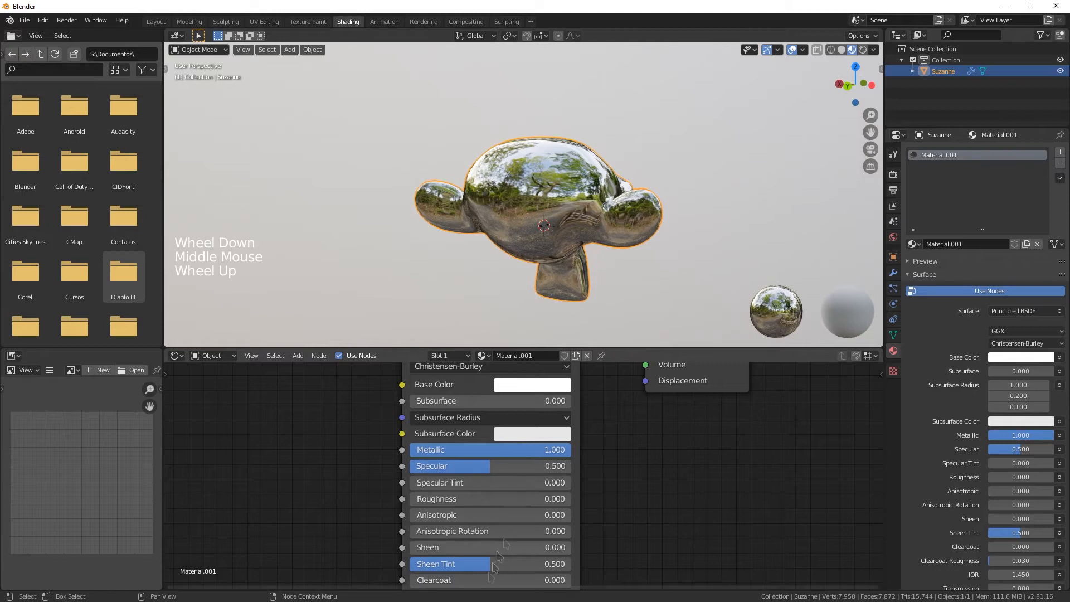
# Try a higher Roughness of about 0.27 on the white metal, and reduce it to about 0.045
pyautogui.moveTo(456, 502); pyautogui.dragTo(520, 499)
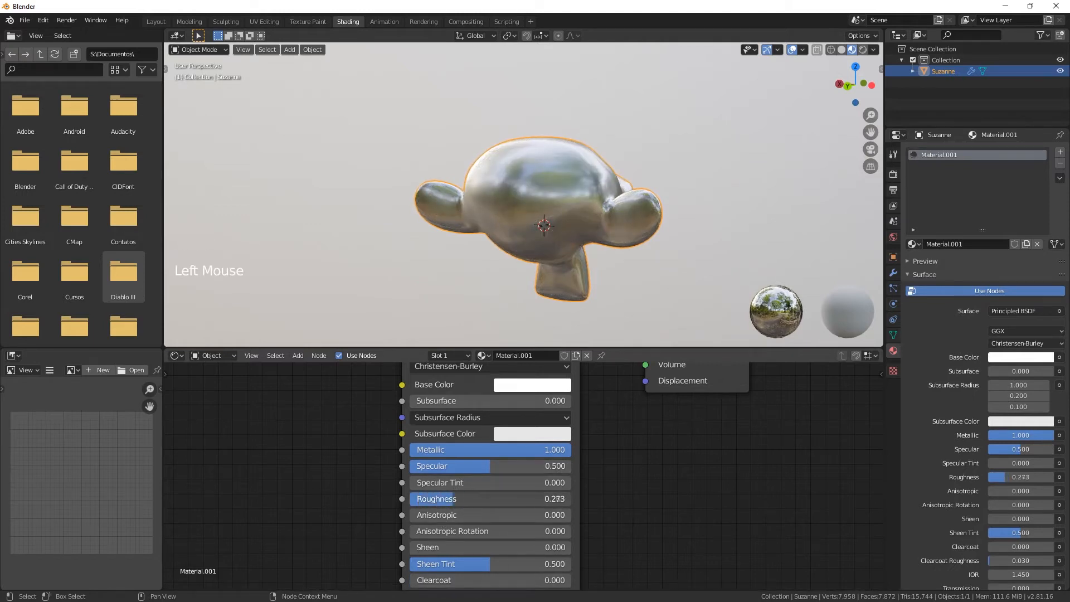
pyautogui.moveTo(590, 228); pyautogui.dragTo(640, 234, button='middle')
pyautogui.moveTo(467, 499); pyautogui.dragTo(430, 499)
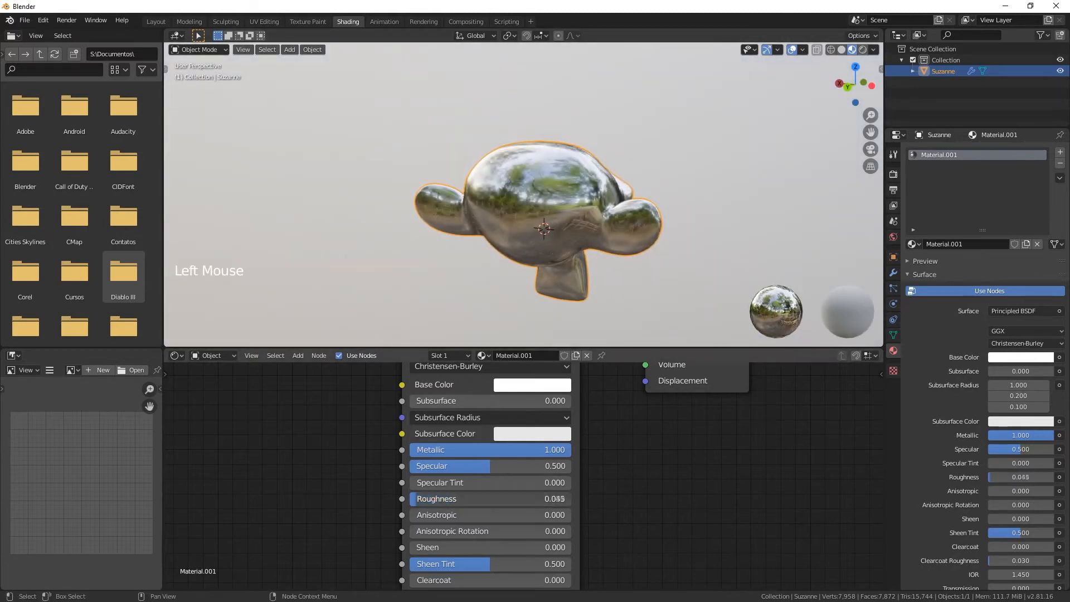
# Set Metallic to 0.000 and test small Roughness adjustments on the white non-metallic monkey, checking the reflections
pyautogui.doubleClick(555, 450)
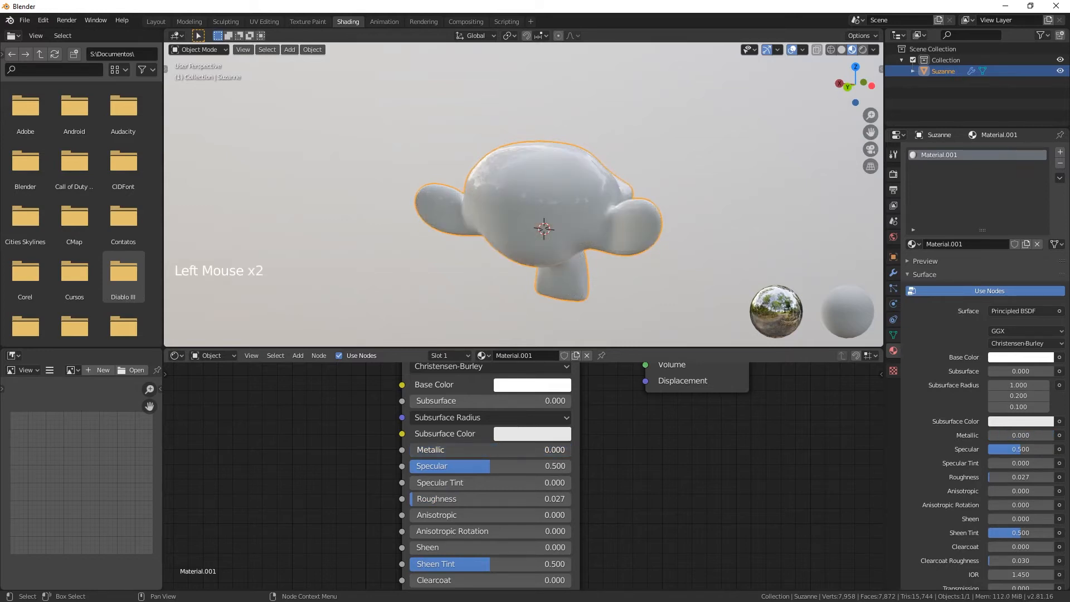
pyautogui.moveTo(446, 206); pyautogui.dragTo(539, 223, button='middle')
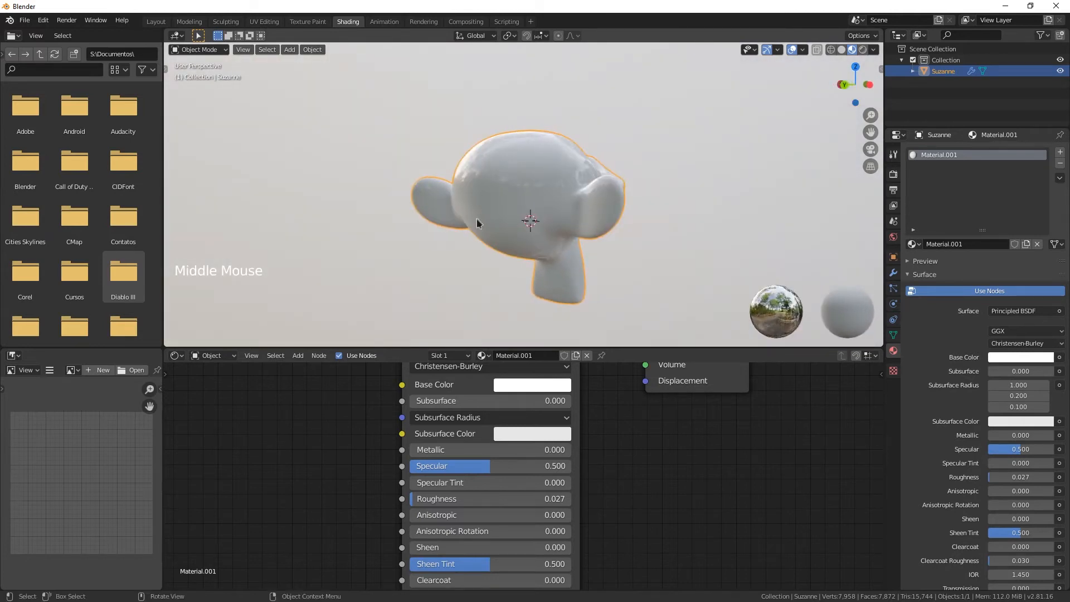
pyautogui.moveTo(425, 505); pyautogui.dragTo(439, 501)
pyautogui.doubleClick(439, 500)
pyautogui.moveTo(535, 218); pyautogui.dragTo(556, 274, button='middle')
pyautogui.scroll(2, 555, 274)
pyautogui.keyDown('shift'); pyautogui.moveTo(428, 496); pyautogui.dragTo(390, 497); pyautogui.keyUp('shift')
pyautogui.keyDown('shift'); pyautogui.moveTo(560, 499); pyautogui.dragTo(557, 499); pyautogui.keyUp('shift')
pyautogui.moveTo(607, 278); pyautogui.dragTo(512, 228, button='middle')
# Raise Roughness to 0.623 on the white monkey and inspect the matte surface from the front
pyautogui.moveTo(415, 504); pyautogui.dragTo(447, 504)
pyautogui.moveTo(457, 223); pyautogui.dragTo(524, 222, button='middle')
pyautogui.scroll(-2, 580, 243)
pyautogui.scroll(1, 578, 255)
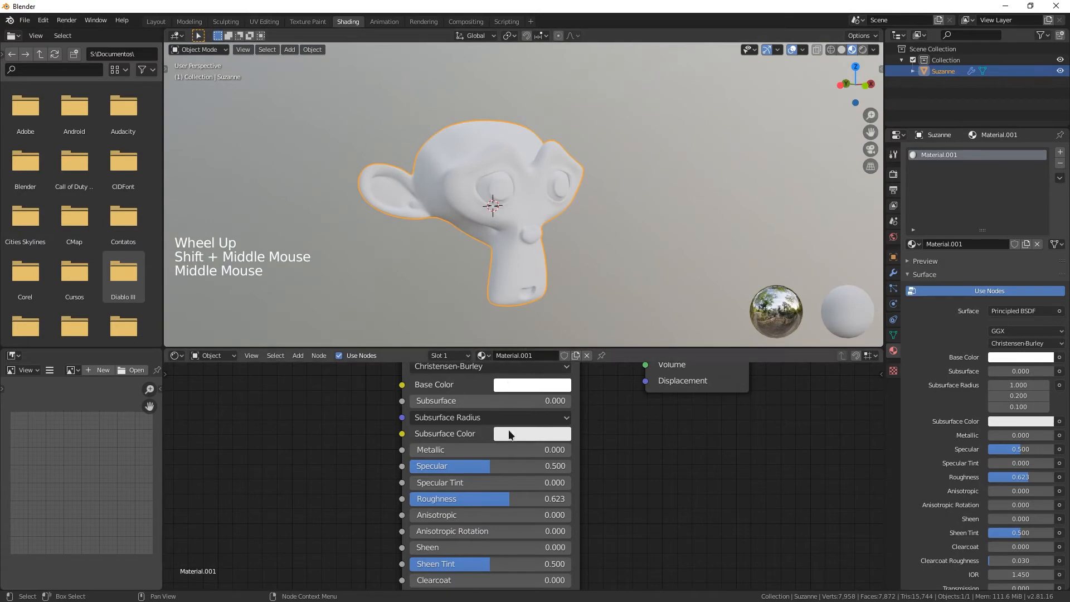
# Change the base colour to pink, and set Metallic to 1.000 with Roughness at about 0.073
pyautogui.click(532, 384)
pyautogui.moveTo(556, 225); pyautogui.dragTo(577, 253)
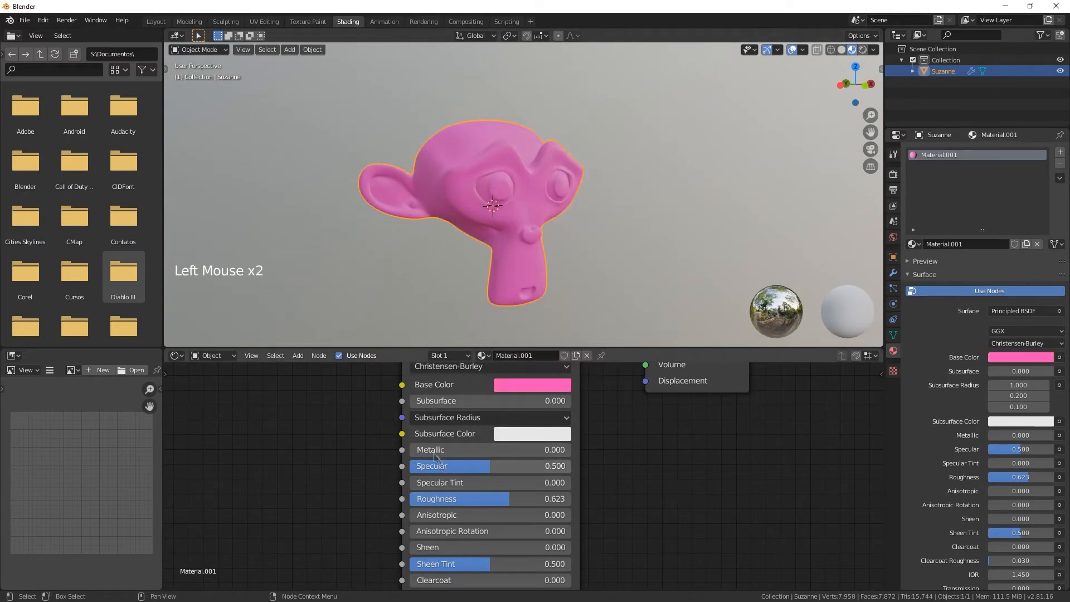
pyautogui.moveTo(473, 450); pyautogui.dragTo(568, 450)
pyautogui.moveTo(500, 508); pyautogui.dragTo(444, 498)
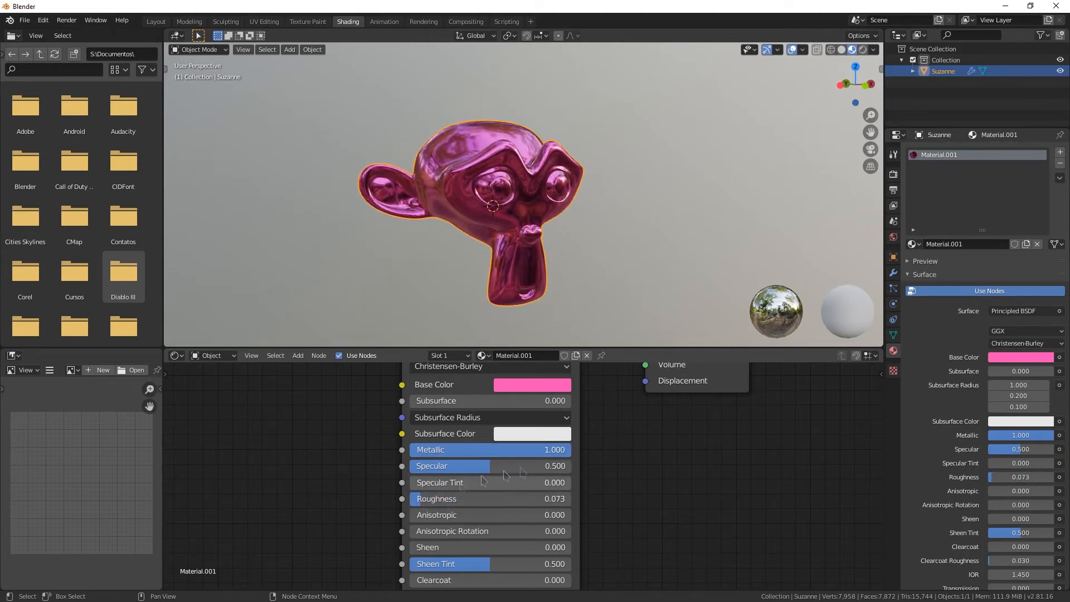
# Examine the reflections on the pink metal monkey from several angles and distances
pyautogui.moveTo(536, 185); pyautogui.dragTo(575, 224, button='middle')
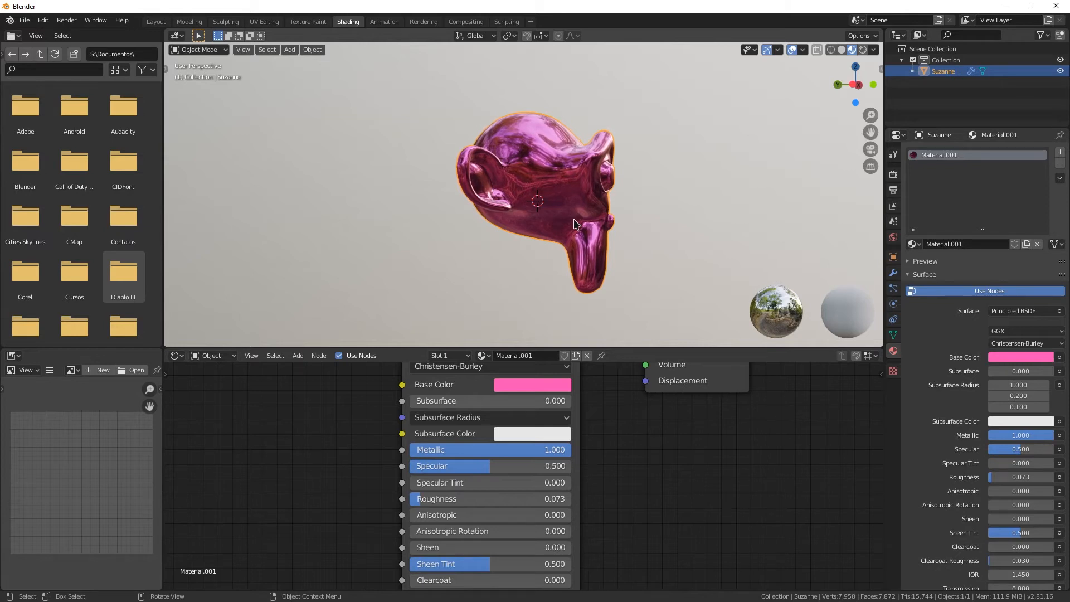
pyautogui.moveTo(585, 192); pyautogui.dragTo(508, 203, button='middle')
pyautogui.scroll(-4, 490, 473)
pyautogui.scroll(1, 490, 473)
pyautogui.moveTo(526, 156); pyautogui.dragTo(445, 239, button='middle')
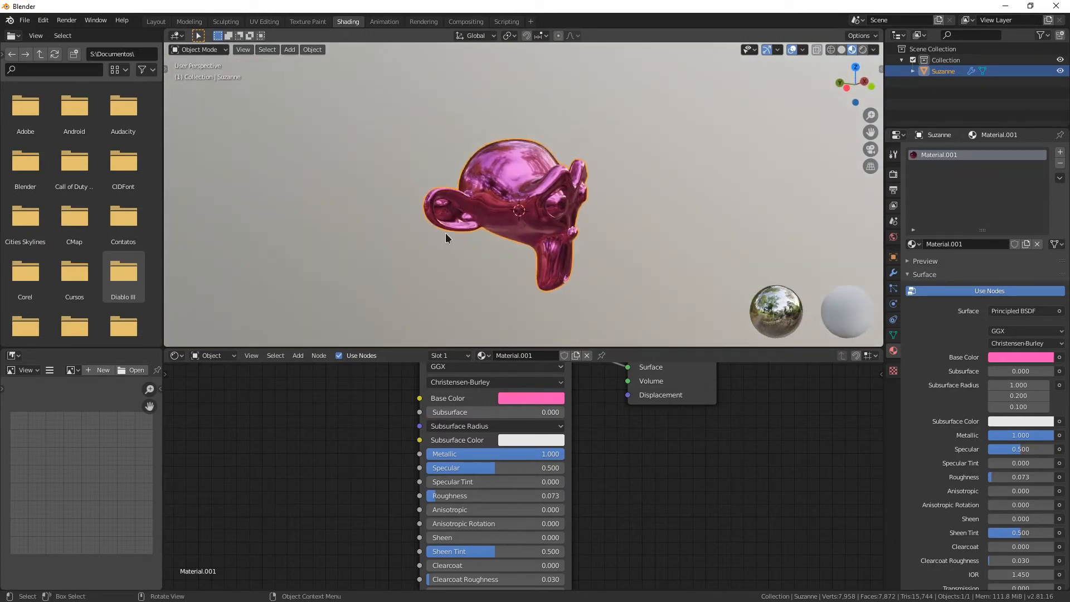
pyautogui.moveTo(446, 239); pyautogui.dragTo(574, 197, button='middle')
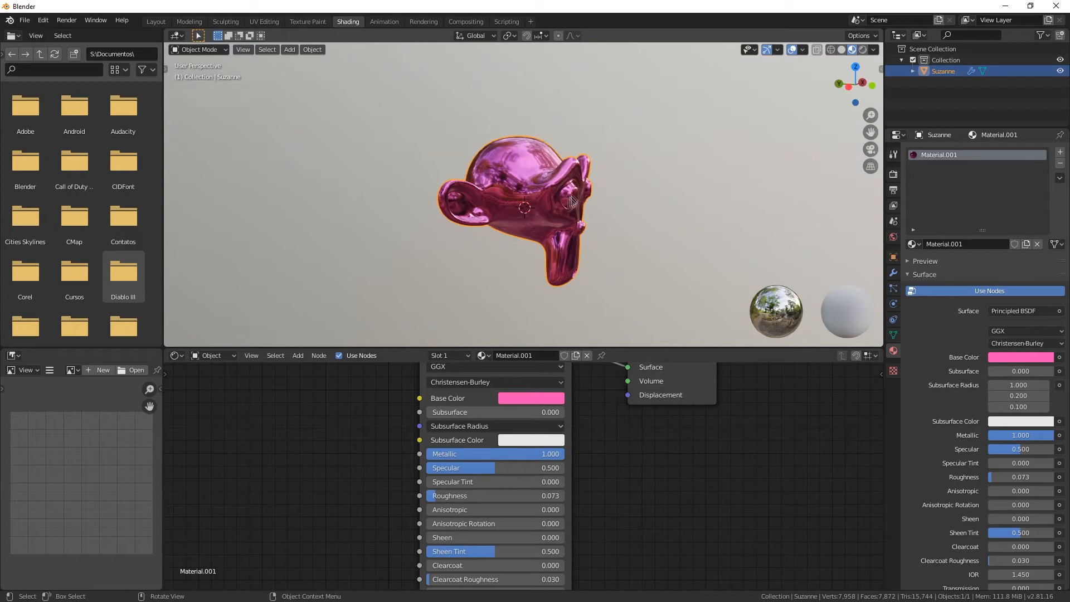
pyautogui.scroll(1, 559, 186)
pyautogui.moveTo(563, 185); pyautogui.dragTo(622, 216, button='middle')
pyautogui.scroll(-2, 536, 225)
# Change the Principled BSDF base colour to golden yellow with hue 0.145 and saturation 0.588
pyautogui.scroll(-6, 610, 423)
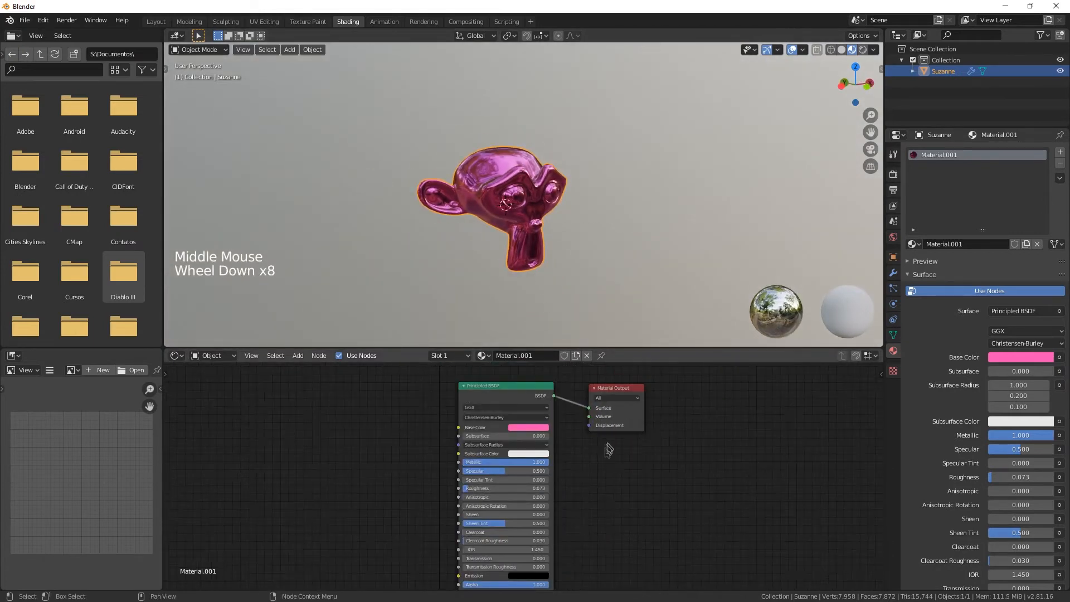
pyautogui.keyDown('shift'); pyautogui.moveTo(590, 446); pyautogui.dragTo(578, 449, button='middle'); pyautogui.keyUp('shift')
pyautogui.scroll(4, 489, 425)
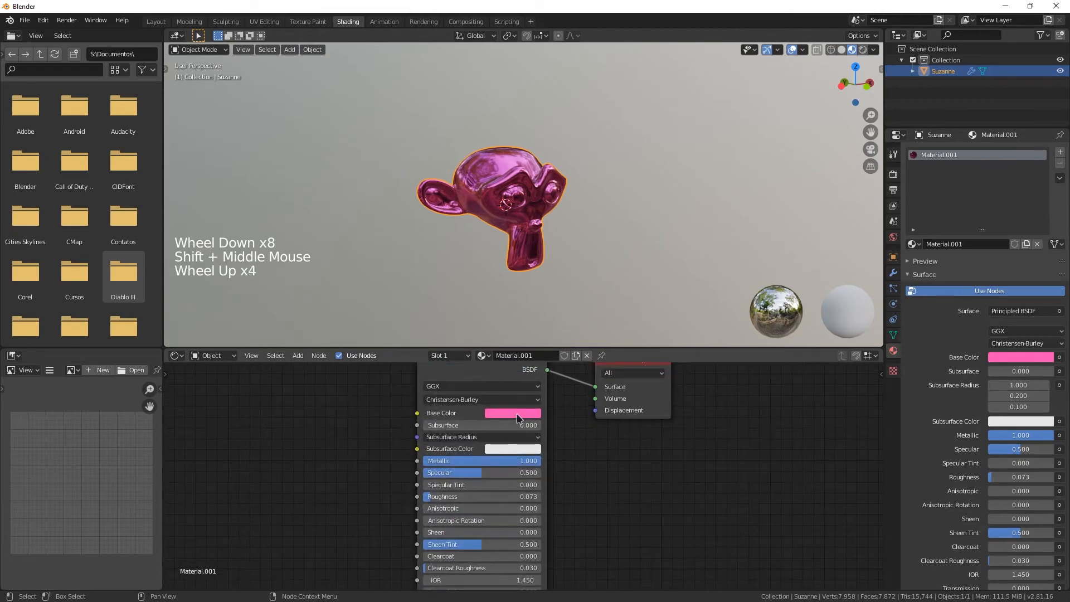
pyautogui.click(517, 417)
pyautogui.click(513, 413)
pyautogui.moveTo(526, 300); pyautogui.dragTo(504, 317)
pyautogui.moveTo(551, 375)
pyautogui.mouseDown()
pyautogui.moveTo(522, 375)
pyautogui.moveTo(537, 375)
pyautogui.mouseUp()
pyautogui.click(625, 503)
# Set Roughness to about 0.227 on the yellow metal and check the softened reflections
pyautogui.moveTo(436, 497); pyautogui.dragTo(459, 498)
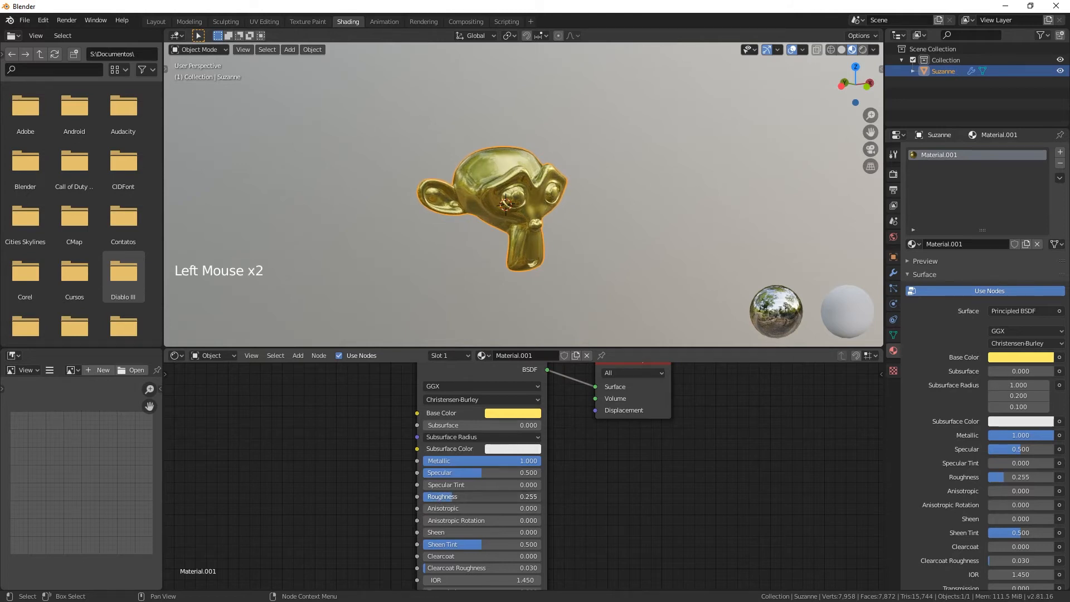
pyautogui.moveTo(459, 498); pyautogui.dragTo(457, 497)
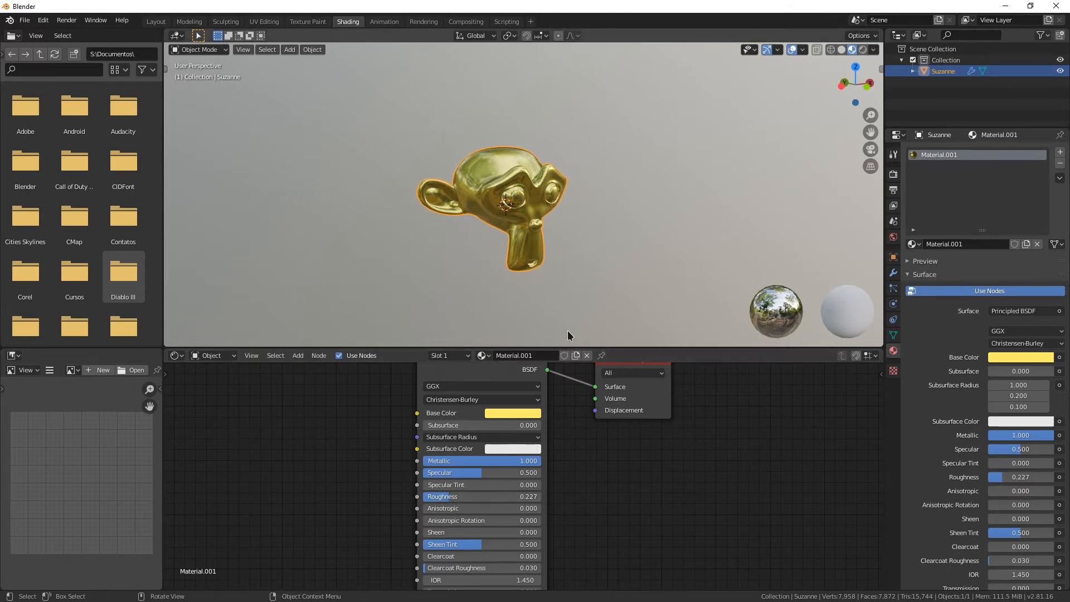
pyautogui.moveTo(531, 217); pyautogui.dragTo(479, 234, button='middle')
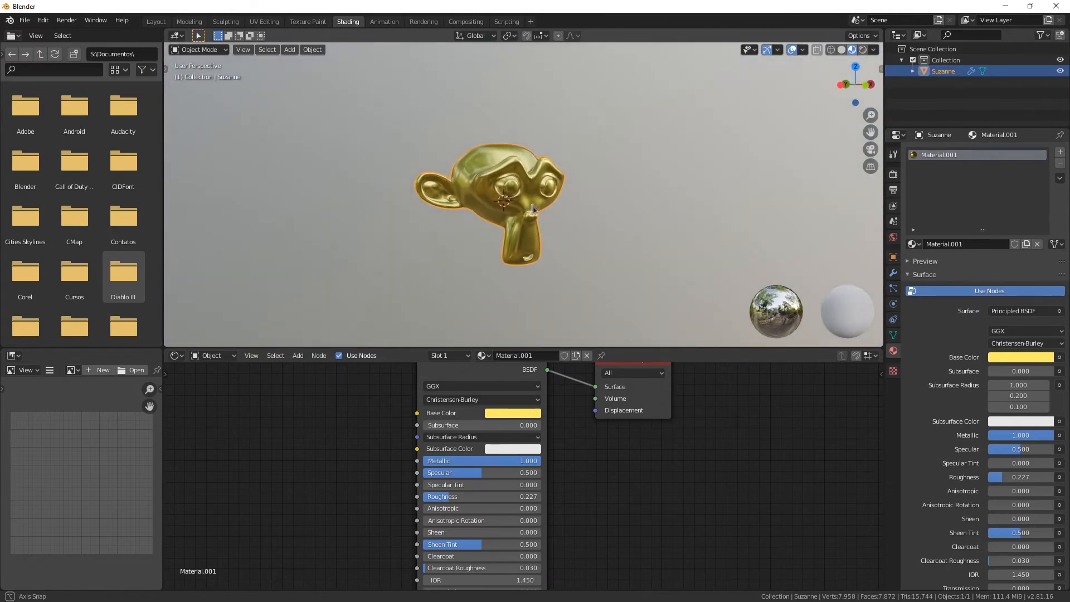
pyautogui.scroll(2, 485, 239)
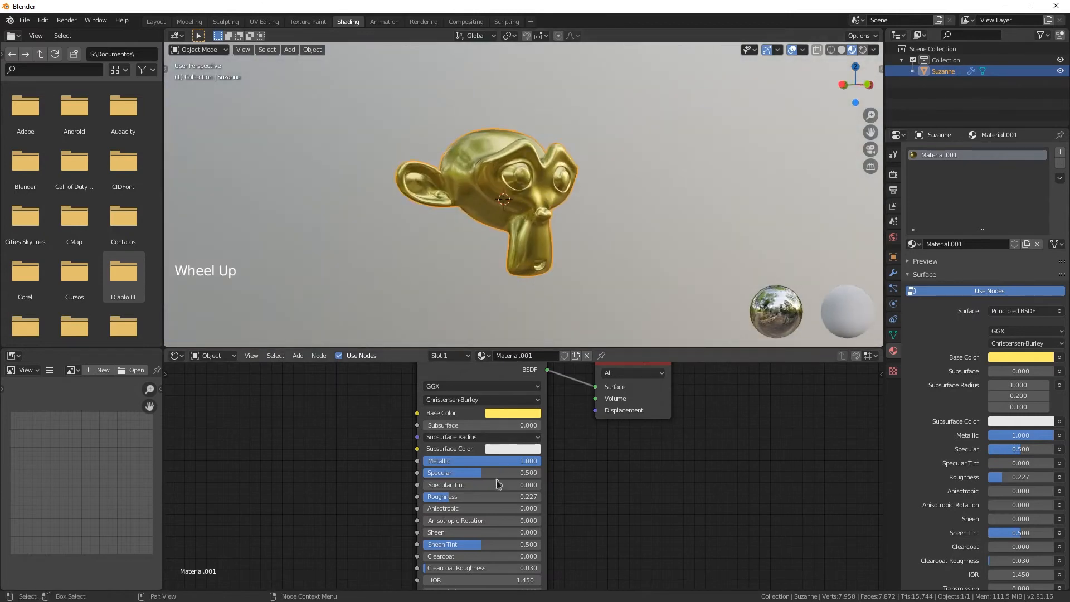
# Lower the base colour's hue slightly towards orange for a warmer gold, and inspect the monkey
pyautogui.click(520, 413)
pyautogui.click(503, 413)
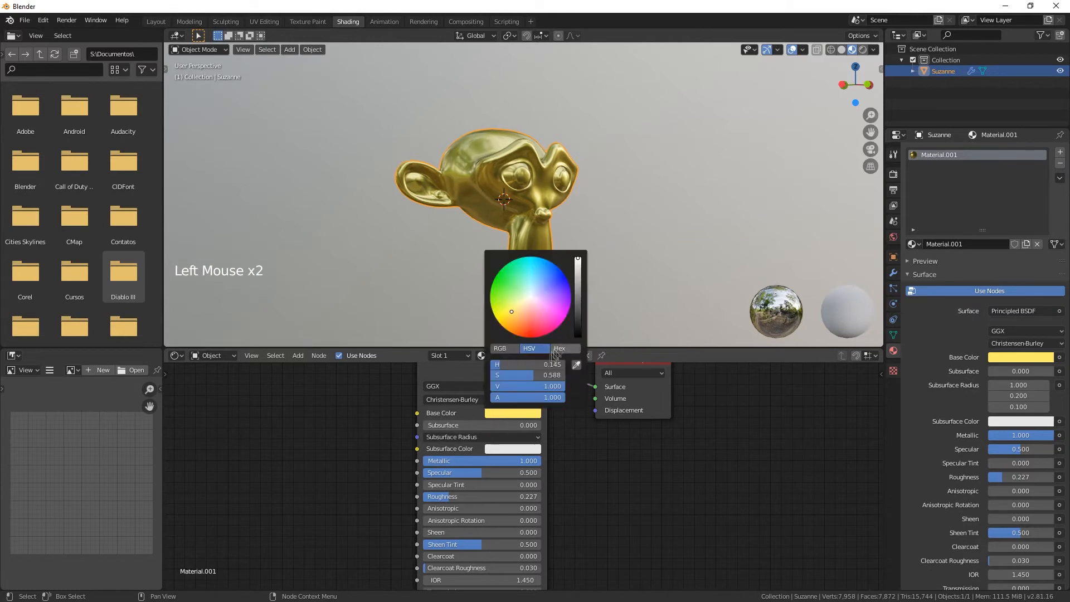
pyautogui.moveTo(502, 364); pyautogui.dragTo(499, 365)
pyautogui.moveTo(533, 237); pyautogui.dragTo(576, 254, button='middle')
pyautogui.moveTo(557, 209); pyautogui.dragTo(524, 206, button='middle')
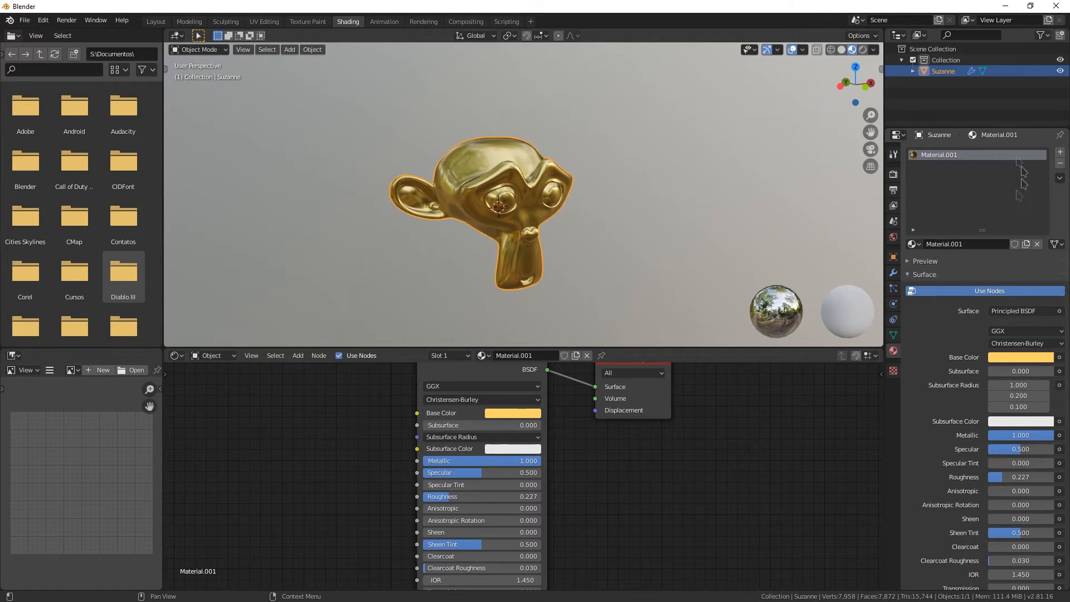
# Rename the monkey's gold material as Dourado and view the head from different angles
pyautogui.click(972, 246)
pyautogui.write('Dourado')
pyautogui.press('Return')
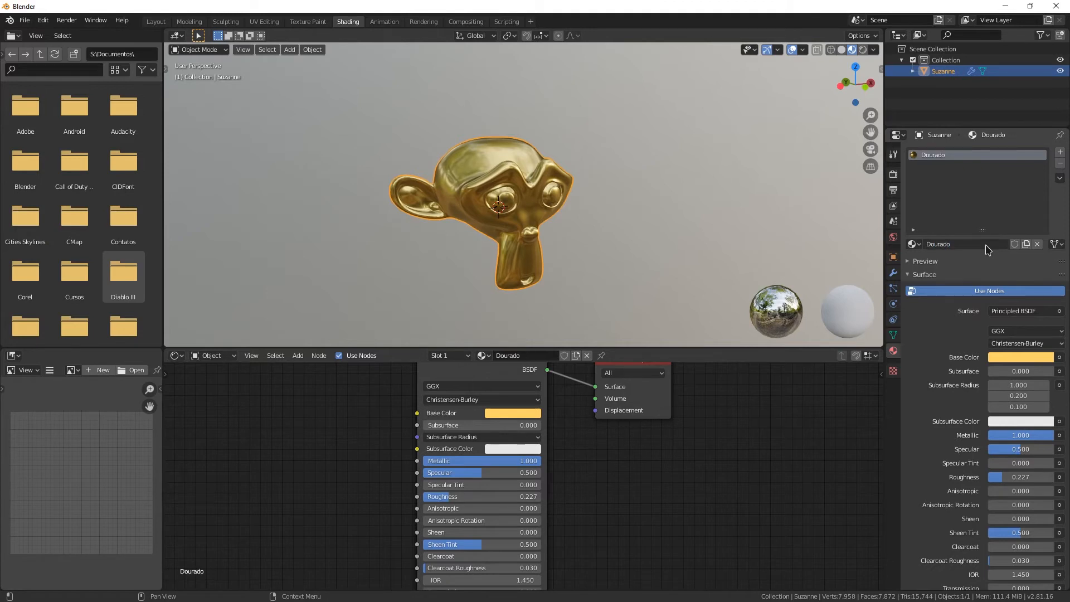
pyautogui.moveTo(548, 214); pyautogui.dragTo(608, 309, button='middle')
pyautogui.moveTo(510, 208); pyautogui.dragTo(481, 205, button='middle')
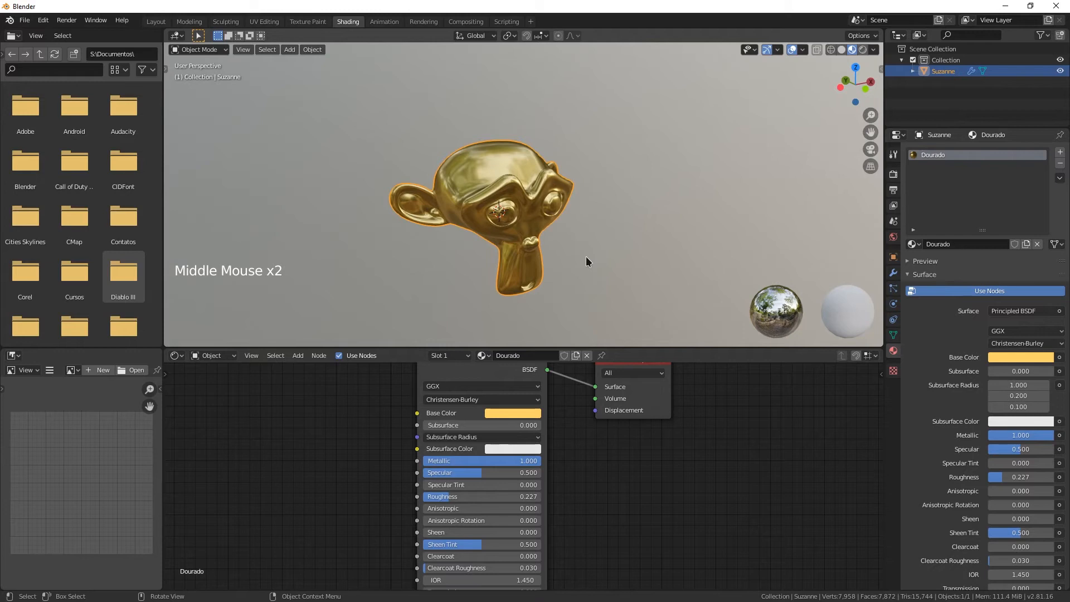
pyautogui.keyDown('shift'); pyautogui.moveTo(519, 194); pyautogui.dragTo(565, 192, button='middle'); pyautogui.keyUp('shift')
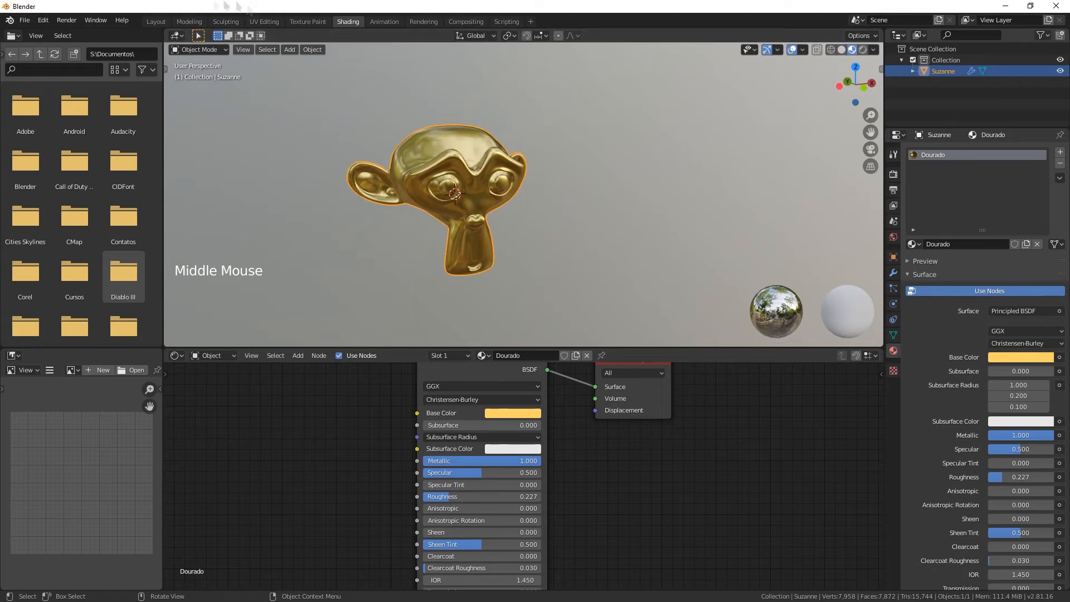
# In the Layout workspace, duplicate the monkey head and place the copy 3 m away along the X axis
pyautogui.click(152, 22)
pyautogui.moveTo(356, 290)
pyautogui.mouseDown(button='middle')
pyautogui.moveTo(377, 315)
pyautogui.moveTo(563, 306)
pyautogui.mouseUp(button='middle')
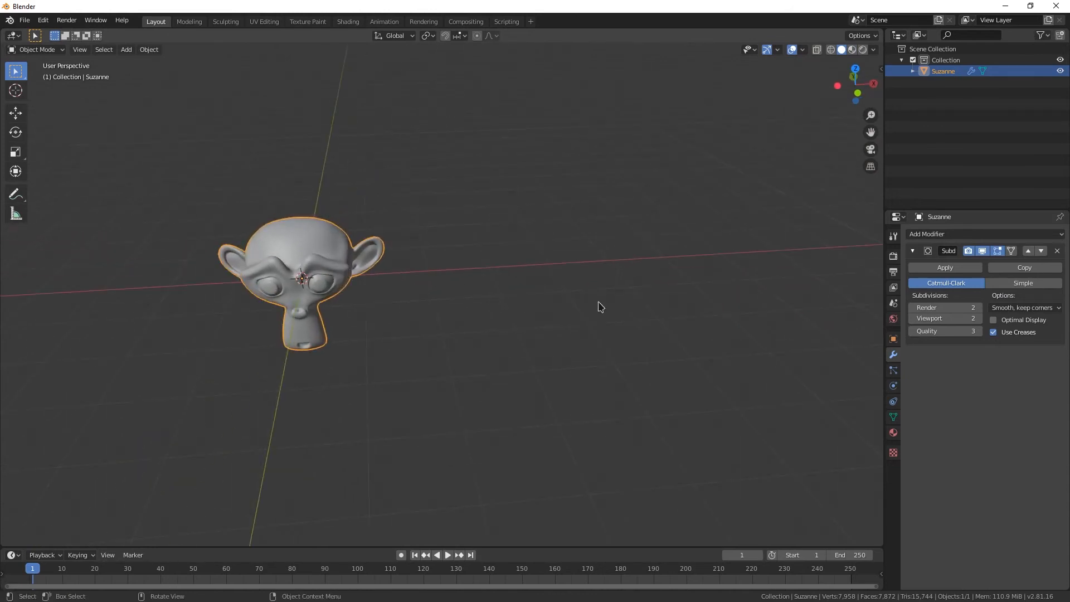
pyautogui.hotkey('shift', 'd')
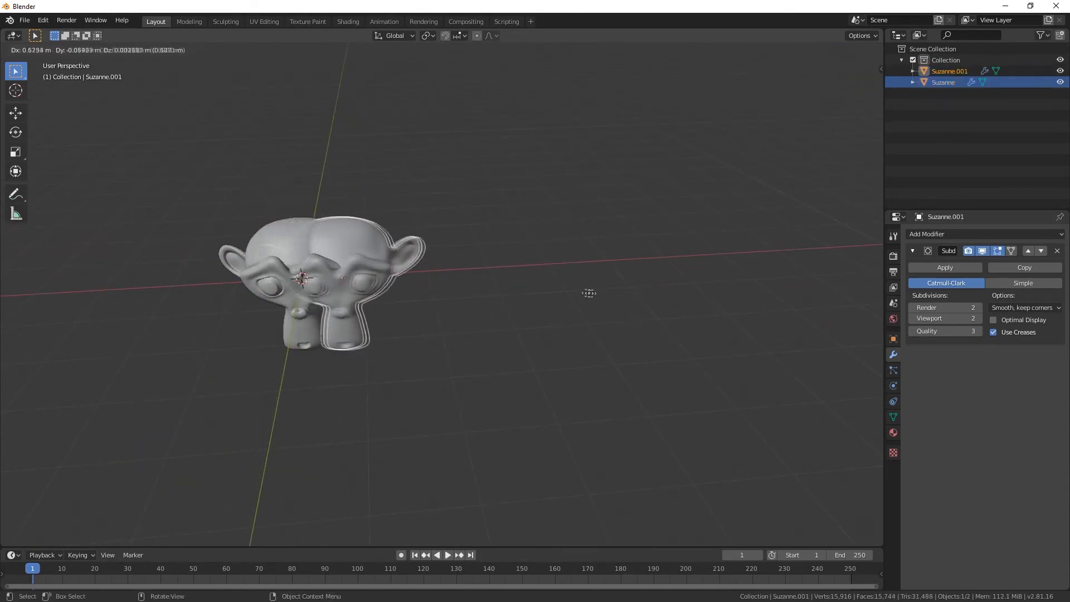
pyautogui.press('x')
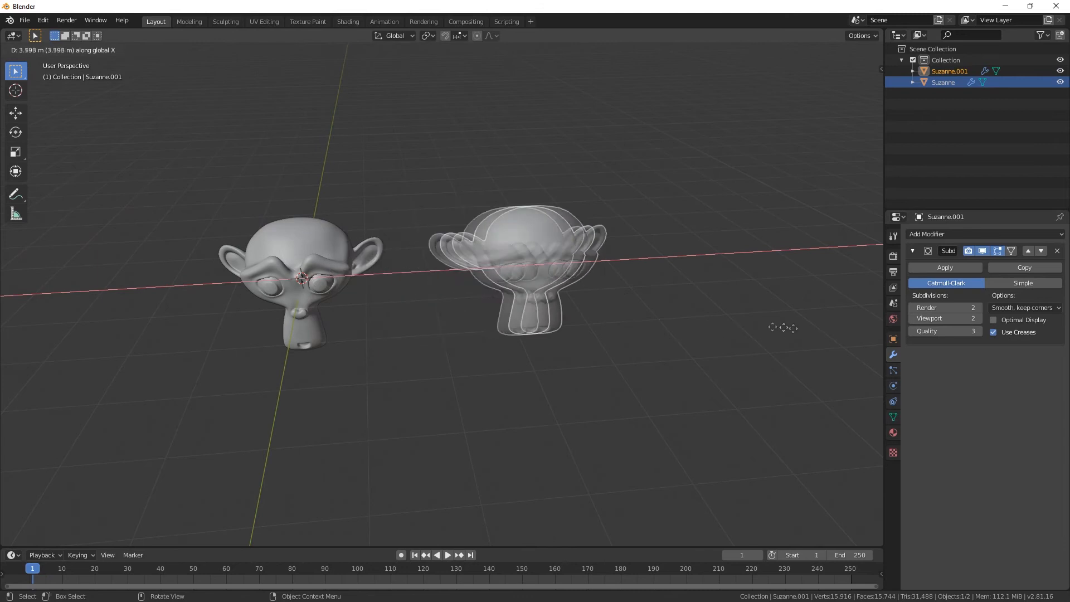
pyautogui.press('ctrl')
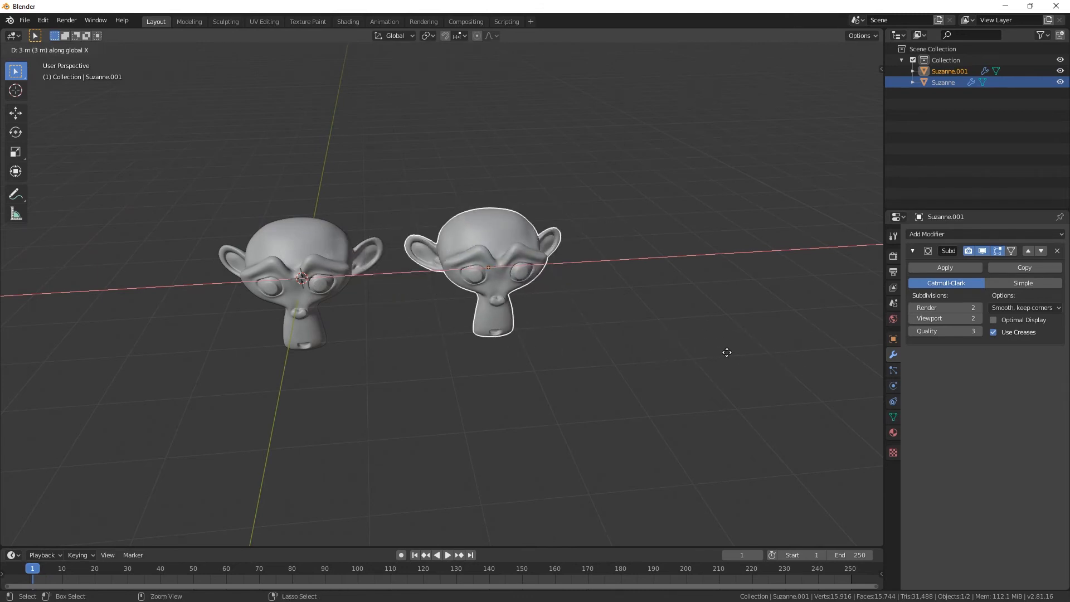
pyautogui.click(727, 352)
pyautogui.moveTo(505, 303)
pyautogui.mouseDown(button='middle')
pyautogui.moveTo(485, 334)
pyautogui.moveTo(504, 294)
pyautogui.mouseUp(button='middle')
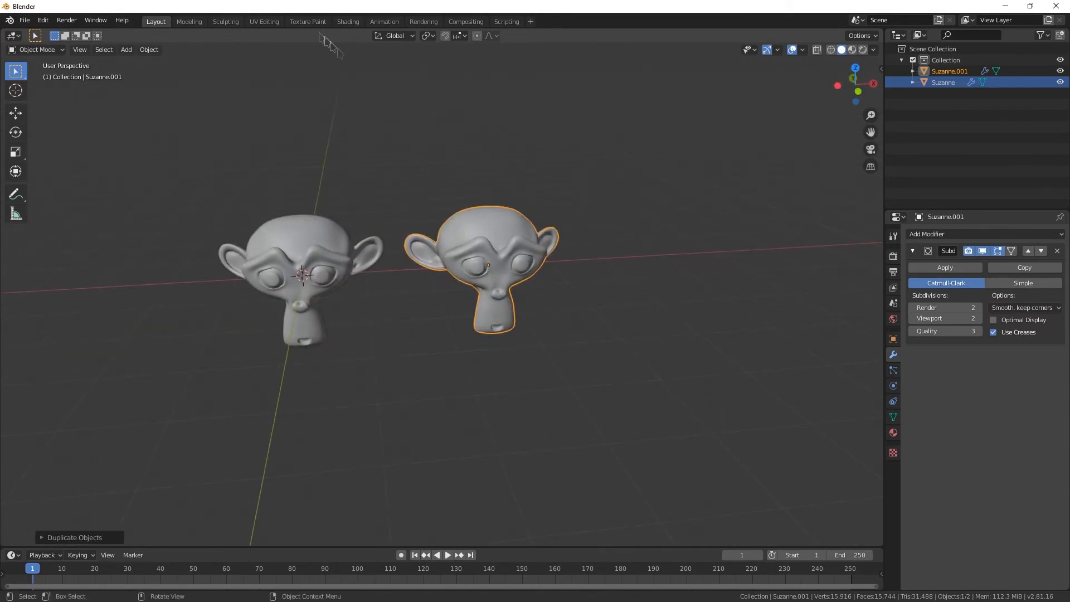
# Return to the Shading workspace and select each monkey in turn to compare their assigned materials
pyautogui.click(347, 21)
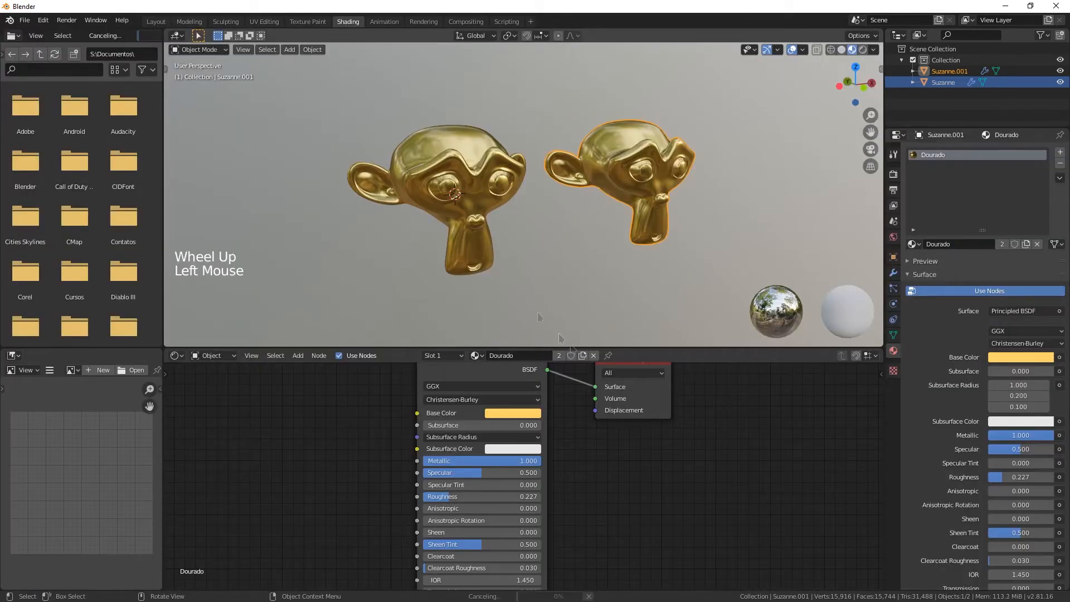
pyautogui.keyDown('shift'); pyautogui.moveTo(507, 280); pyautogui.dragTo(423, 183, button='middle'); pyautogui.keyUp('shift')
pyautogui.click(349, 162)
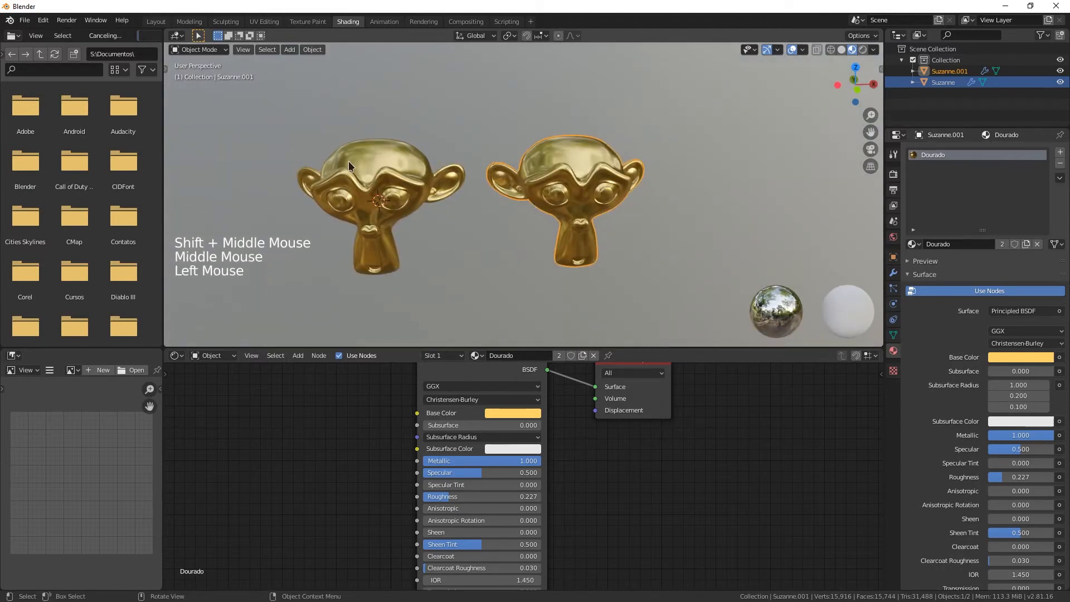
pyautogui.click(615, 168)
pyautogui.click(363, 161)
pyautogui.click(628, 161)
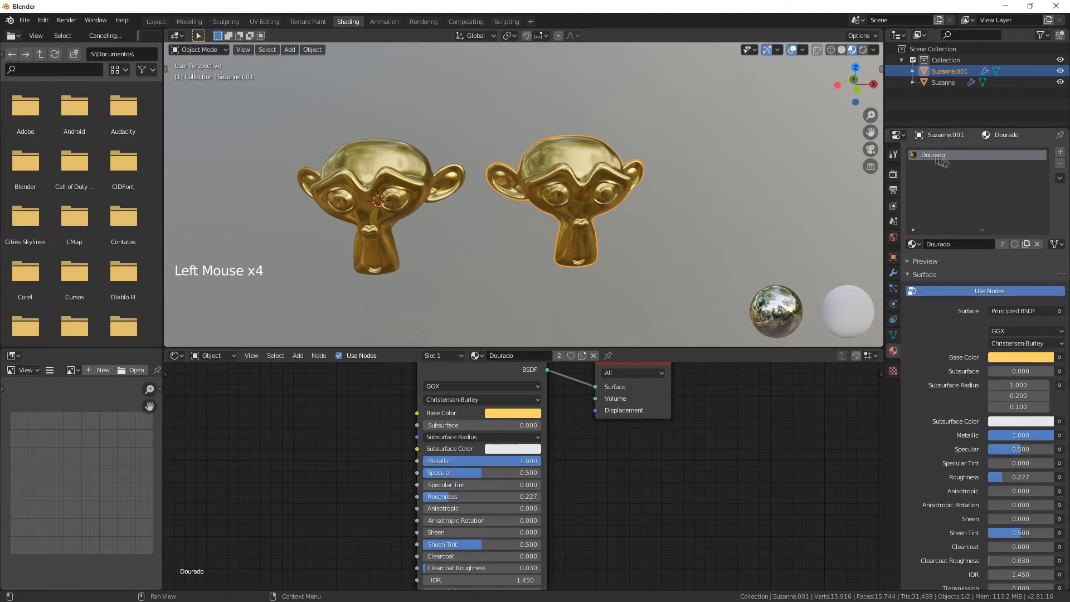
pyautogui.scroll(2, 594, 164)
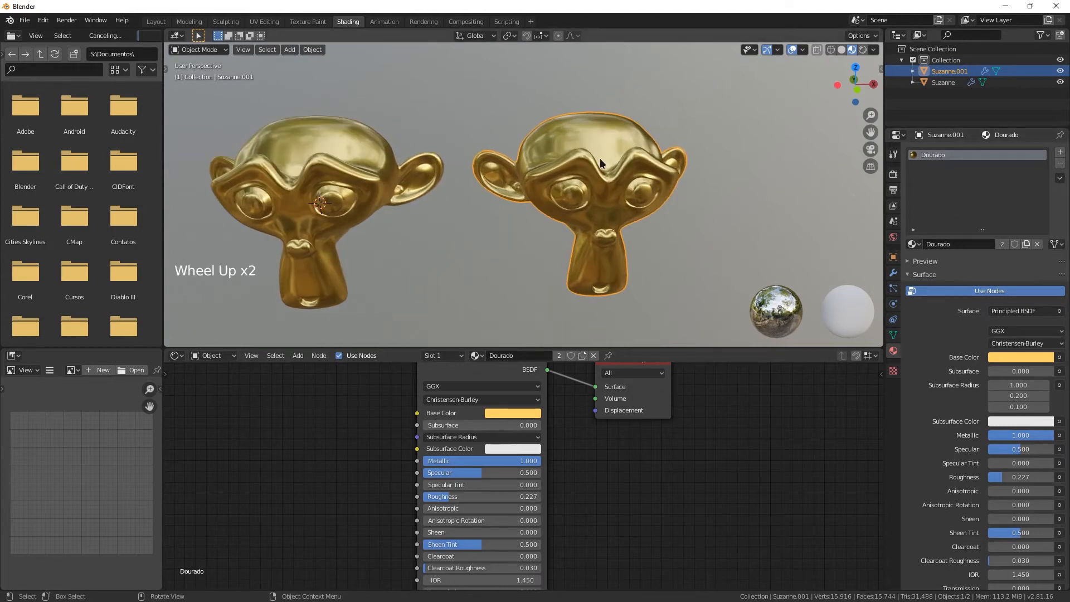
pyautogui.scroll(-2, 566, 432)
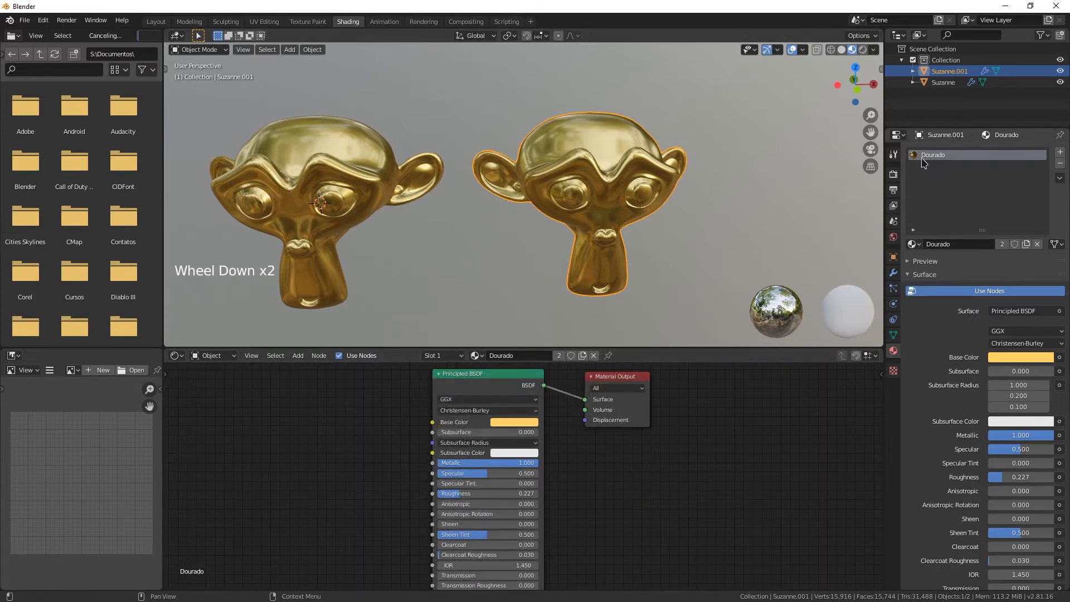
pyautogui.click(375, 174)
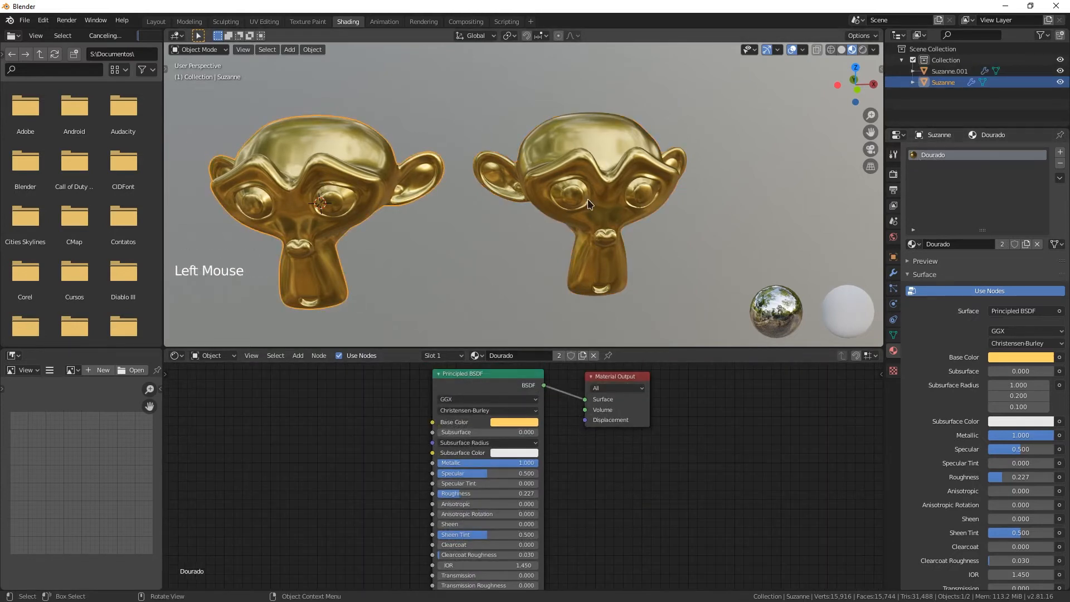
# With the duplicate monkey selected, try Dourado's Roughness at 0.000 and higher, and set it to 0.150, comparing both heads
pyautogui.click(619, 181)
pyautogui.click(615, 178)
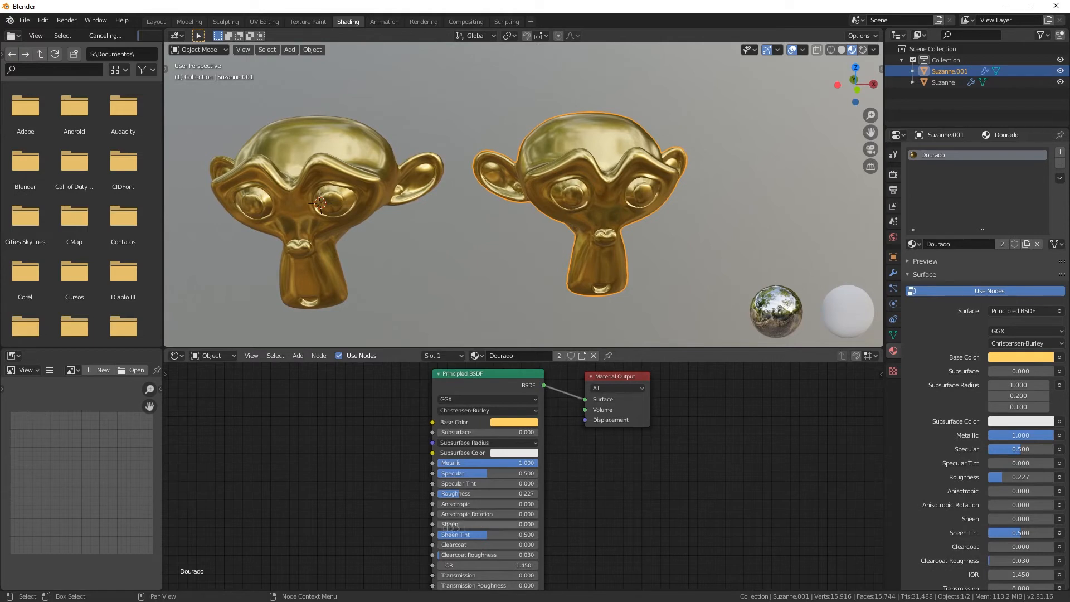
pyautogui.moveTo(511, 495); pyautogui.dragTo(476, 495)
pyautogui.moveTo(629, 230); pyautogui.dragTo(574, 220, button='middle')
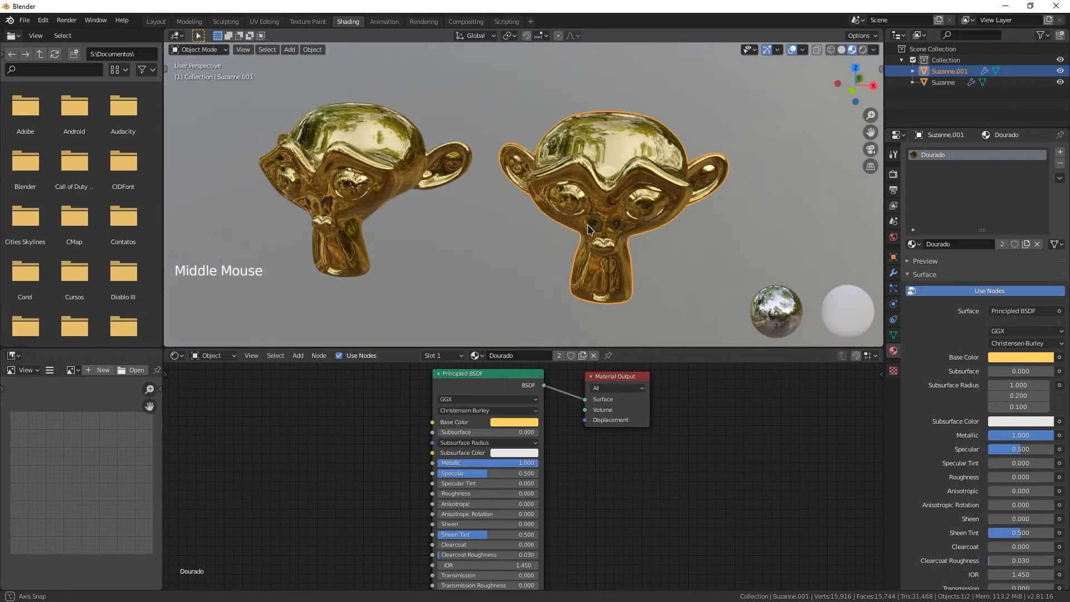
pyautogui.moveTo(464, 493); pyautogui.dragTo(538, 493)
pyautogui.moveTo(557, 262); pyautogui.dragTo(549, 239, button='middle')
pyautogui.moveTo(484, 493); pyautogui.dragTo(401, 493)
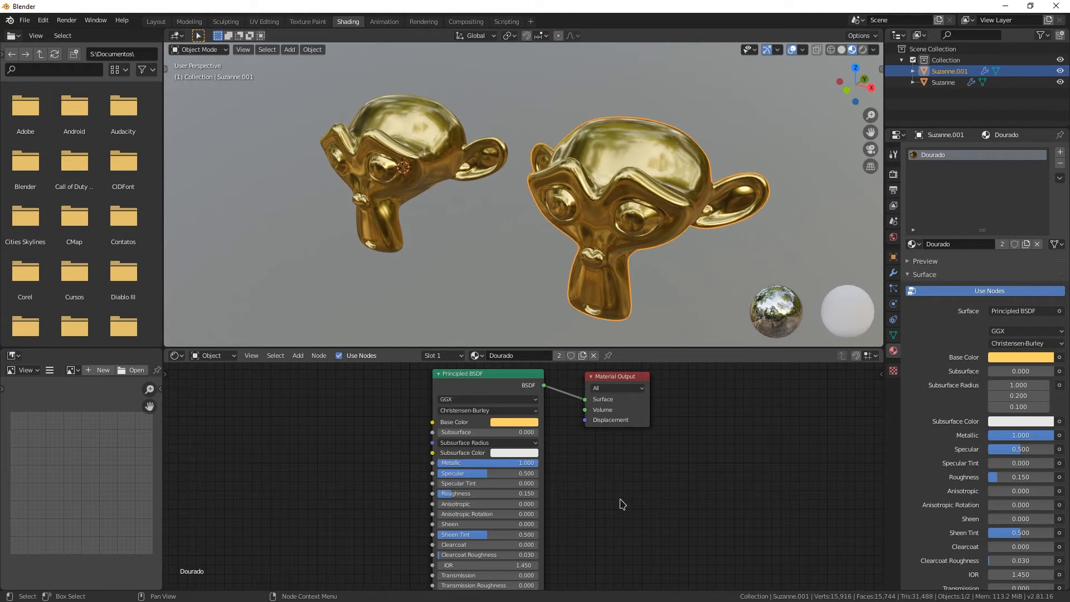
pyautogui.moveTo(635, 246); pyautogui.dragTo(671, 215, button='middle')
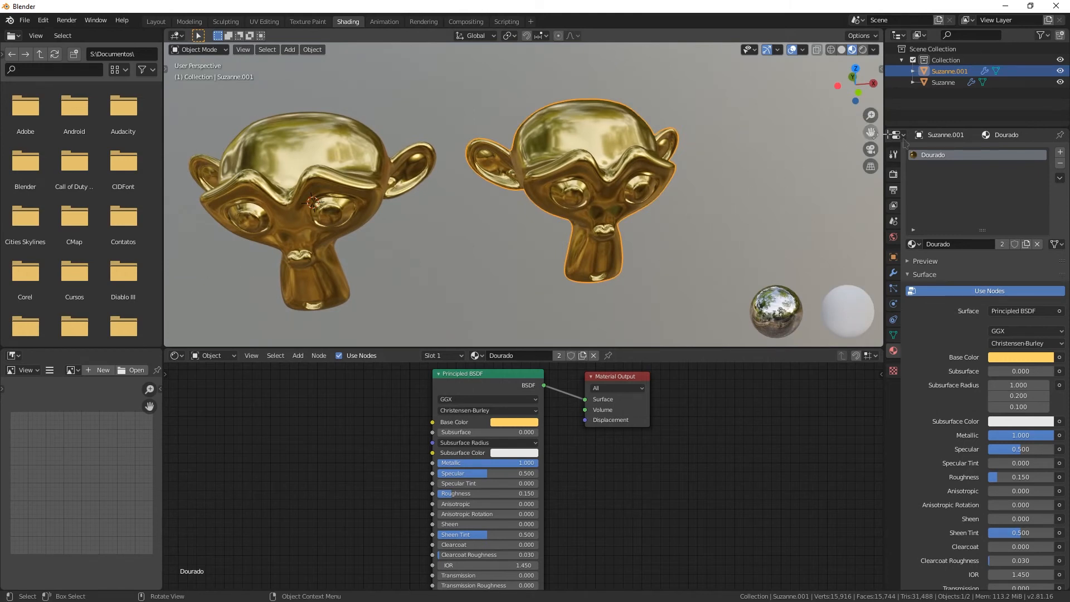
pyautogui.click(938, 159)
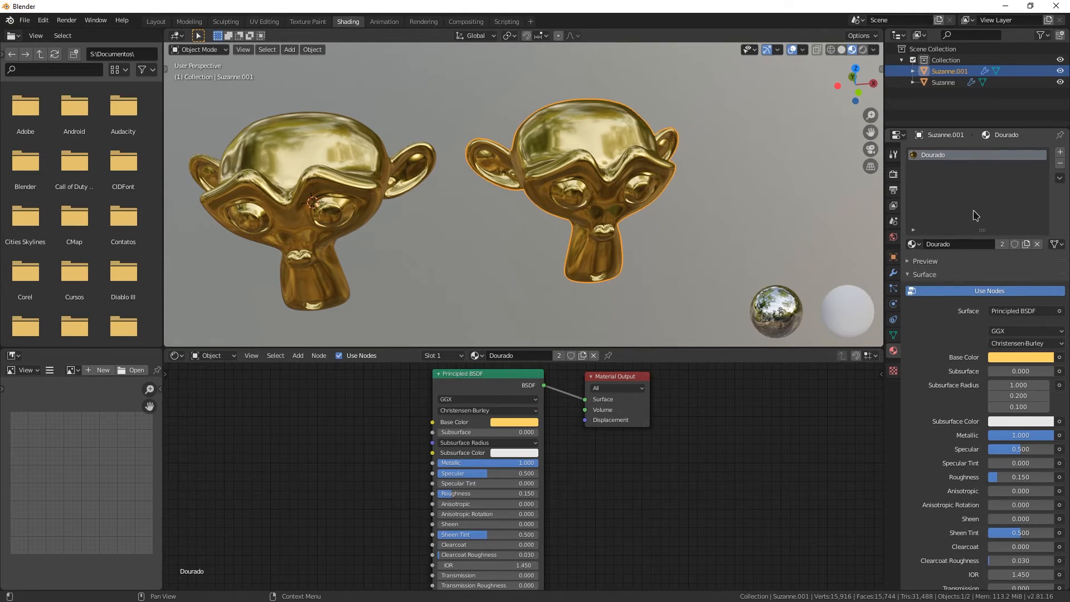
# Make the duplicate monkey's Dourado material an independent single-user copy
pyautogui.moveTo(569, 170); pyautogui.dragTo(552, 183, button='middle')
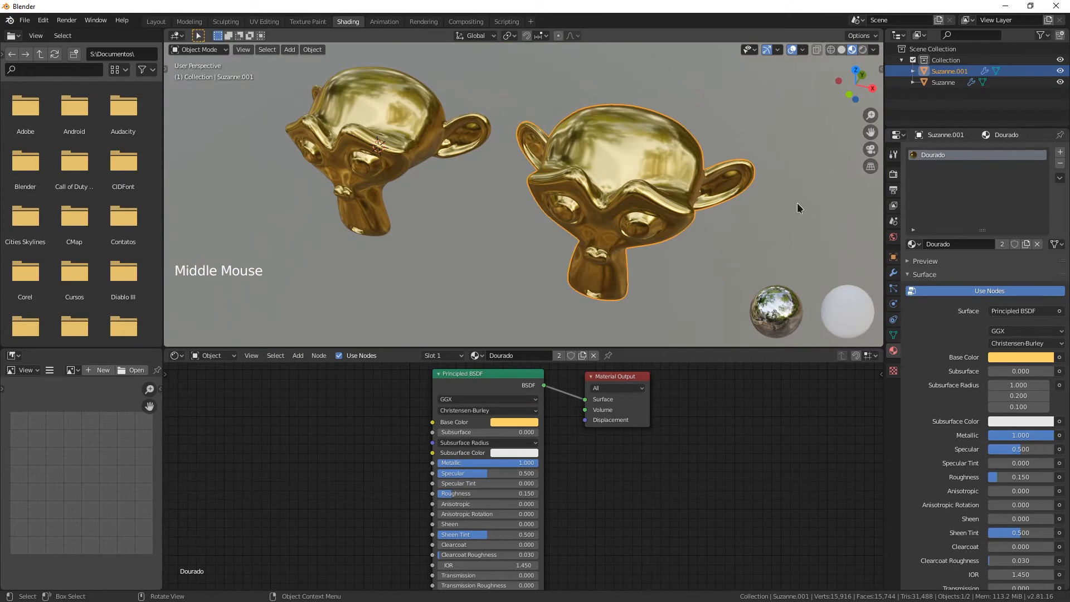
pyautogui.click(1026, 245)
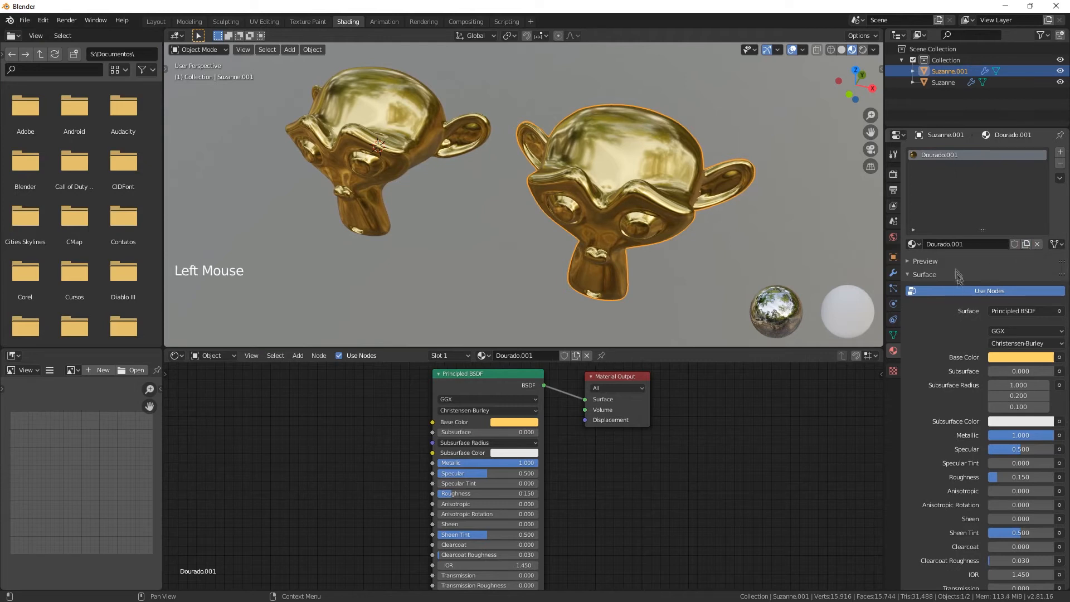
pyautogui.moveTo(601, 189)
pyautogui.mouseDown(button='middle')
pyautogui.moveTo(624, 178)
pyautogui.moveTo(590, 184)
pyautogui.mouseUp(button='middle')
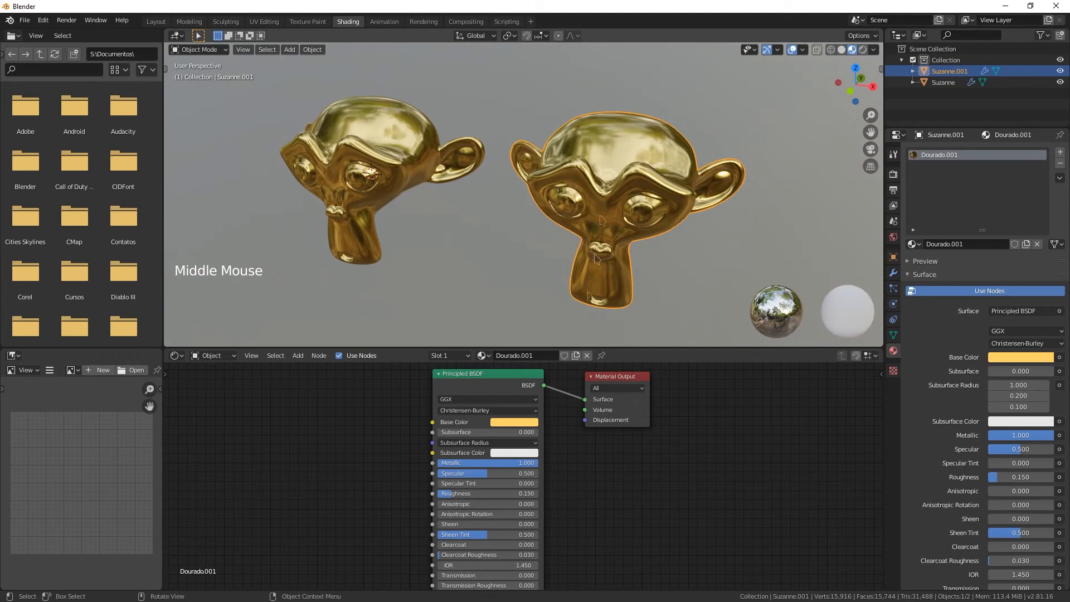
# Try a red Base Color on the duplicate monkey's copied material and compare it with the gold head
pyautogui.click(513, 421)
pyautogui.moveTo(523, 333); pyautogui.dragTo(529, 348)
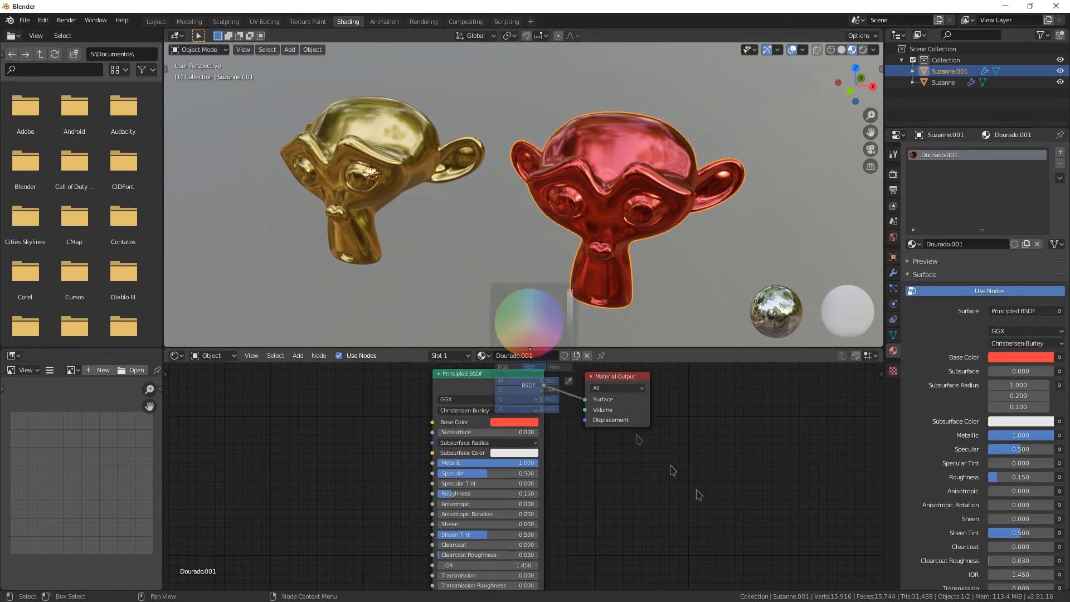
pyautogui.click(722, 524)
pyautogui.moveTo(719, 240)
pyautogui.mouseDown(button='middle')
pyautogui.moveTo(724, 217)
pyautogui.moveTo(723, 258)
pyautogui.mouseUp(button='middle')
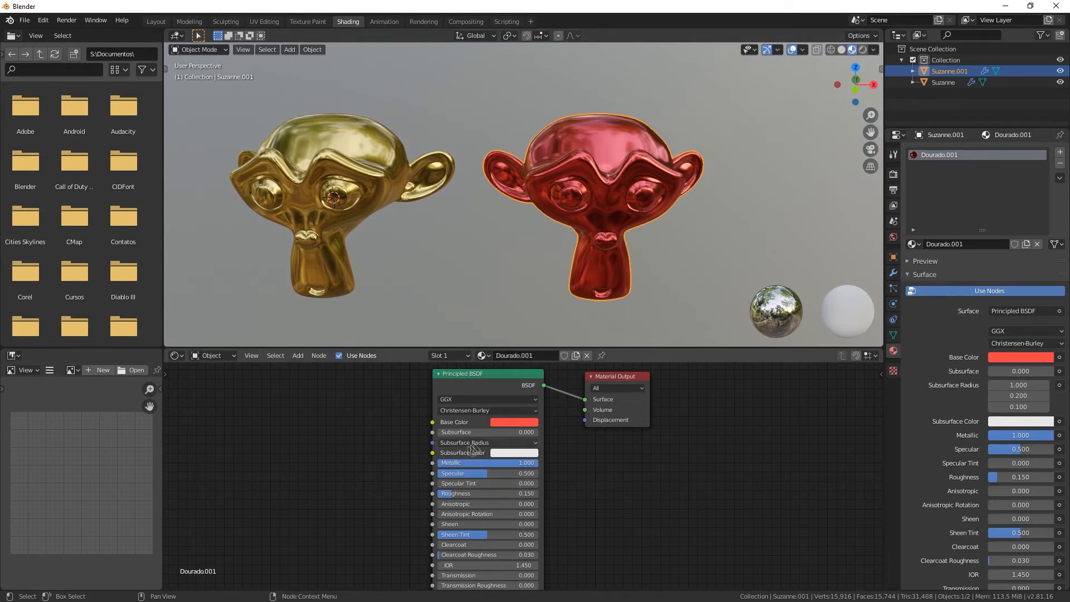
# Set the copied material's Metallic to 0.000 and its Base Color to blue with hue 0.603 and saturation 0.811
pyautogui.moveTo(521, 466); pyautogui.dragTo(415, 467)
pyautogui.moveTo(504, 312); pyautogui.dragTo(518, 341, button='middle')
pyautogui.click(514, 421)
pyautogui.moveTo(552, 335); pyautogui.dragTo(543, 300)
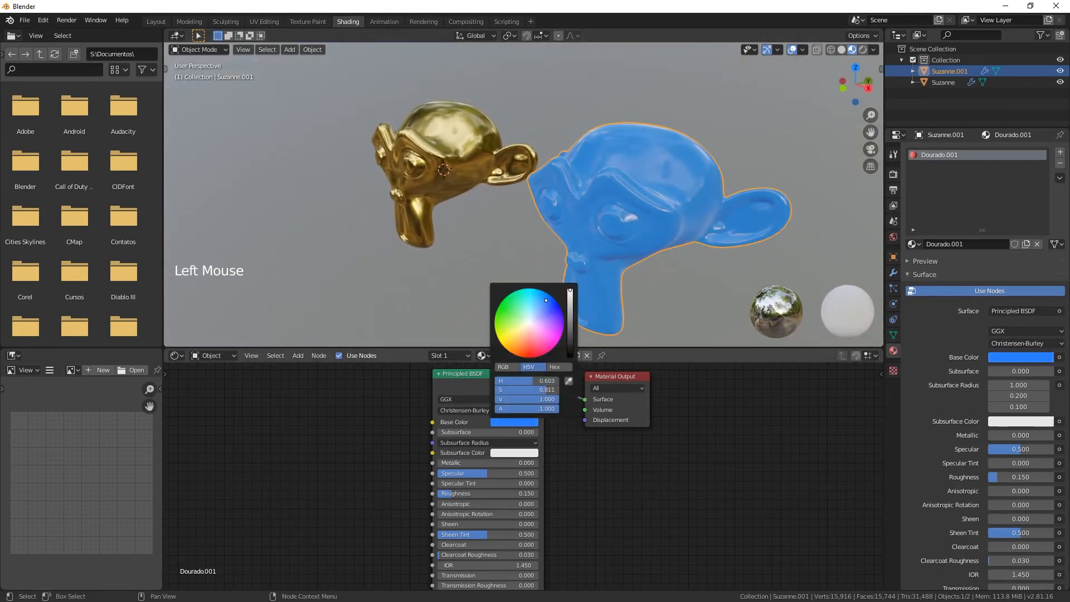
pyautogui.click(618, 459)
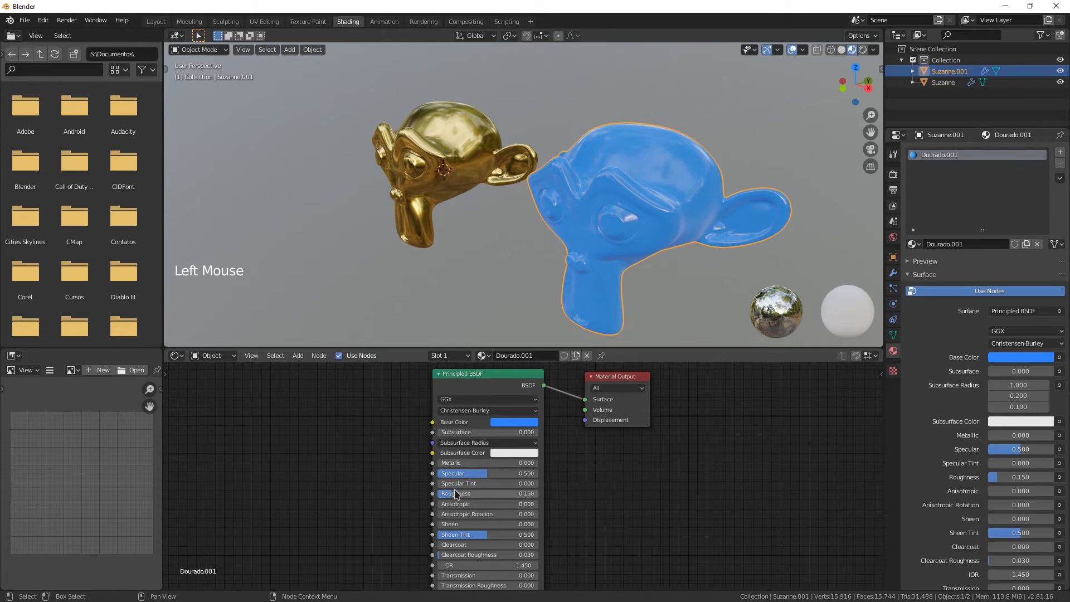
# Set the blue material's Roughness to 0.323 and rename the material as Plástico azul
pyautogui.moveTo(457, 495); pyautogui.dragTo(448, 496)
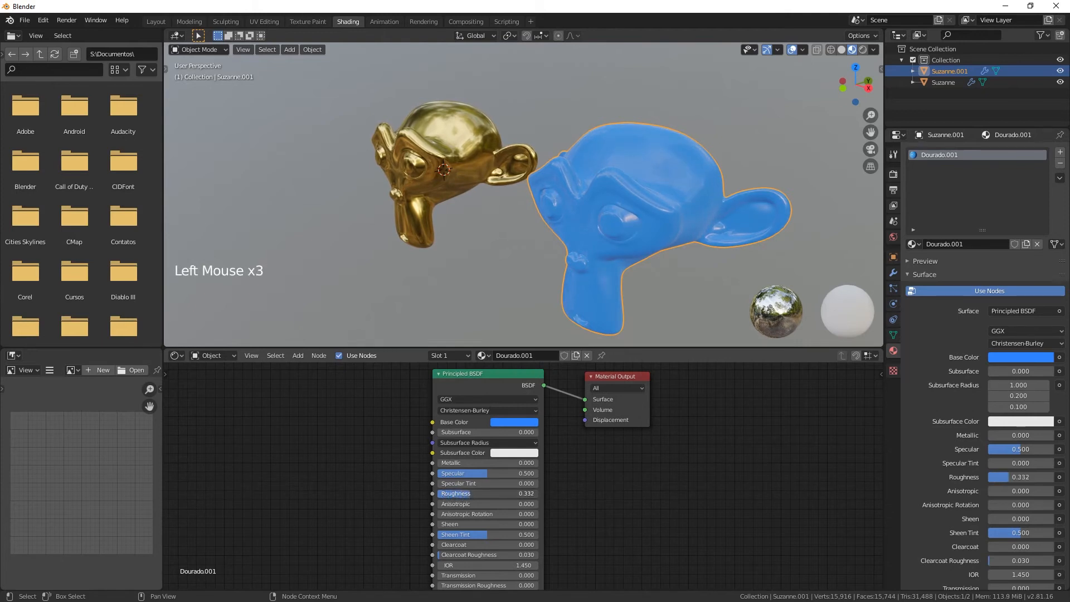
pyautogui.moveTo(675, 198); pyautogui.dragTo(580, 183, button='middle')
pyautogui.scroll(-2, 676, 184)
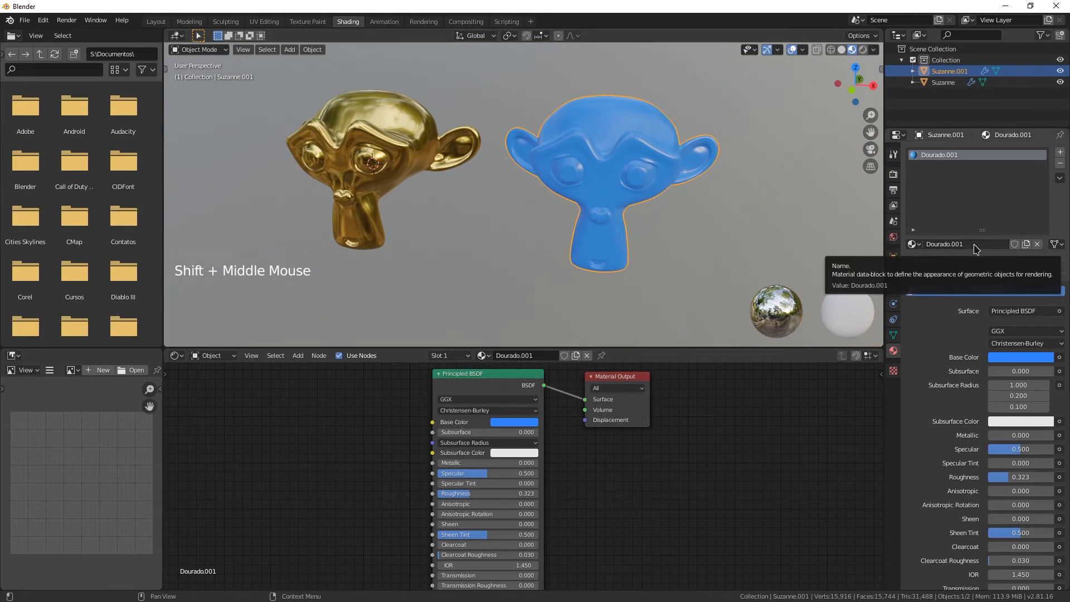
pyautogui.click(973, 244)
pyautogui.write('Pl')
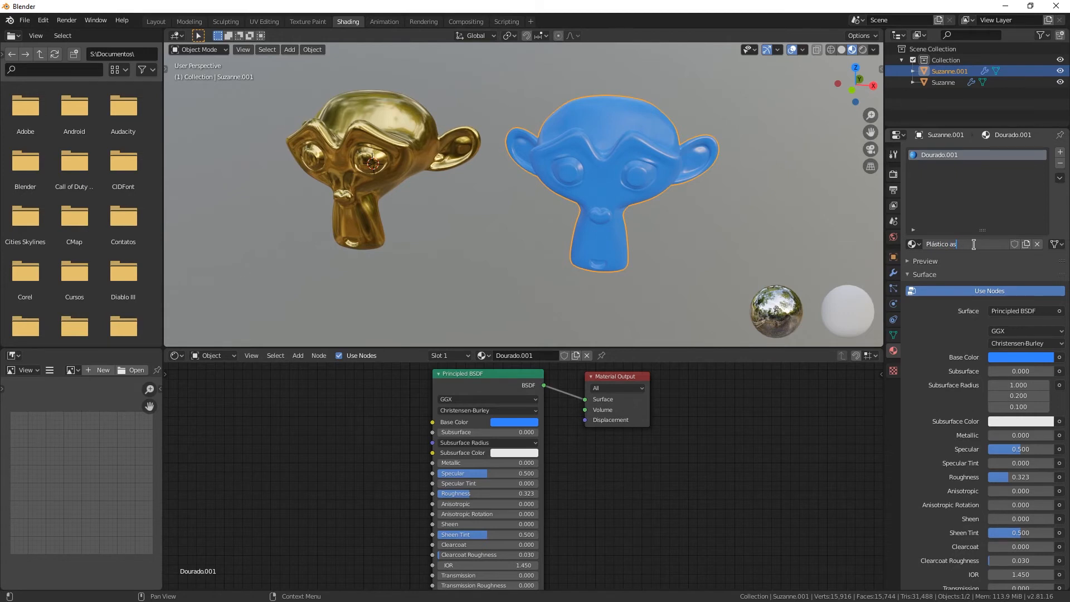
pyautogui.write('ástico azul')
pyautogui.press('Return')
# Select the gold monkey and the blue monkey in turn to compare their assigned materials
pyautogui.moveTo(604, 186); pyautogui.dragTo(559, 174, button='middle')
pyautogui.click(386, 156)
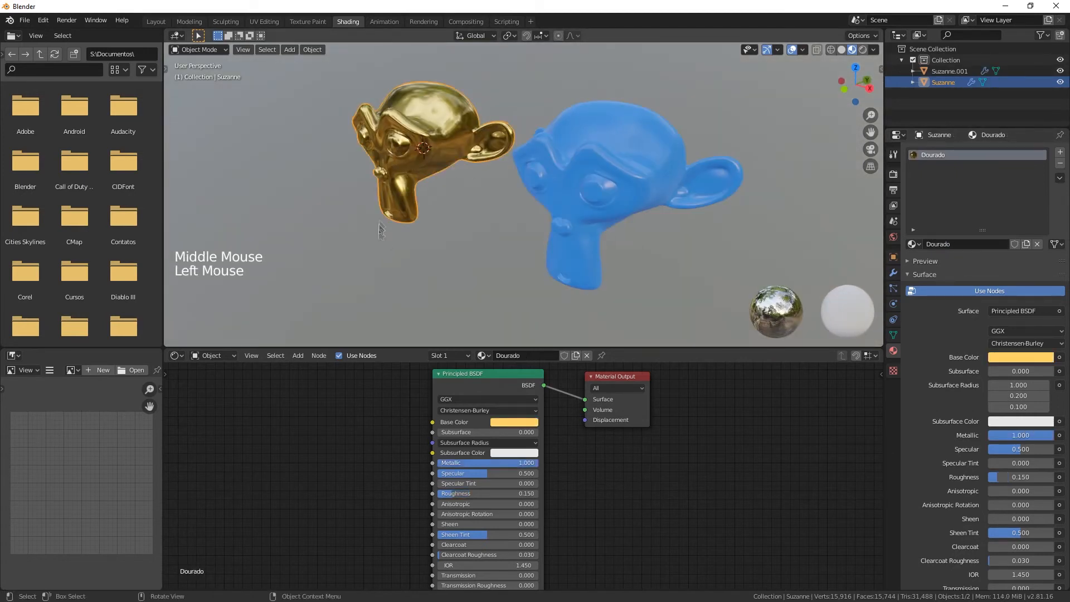
pyautogui.click(615, 166)
pyautogui.moveTo(582, 228); pyautogui.dragTo(886, 271, button='middle')
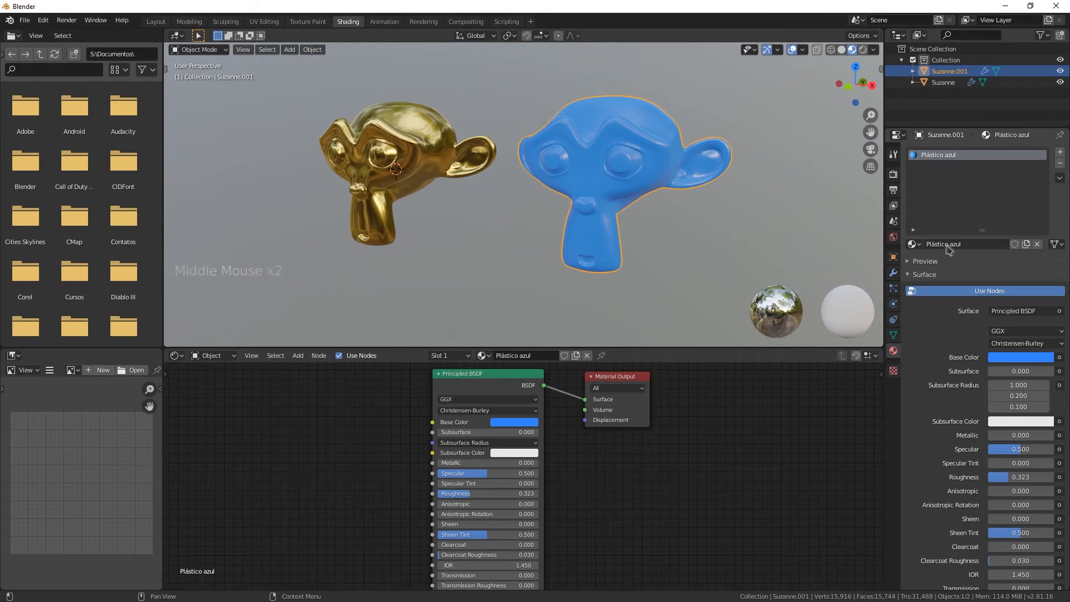
# Try the Dourado material on the blue monkey, and switch it back to Plástico azul
pyautogui.click(913, 244)
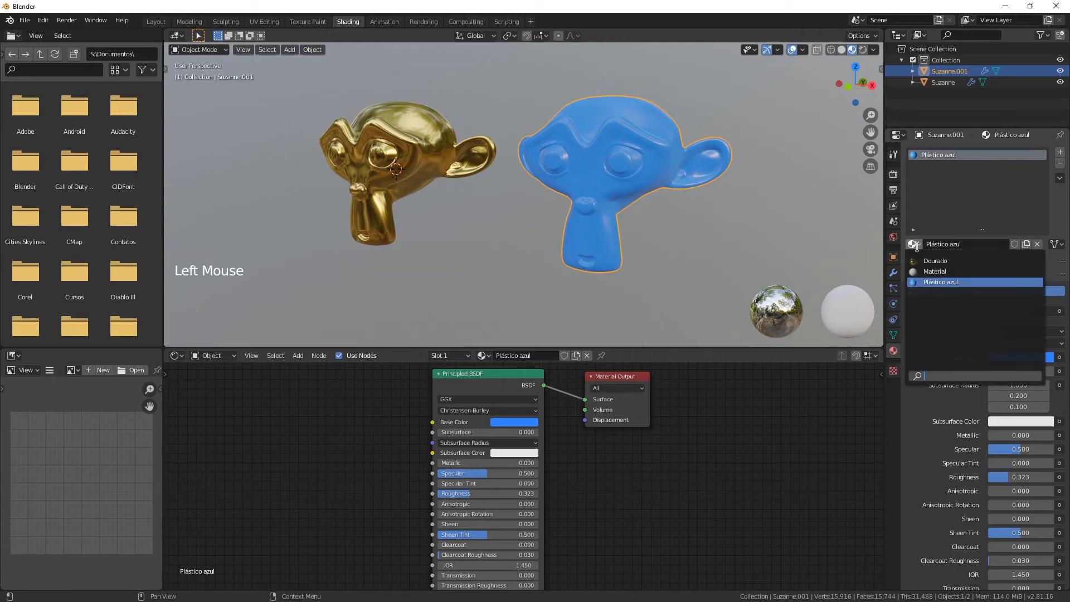
pyautogui.click(955, 262)
pyautogui.moveTo(617, 181); pyautogui.dragTo(641, 188, button='middle')
pyautogui.click(914, 245)
pyautogui.click(954, 282)
pyautogui.moveTo(596, 217)
pyautogui.mouseDown(button='middle')
pyautogui.moveTo(675, 251)
pyautogui.moveTo(525, 200)
pyautogui.moveTo(610, 204)
pyautogui.mouseUp(button='middle')
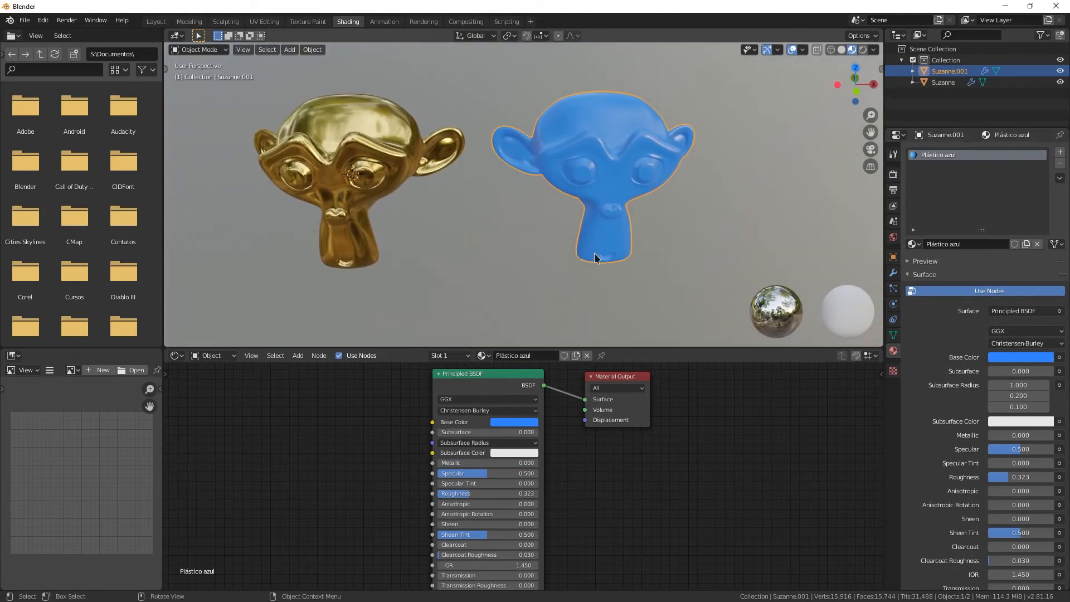
pyautogui.scroll(-2, 595, 257)
pyautogui.keyDown('shift'); pyautogui.moveTo(595, 255); pyautogui.dragTo(401, 269, button='middle'); pyautogui.keyUp('shift')
pyautogui.keyDown('shift'); pyautogui.moveTo(509, 216); pyautogui.dragTo(468, 201, button='middle'); pyautogui.keyUp('shift')
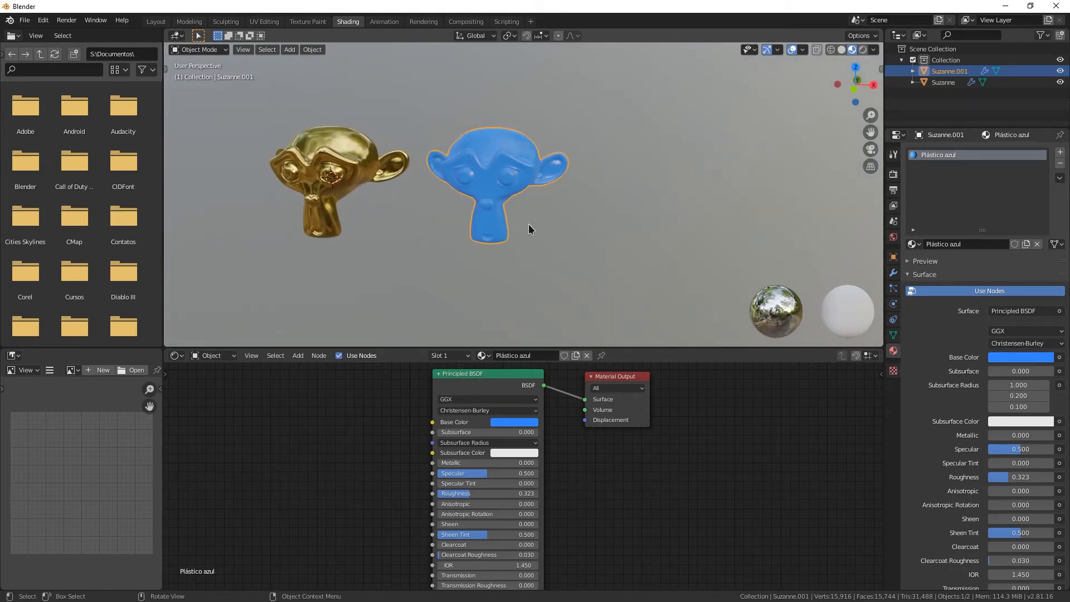
pyautogui.keyDown('shift'); pyautogui.moveTo(528, 229); pyautogui.dragTo(563, 232, button='middle'); pyautogui.keyUp('shift')
pyautogui.moveTo(563, 232); pyautogui.dragTo(513, 207, button='middle')
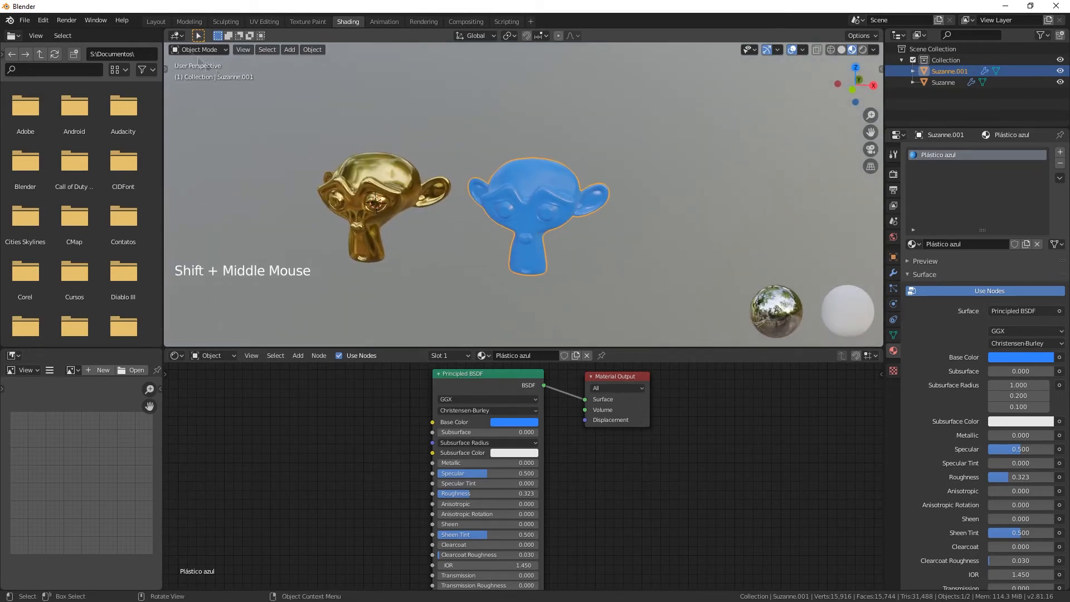
pyautogui.click(151, 23)
pyautogui.moveTo(498, 305); pyautogui.dragTo(341, 27, button='middle')
pyautogui.click(347, 22)
pyautogui.moveTo(479, 239); pyautogui.dragTo(494, 239, button='middle')
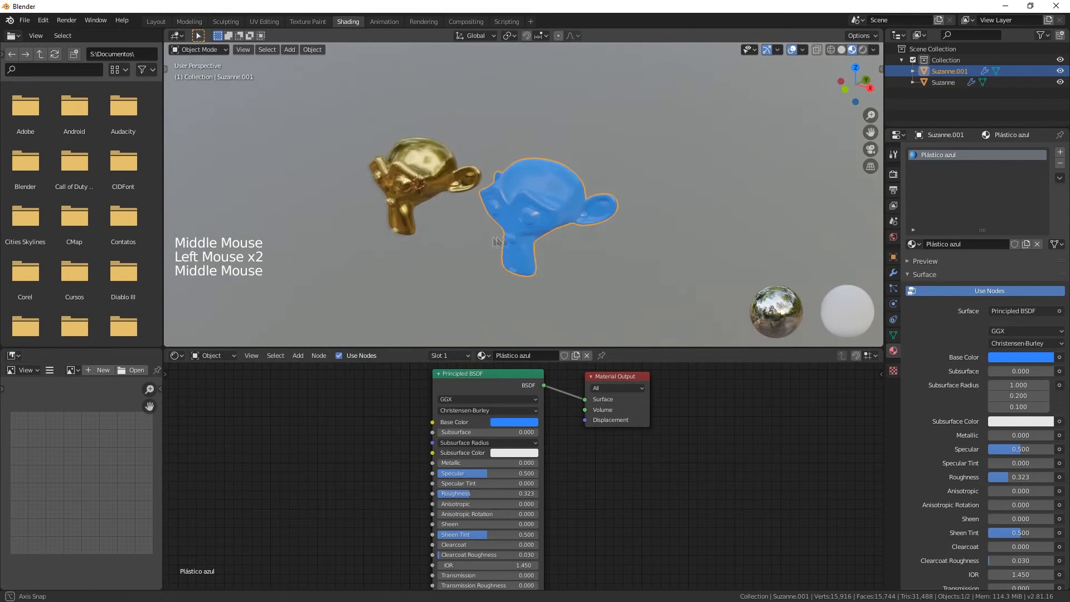
pyautogui.hotkey('shift', 'd')
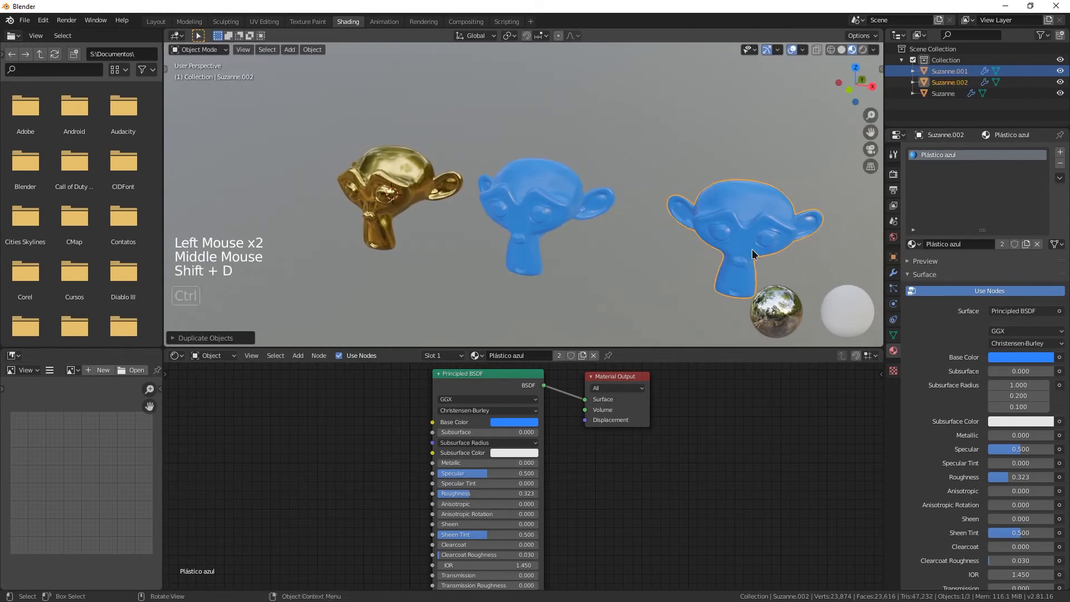
pyautogui.hotkey('ctrl', 'z')
# In the Layout workspace, duplicate the blue-plastic monkey and place the copy farther along the X axis beside it
pyautogui.click(156, 22)
pyautogui.moveTo(434, 279)
pyautogui.mouseDown(button='middle')
pyautogui.moveTo(549, 323)
pyautogui.moveTo(437, 326)
pyautogui.mouseUp(button='middle')
pyautogui.hotkey('shift', 'd')
pyautogui.press('x')
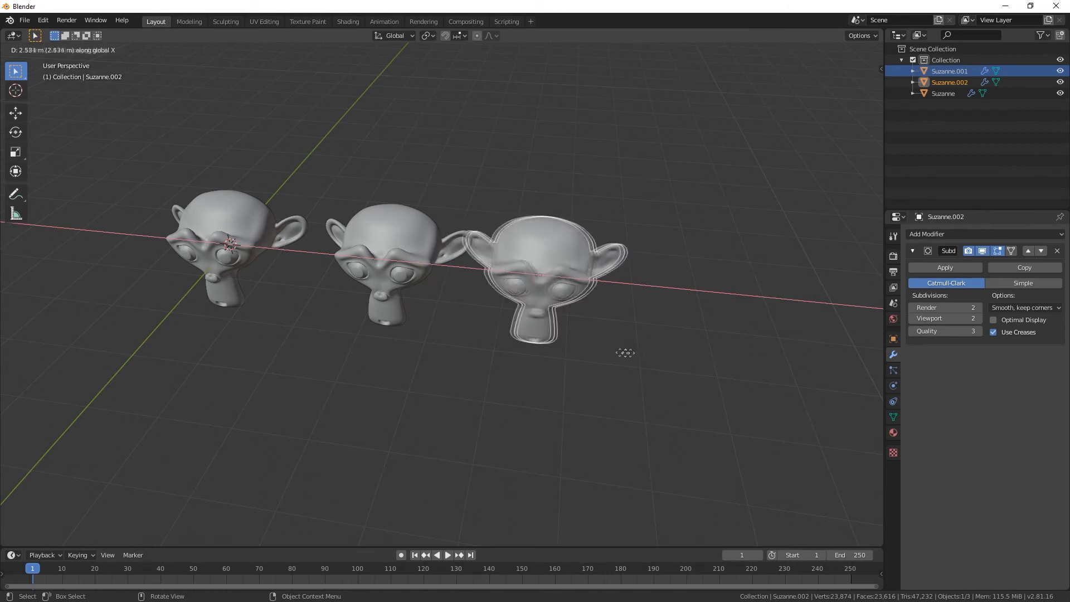
pyautogui.click(656, 376)
pyautogui.moveTo(658, 366)
pyautogui.mouseDown(button='middle')
pyautogui.moveTo(680, 308)
pyautogui.moveTo(657, 335)
pyautogui.moveTo(439, 326)
pyautogui.moveTo(585, 301)
pyautogui.moveTo(621, 305)
pyautogui.moveTo(563, 327)
pyautogui.moveTo(468, 267)
pyautogui.moveTo(557, 323)
pyautogui.mouseUp(button='middle')
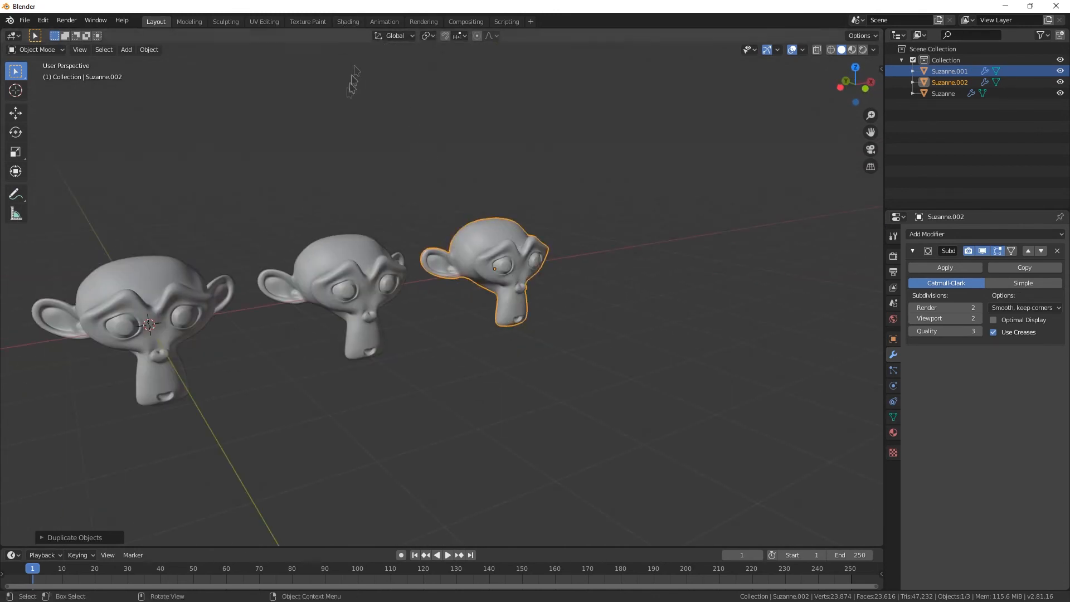
# Open the third monkey head's mesh for editing in the Modeling workspace, with its face in close view
pyautogui.click(191, 23)
pyautogui.moveTo(557, 345); pyautogui.dragTo(510, 337, button='middle')
pyautogui.scroll(5, 584, 339)
pyautogui.scroll(2, 599, 345)
pyautogui.scroll(2, 608, 349)
pyautogui.scroll(2, 484, 351)
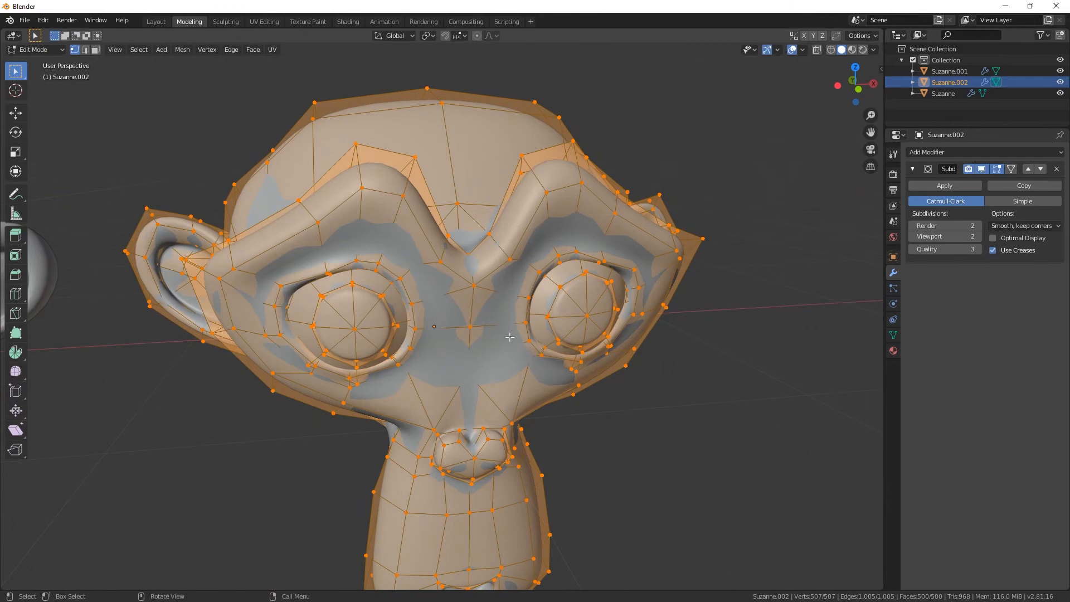
# Display the third monkey's mesh in wireframe and deselect all of its geometry
pyautogui.click(831, 50)
pyautogui.moveTo(462, 300); pyautogui.dragTo(425, 281, button='middle')
pyautogui.hotkey('alt', 'a')
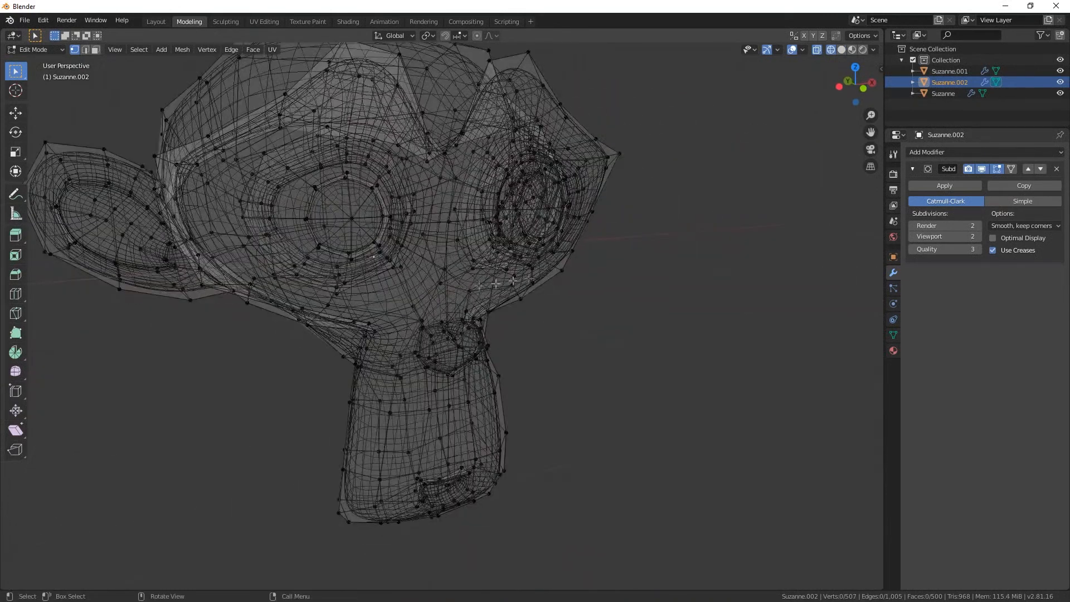
pyautogui.scroll(-4, 425, 280)
pyautogui.scroll(2, 425, 281)
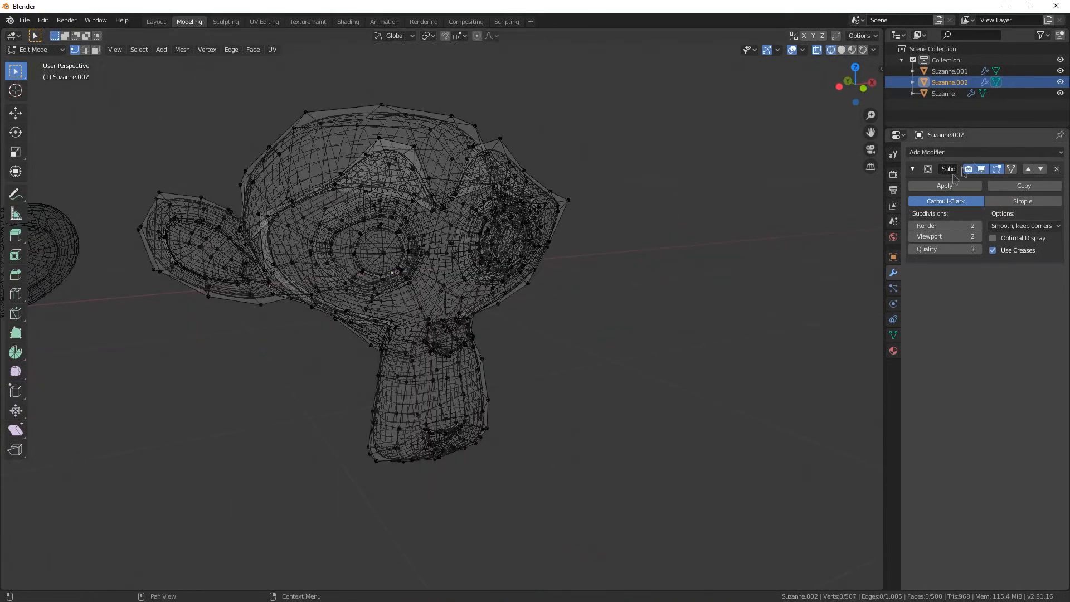
pyautogui.moveTo(449, 239); pyautogui.dragTo(418, 220, button='middle')
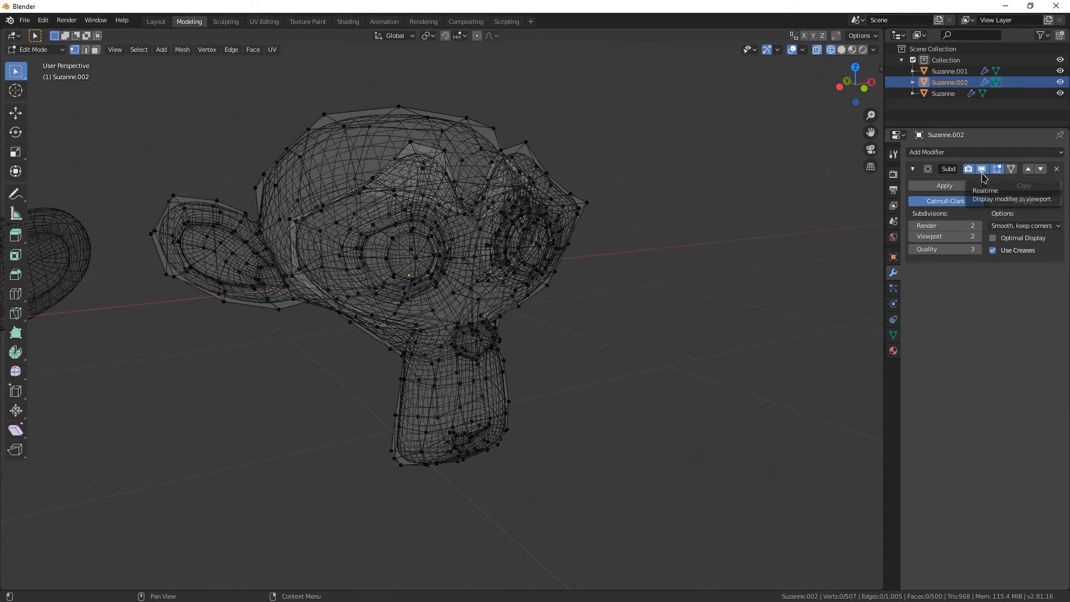
# Turn off the Subdivision modifier's viewport display on the third monkey and return to solid shading
pyautogui.click(981, 170)
pyautogui.moveTo(390, 262); pyautogui.dragTo(534, 275, button='middle')
pyautogui.scroll(1, 392, 390)
pyautogui.keyDown('shift'); pyautogui.moveTo(392, 391); pyautogui.dragTo(452, 334, button='middle'); pyautogui.keyUp('shift')
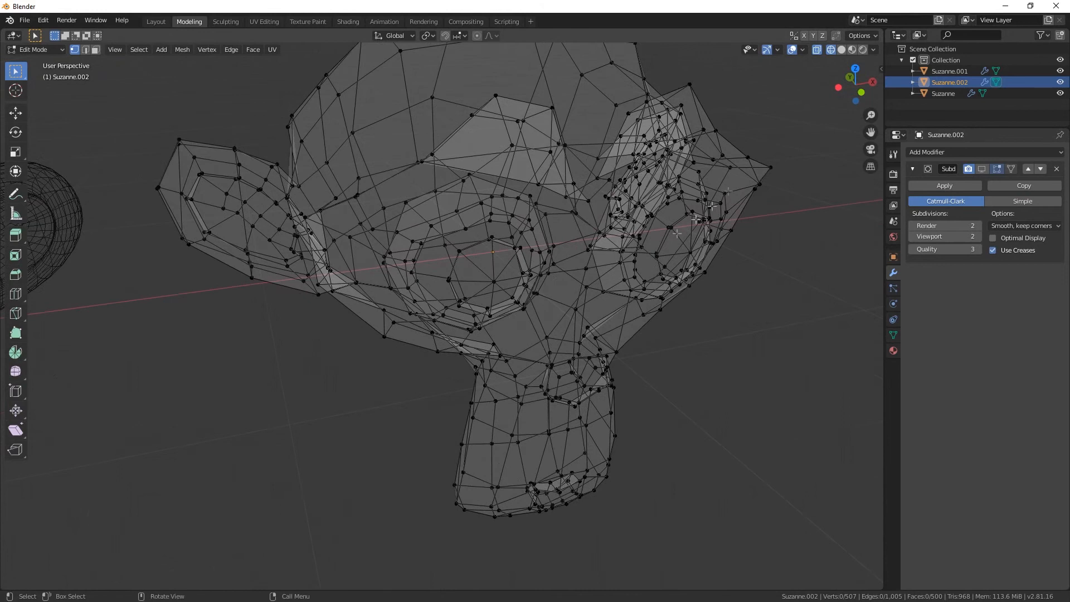
pyautogui.click(842, 52)
pyautogui.moveTo(537, 281); pyautogui.dragTo(450, 289, button='middle')
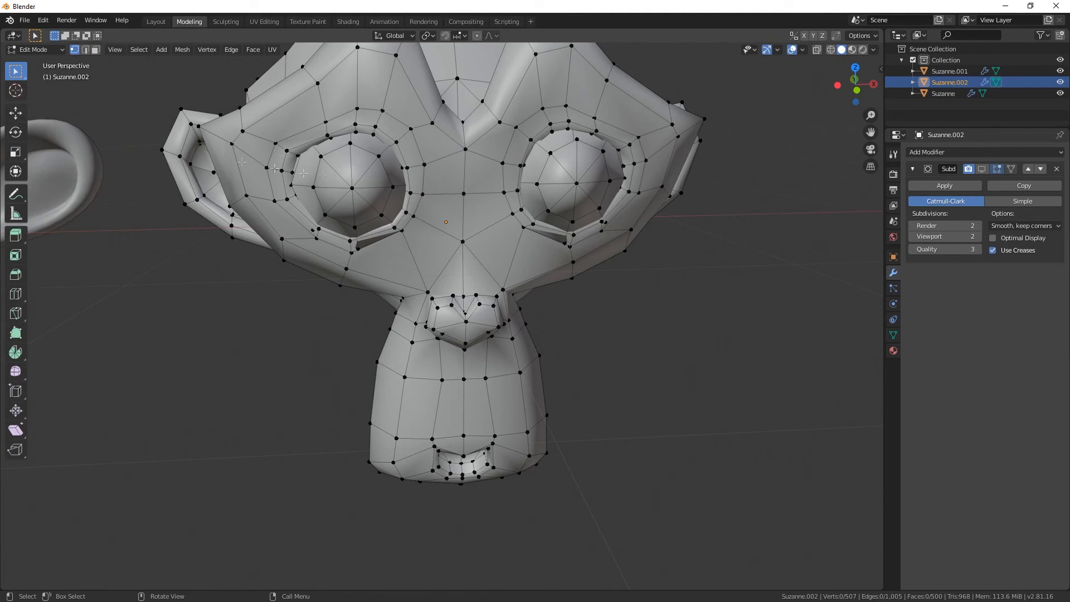
# Switch to face selection and pick individual triangular faces on the monkey's right eyeball
pyautogui.click(95, 50)
pyautogui.click(362, 158)
pyautogui.click(338, 162)
pyautogui.click(323, 176)
pyautogui.click(347, 203)
pyautogui.click(359, 204)
pyautogui.click(379, 181)
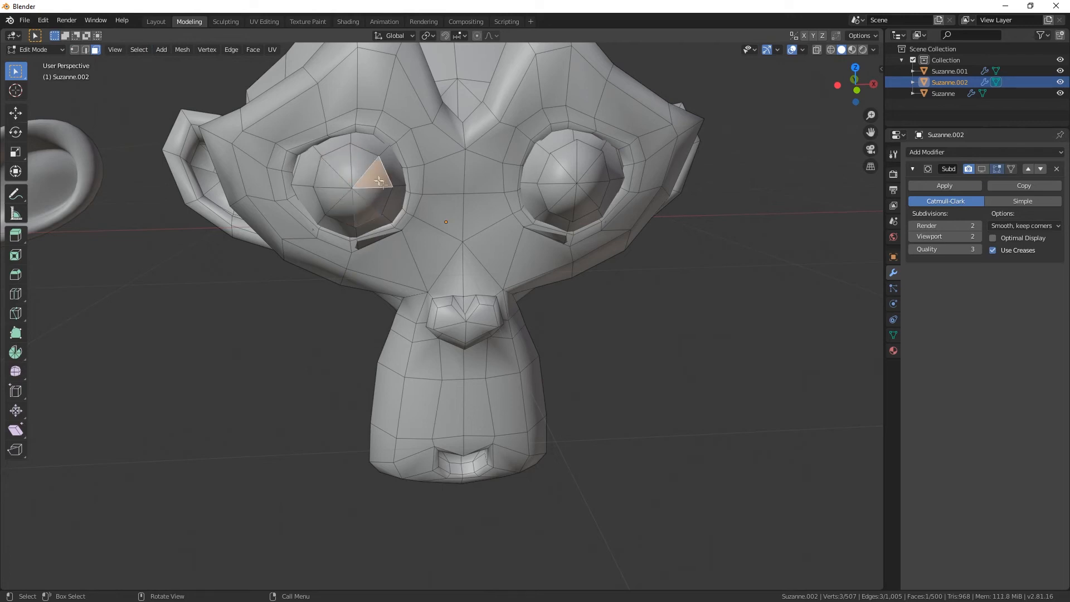
# Circle-select the front and lower faces of the monkey's right eyeball, adding them to the selection
pyautogui.press('c')
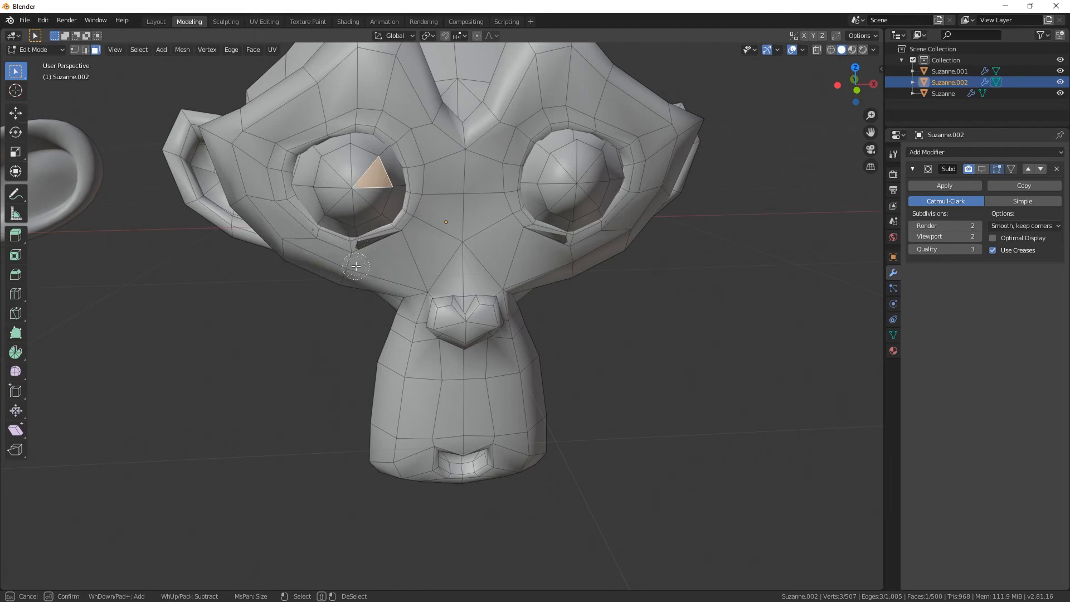
pyautogui.moveTo(349, 185); pyautogui.dragTo(349, 166)
pyautogui.rightClick(327, 172)
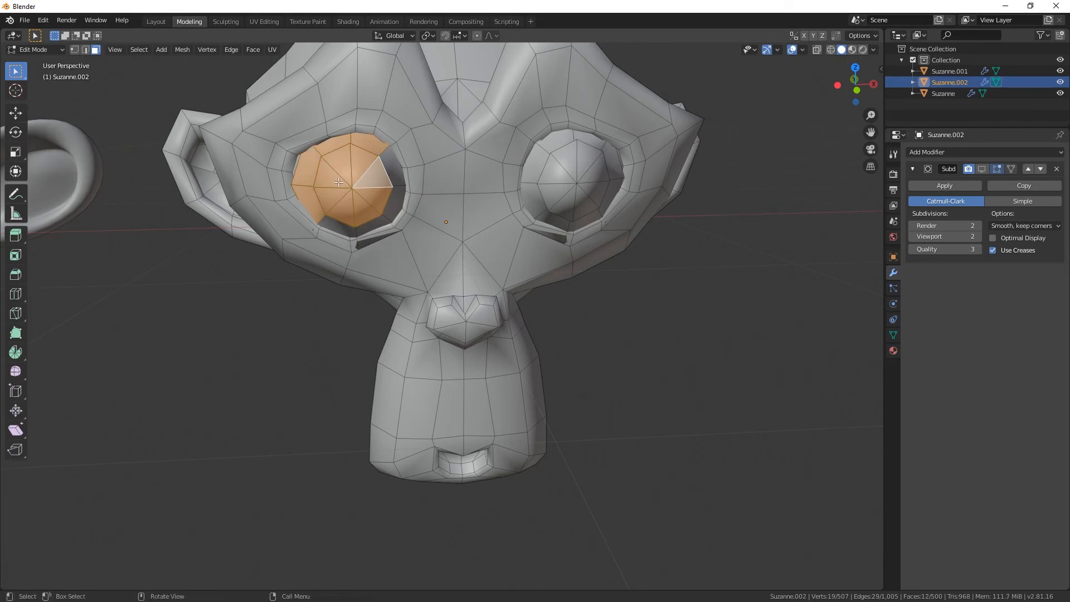
pyautogui.moveTo(327, 172); pyautogui.dragTo(361, 185, button='middle')
pyautogui.press('c')
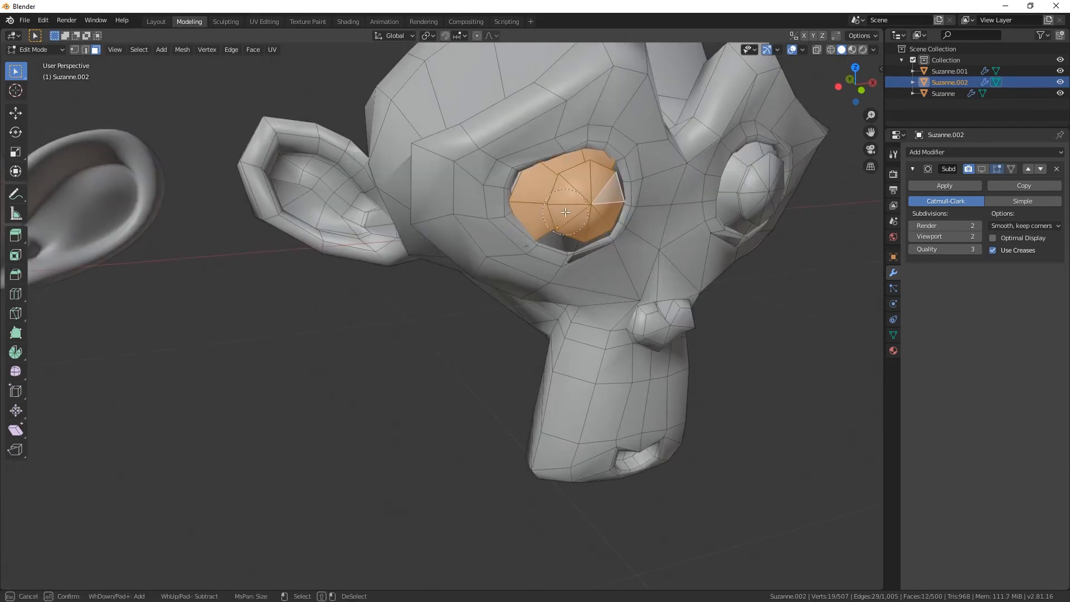
pyautogui.moveTo(591, 208); pyautogui.dragTo(594, 218)
pyautogui.rightClick(595, 217)
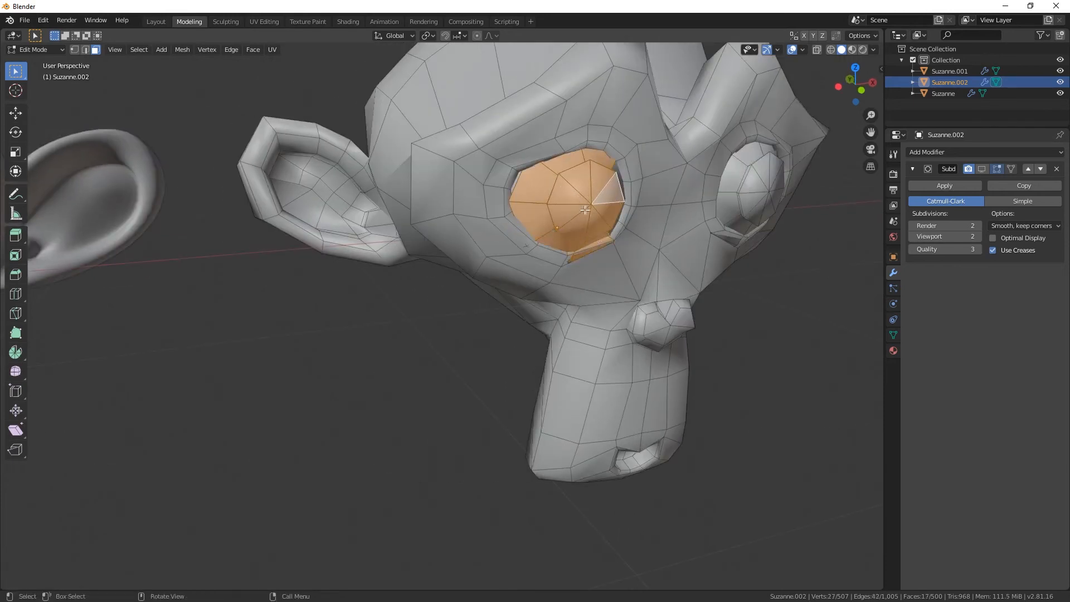
# Add the right eyeball's faces on the side nearest the nose to the selection with Circle Select
pyautogui.moveTo(595, 216); pyautogui.dragTo(518, 207, button='middle')
pyautogui.keyDown('shift'); pyautogui.moveTo(357, 195); pyautogui.dragTo(447, 265, button='middle'); pyautogui.keyUp('shift')
pyautogui.scroll(2, 448, 266)
pyautogui.press('c')
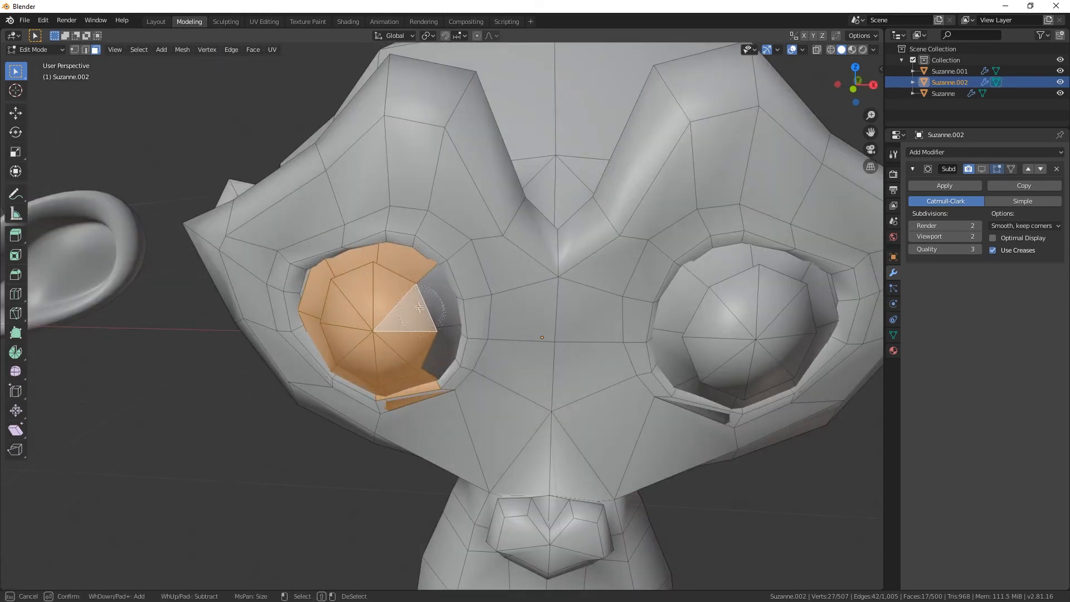
pyautogui.moveTo(437, 306); pyautogui.dragTo(423, 337)
pyautogui.rightClick(416, 352)
# View the right eye from the side of the head and circle-select its faces still missing from the selection
pyautogui.moveTo(341, 327)
pyautogui.mouseDown(button='middle')
pyautogui.moveTo(432, 329)
pyautogui.moveTo(223, 240)
pyautogui.mouseUp(button='middle')
pyautogui.moveTo(223, 240)
pyautogui.mouseDown(button='middle')
pyautogui.moveTo(180, 167)
pyautogui.moveTo(181, 256)
pyautogui.moveTo(637, 339)
pyautogui.mouseUp(button='middle')
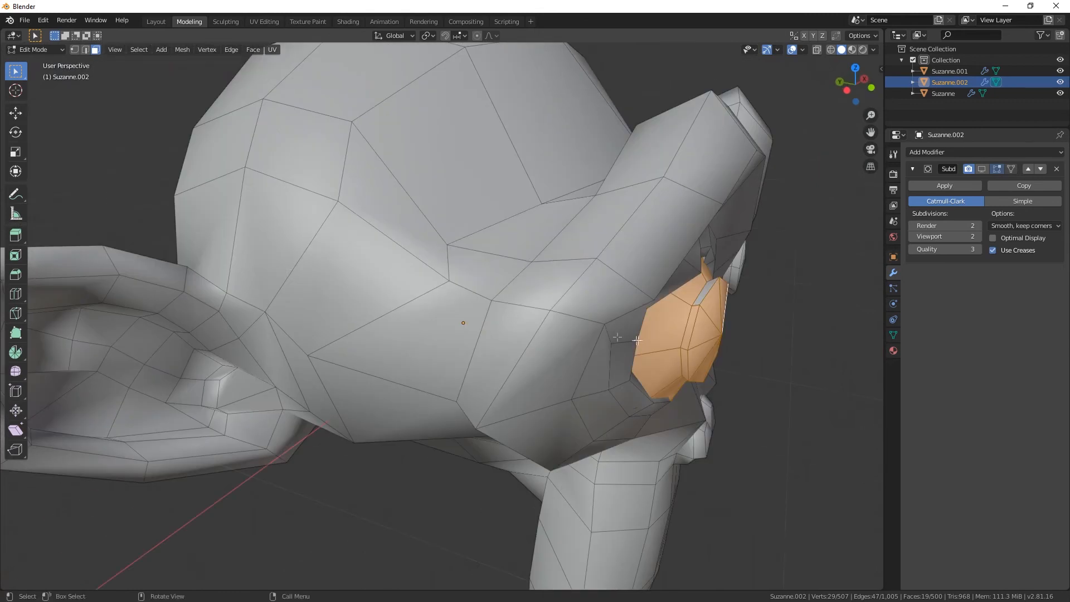
pyautogui.press('c')
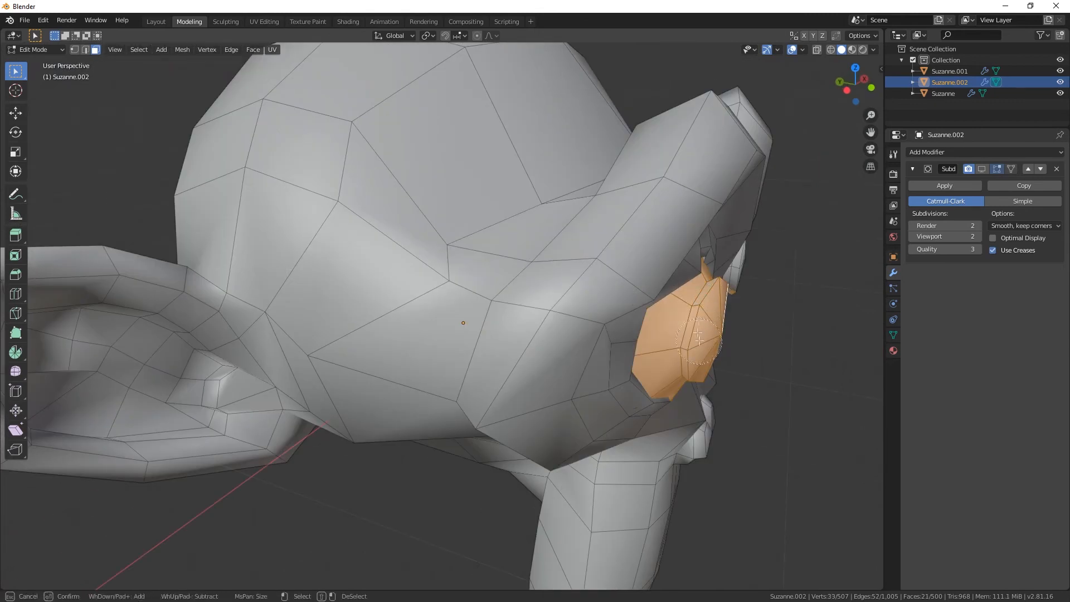
pyautogui.rightClick(710, 331)
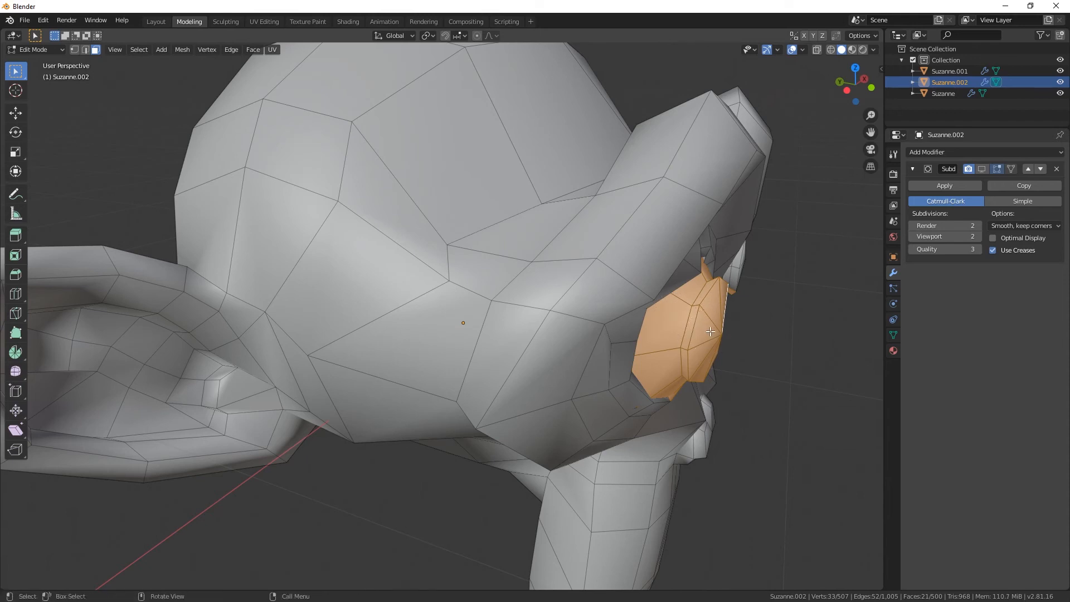
# Deselect the thin rim face under the monkey's right eyeball with Circle Select and reselect the eyeball's lower faces
pyautogui.press('KP_1')
pyautogui.press('KP_Decimal')
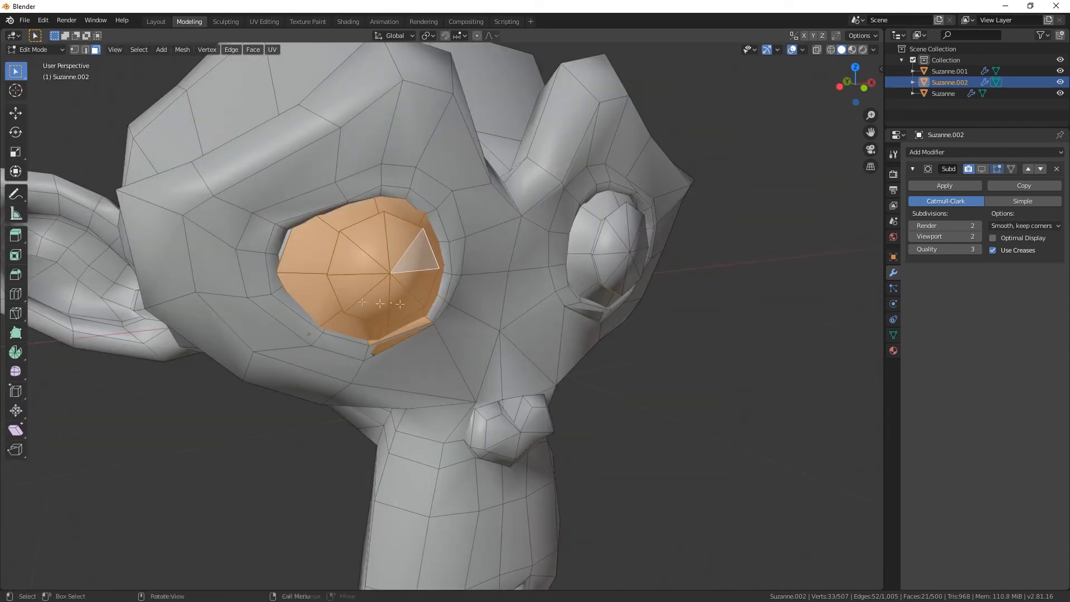
pyautogui.moveTo(380, 303); pyautogui.dragTo(447, 296, button='middle')
pyautogui.scroll(4, 458, 305)
pyautogui.keyDown('shift'); pyautogui.moveTo(691, 323); pyautogui.dragTo(560, 311, button='middle'); pyautogui.keyUp('shift')
pyautogui.press('c')
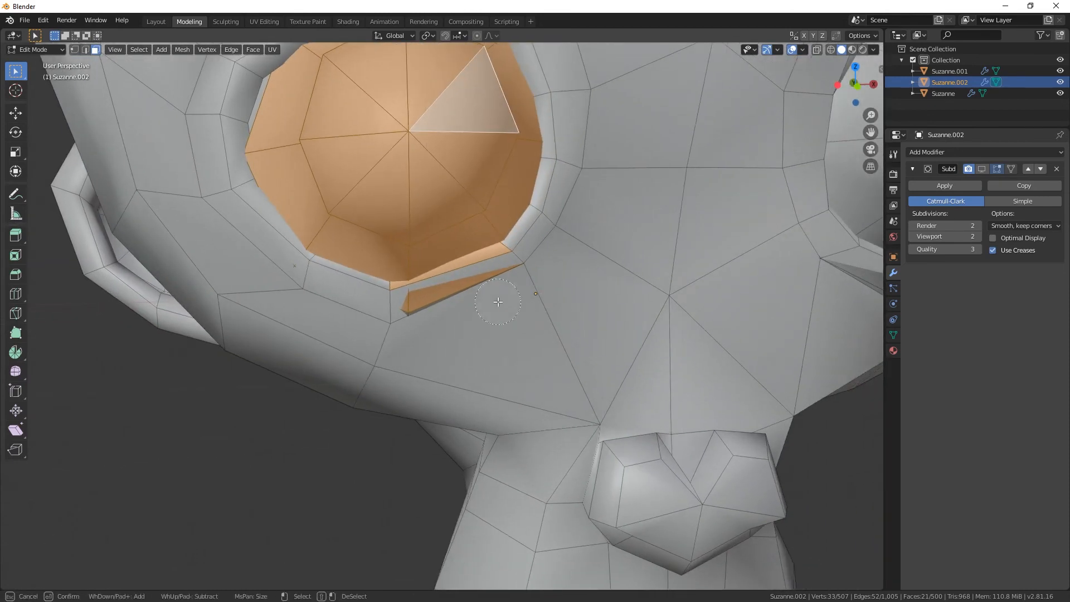
pyautogui.keyDown('shift'); pyautogui.moveTo(446, 305); pyautogui.dragTo(409, 311); pyautogui.keyUp('shift')
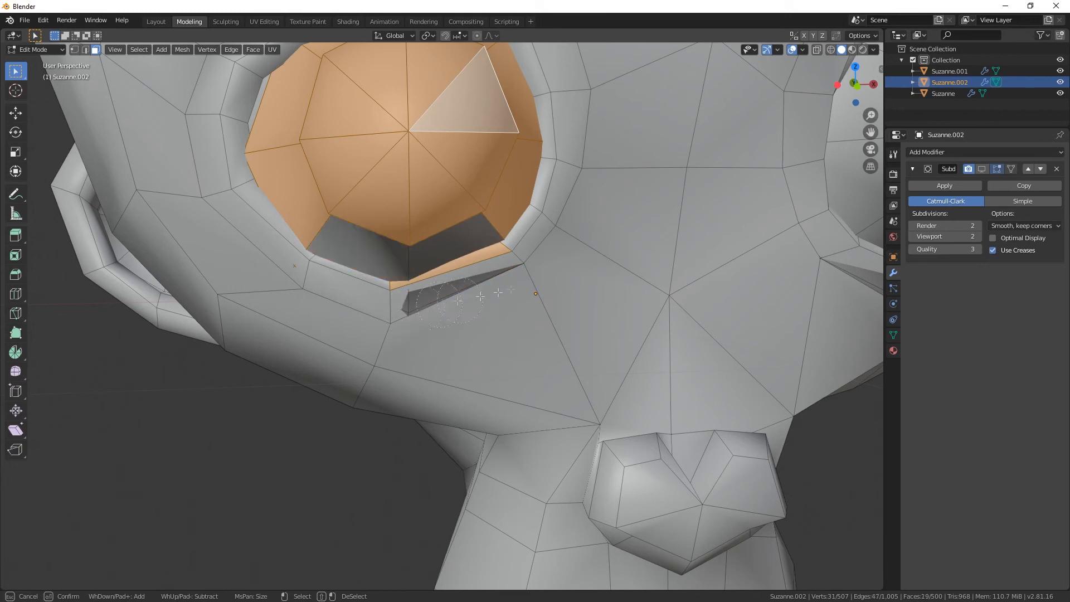
pyautogui.moveTo(523, 272)
pyautogui.keyDown('shift'); pyautogui.mouseDown()
pyautogui.moveTo(426, 262)
pyautogui.moveTo(349, 301)
pyautogui.mouseUp(); pyautogui.keyUp('shift')
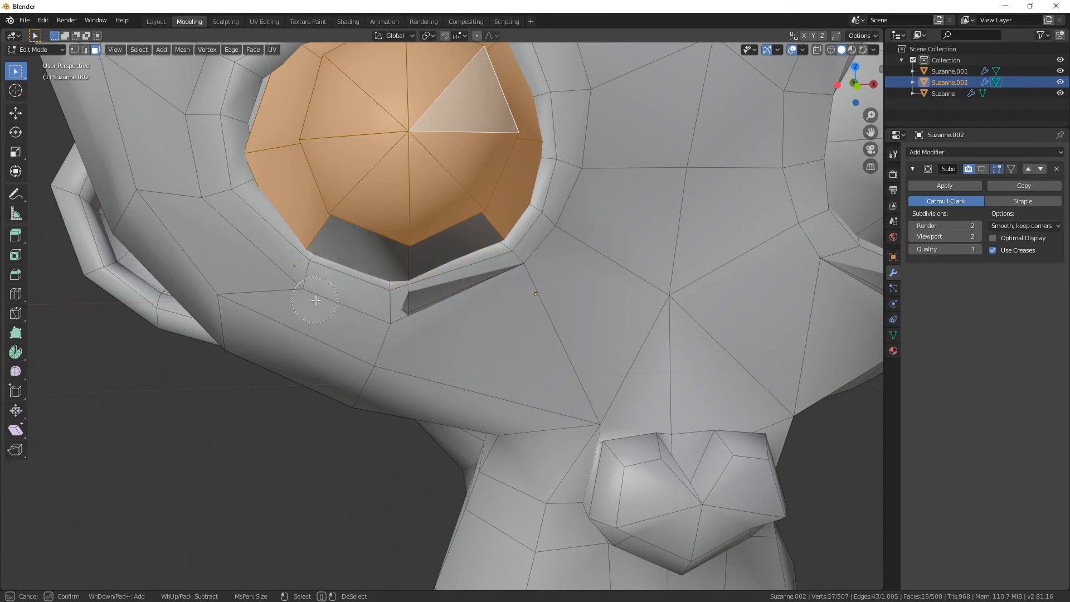
pyautogui.moveTo(375, 241); pyautogui.dragTo(441, 237)
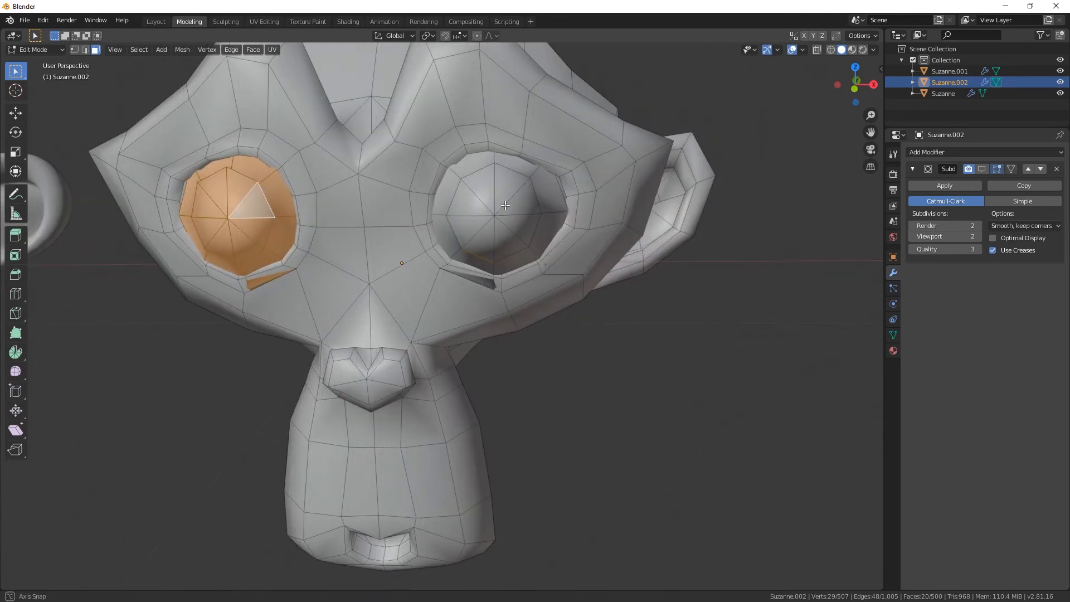
# Circle-select the faces of the monkey's left eyeball, adding them to the right eyeball's selection
pyautogui.press('c')
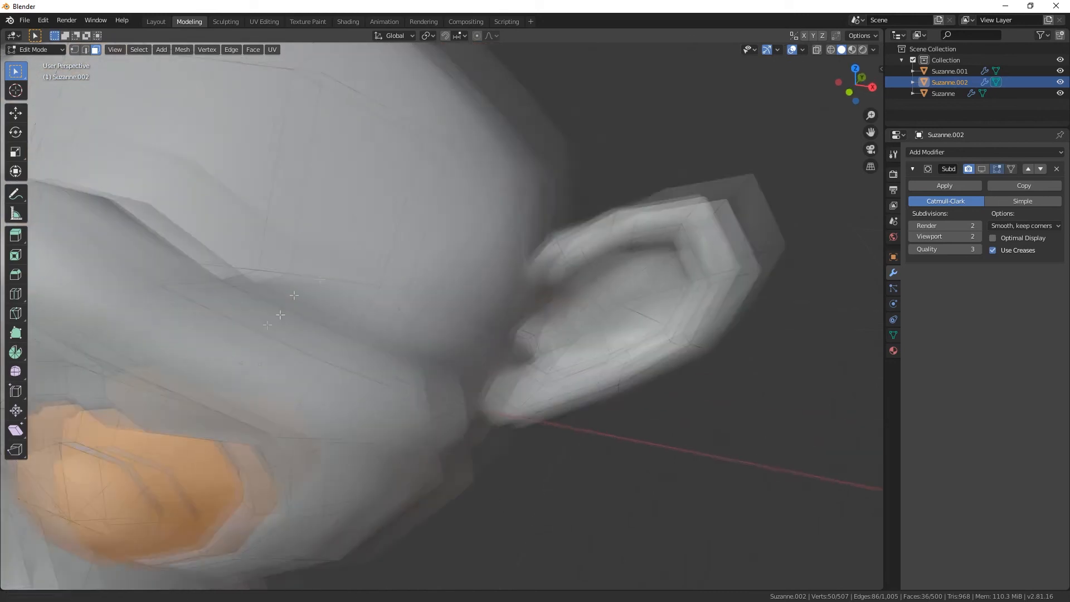
pyautogui.press('c')
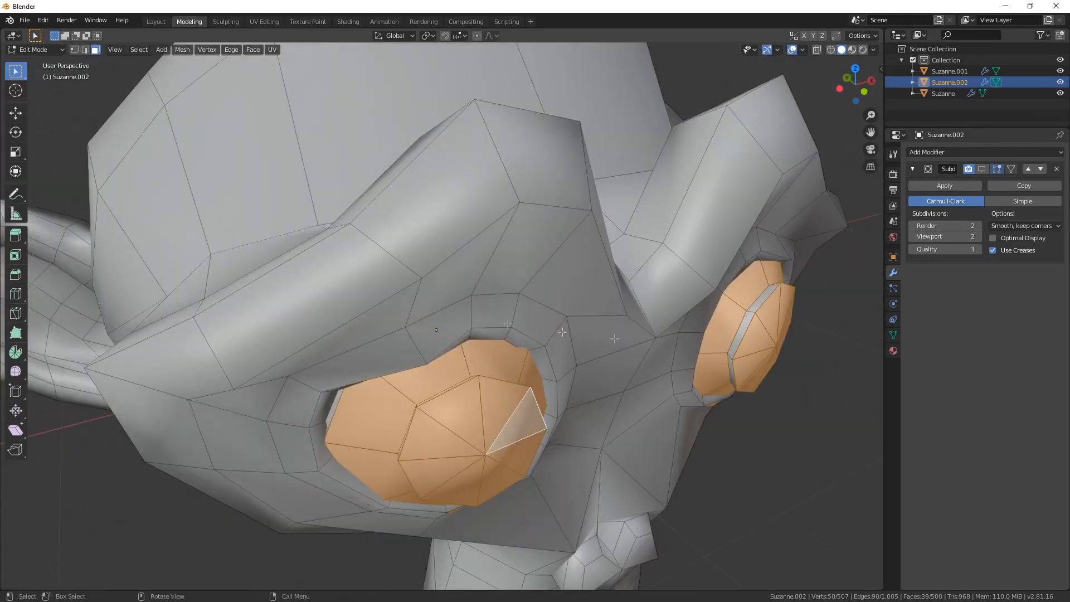
pyautogui.press('c')
pyautogui.moveTo(762, 313); pyautogui.dragTo(769, 368)
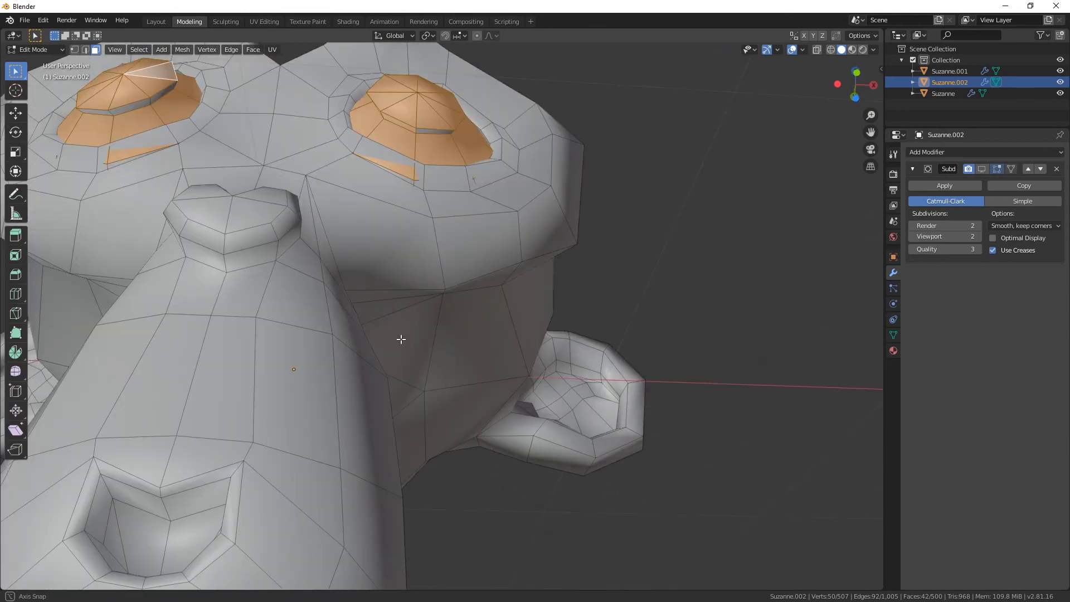
pyautogui.press('c')
pyautogui.moveTo(470, 142)
pyautogui.mouseDown()
pyautogui.moveTo(481, 83)
pyautogui.moveTo(498, 89)
pyautogui.mouseUp()
pyautogui.press('Escape')
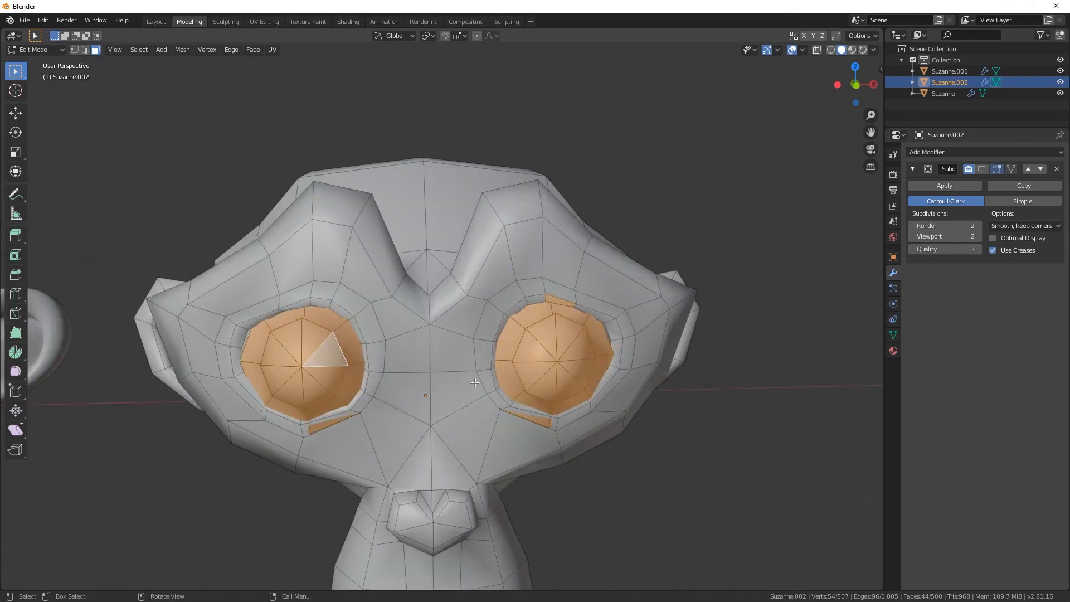
# Review the Orbit Around Selection option in the Navigation preferences and close the preferences
pyautogui.moveTo(479, 334); pyautogui.dragTo(545, 382, button='middle')
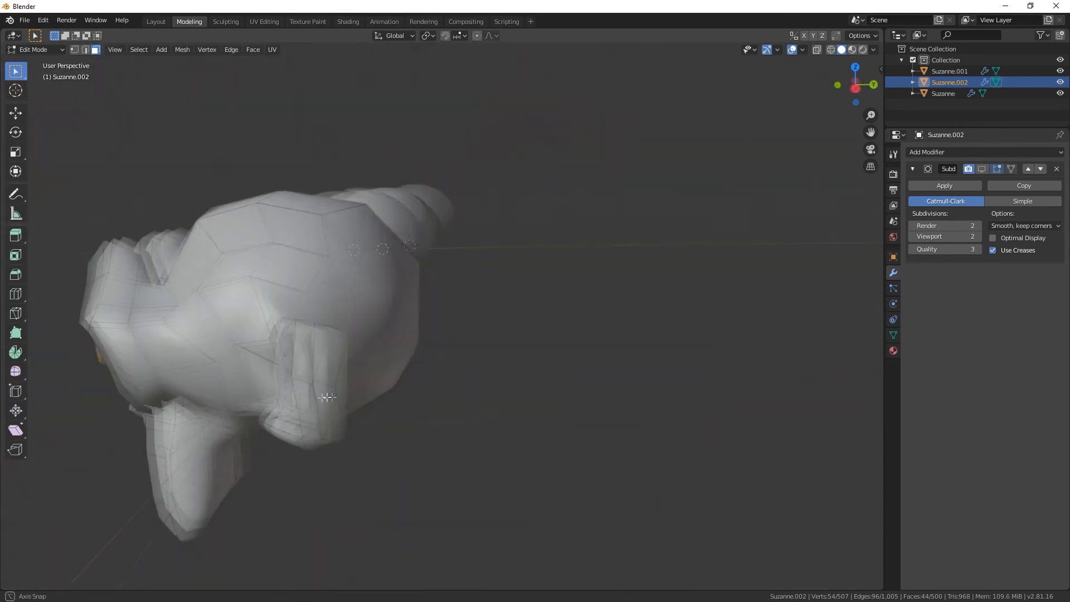
pyautogui.moveTo(538, 379); pyautogui.dragTo(529, 374, button='middle')
pyautogui.moveTo(194, 357); pyautogui.dragTo(248, 205, button='middle')
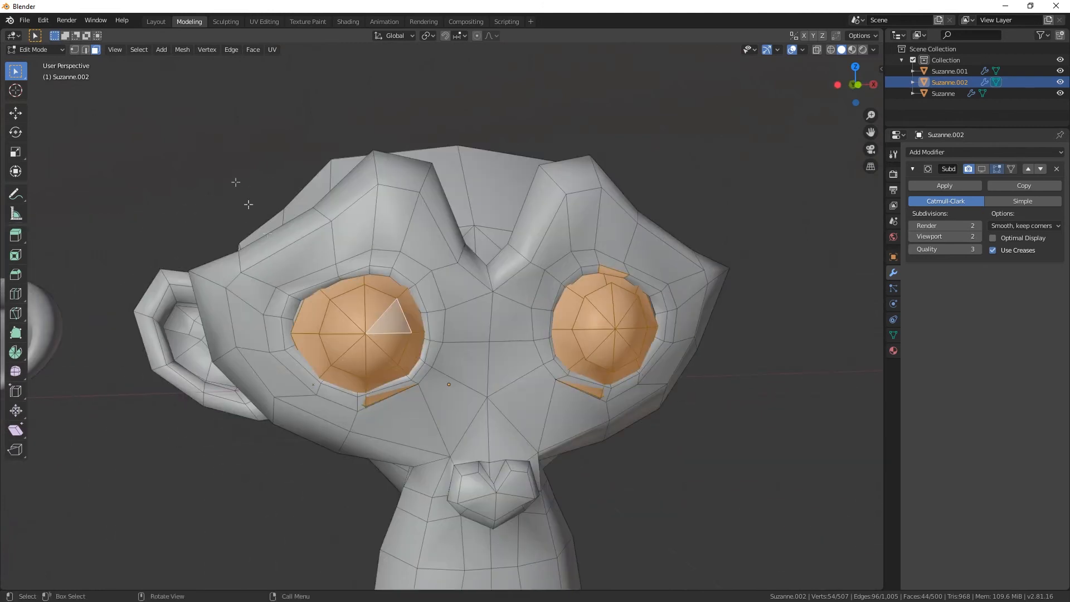
pyautogui.click(43, 22)
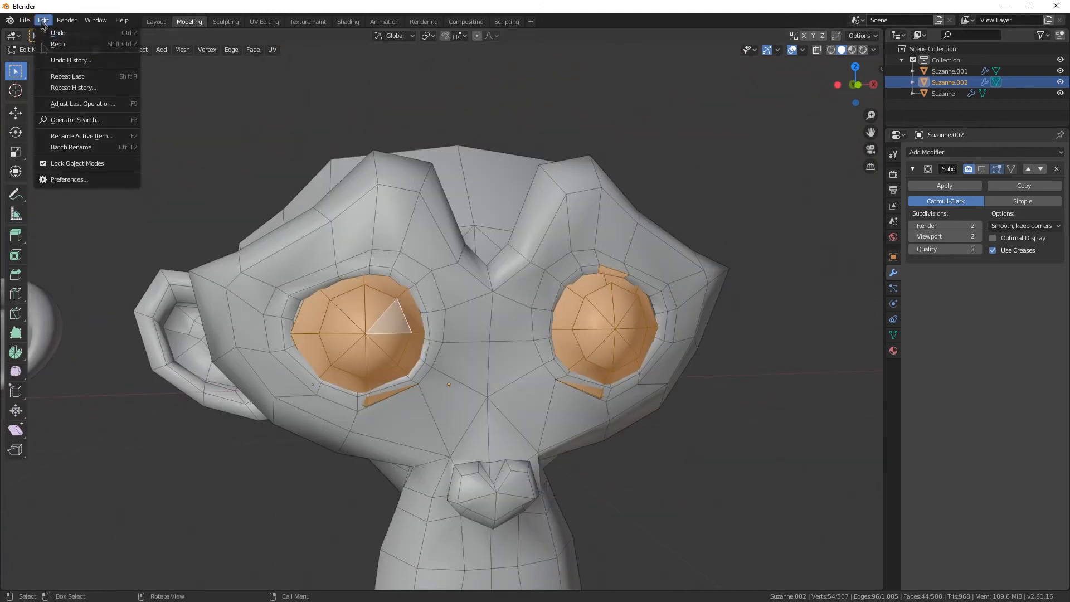
pyautogui.click(78, 184)
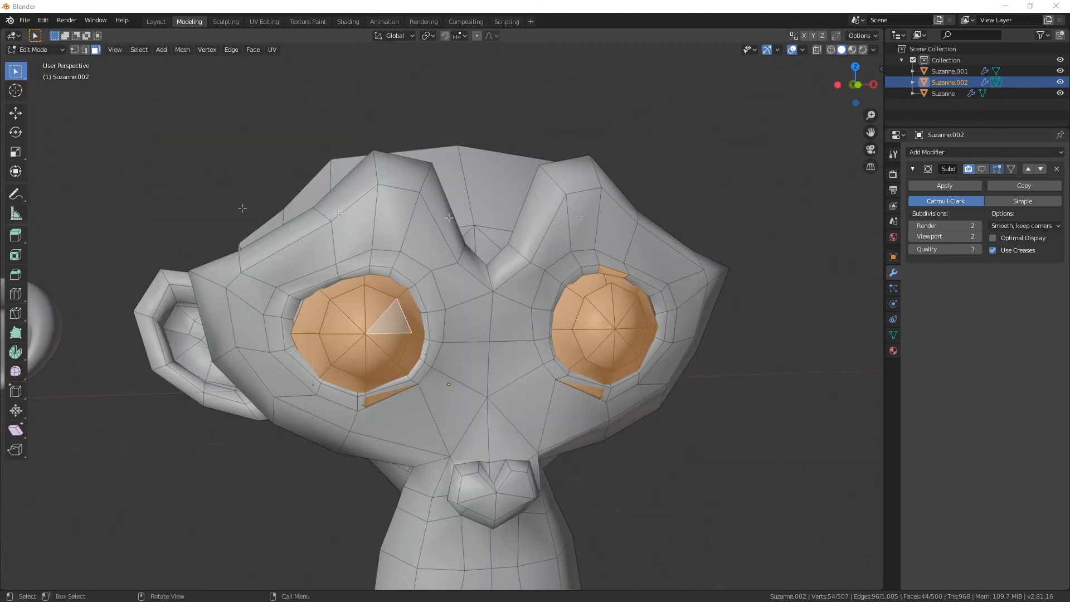
pyautogui.moveTo(616, 140); pyautogui.dragTo(745, 95)
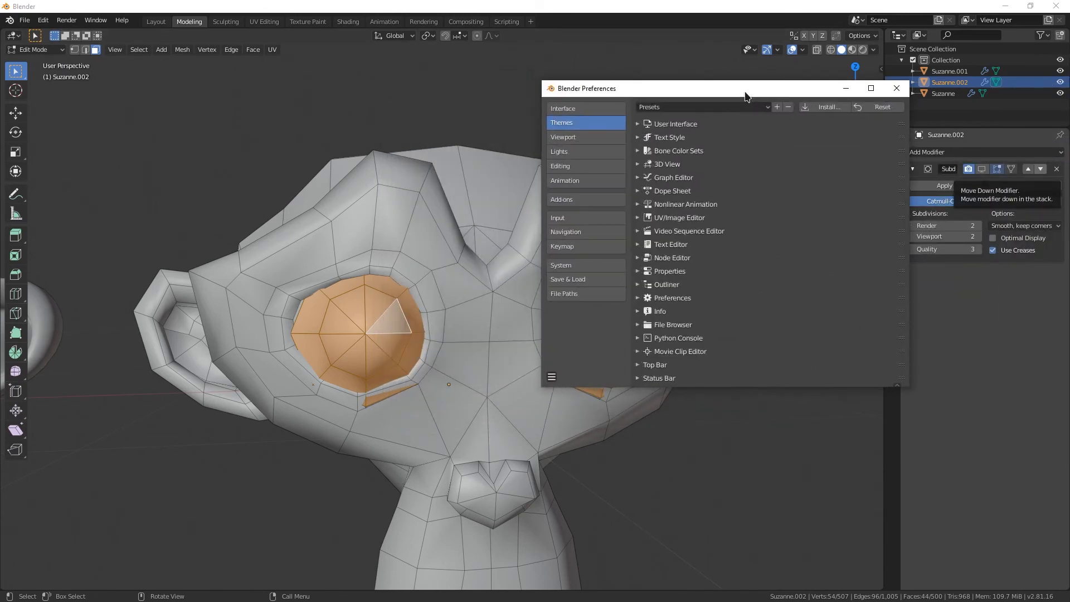
pyautogui.click(587, 238)
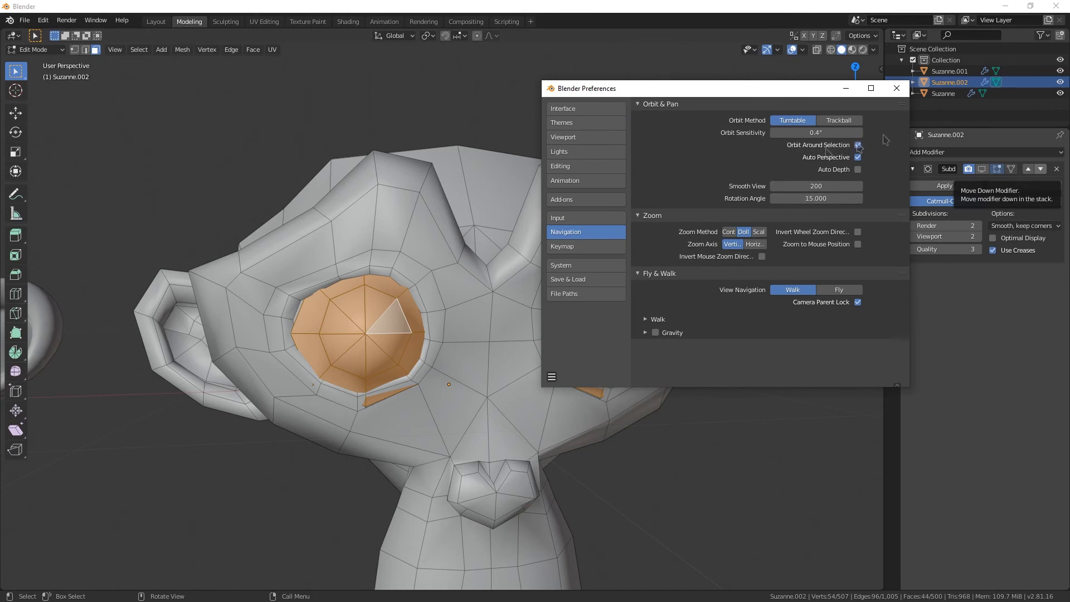
pyautogui.click(896, 88)
# Add missing eyeball faces with Circle Select and deselect the stray face above the monkey's left eye
pyautogui.moveTo(557, 334); pyautogui.dragTo(380, 251, button='middle')
pyautogui.press('c')
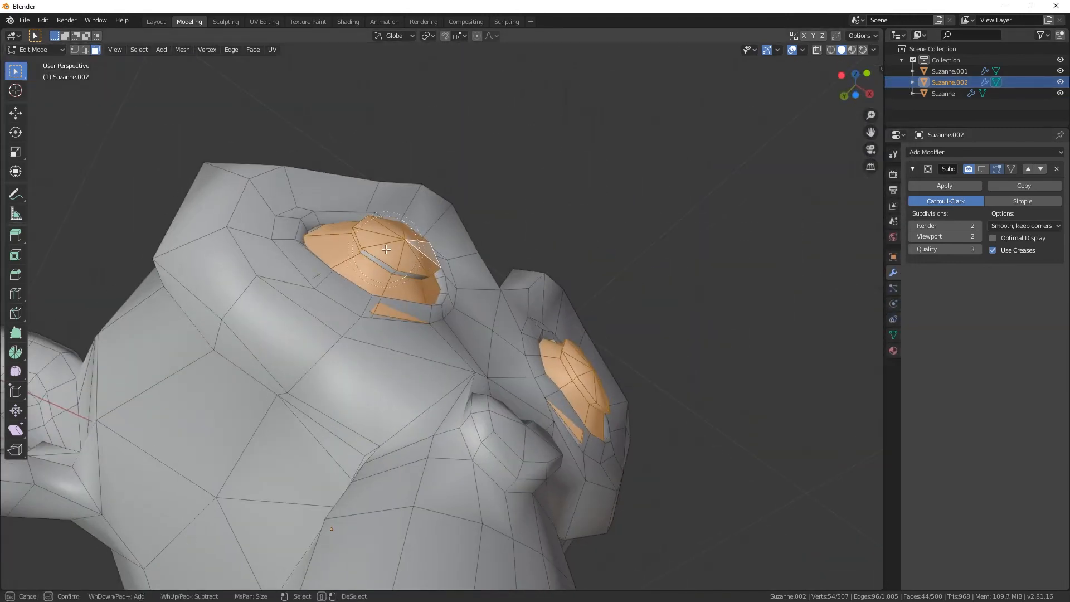
pyautogui.moveTo(409, 270); pyautogui.dragTo(430, 335, button='middle')
pyautogui.moveTo(427, 323); pyautogui.dragTo(411, 288)
pyautogui.moveTo(414, 311)
pyautogui.mouseDown(button='middle')
pyautogui.moveTo(524, 319)
pyautogui.moveTo(295, 318)
pyautogui.mouseUp(button='middle')
pyautogui.keyDown('shift'); pyautogui.moveTo(296, 317); pyautogui.dragTo(264, 329); pyautogui.keyUp('shift')
pyautogui.moveTo(265, 329); pyautogui.dragTo(424, 379, button='middle')
pyautogui.keyDown('shift'); pyautogui.click(492, 247); pyautogui.keyUp('shift')
pyautogui.moveTo(510, 237)
pyautogui.mouseDown(button='middle')
pyautogui.moveTo(467, 360)
pyautogui.moveTo(514, 319)
pyautogui.moveTo(574, 330)
pyautogui.mouseUp(button='middle')
# Circle-select the last missing outer faces of both eyeballs and check the completed eye selection
pyautogui.press('c')
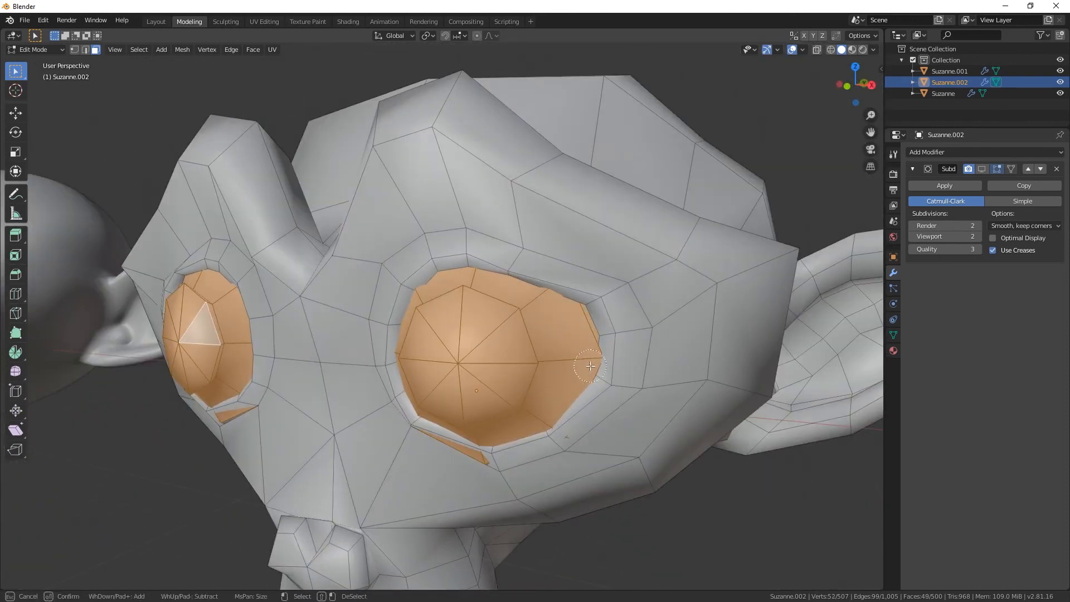
pyautogui.rightClick(613, 395)
pyautogui.moveTo(613, 395); pyautogui.dragTo(497, 356, button='middle')
pyautogui.press('c')
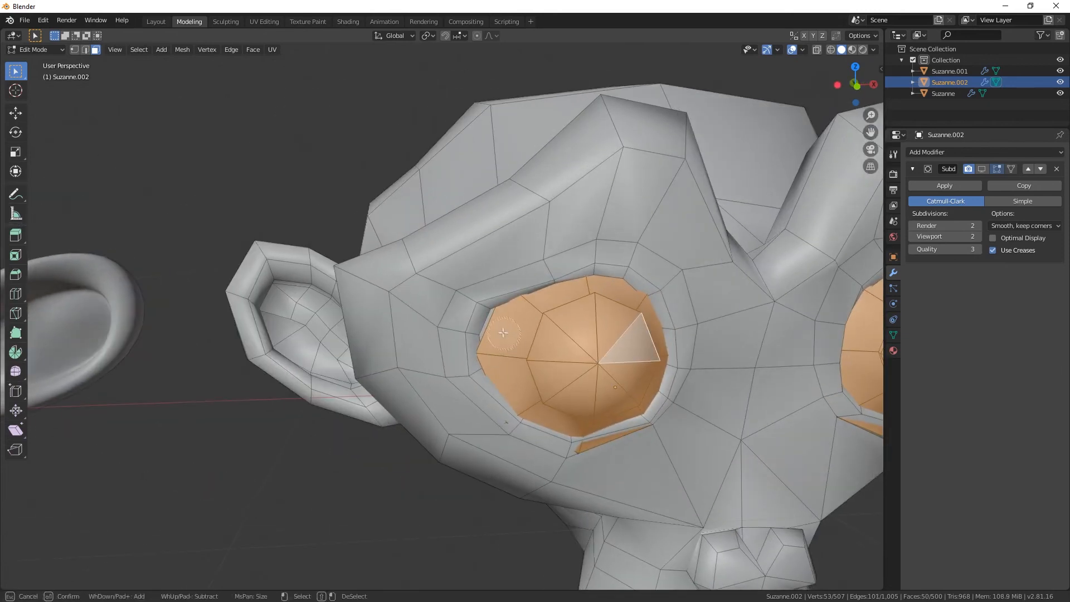
pyautogui.rightClick(535, 371)
pyautogui.moveTo(535, 370); pyautogui.dragTo(526, 329, button='middle')
pyautogui.scroll(-6, 630, 378)
pyautogui.scroll(5, 546, 355)
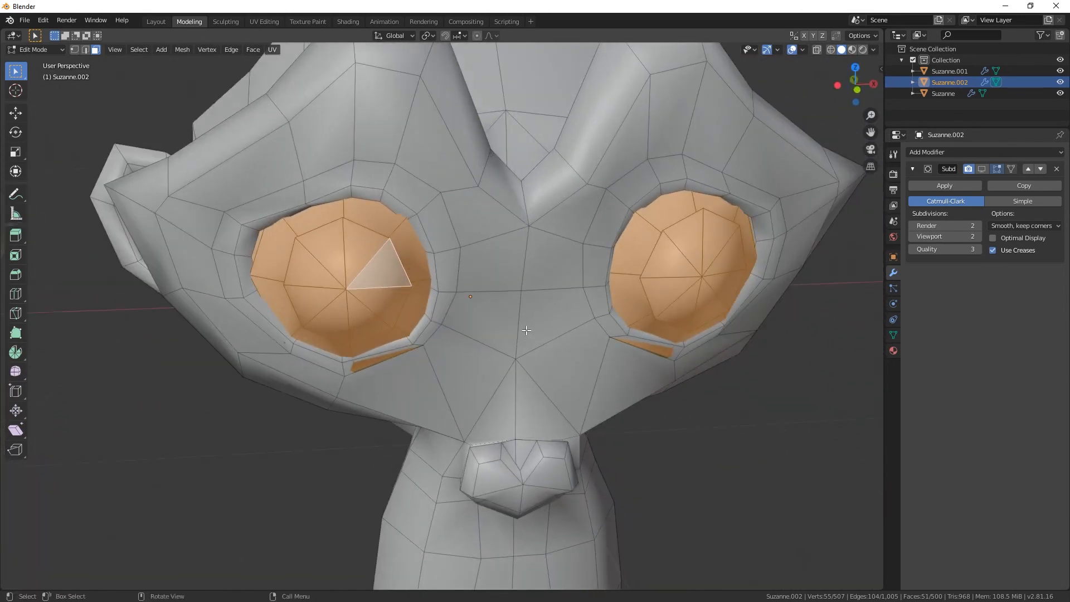
pyautogui.scroll(-4, 446, 302)
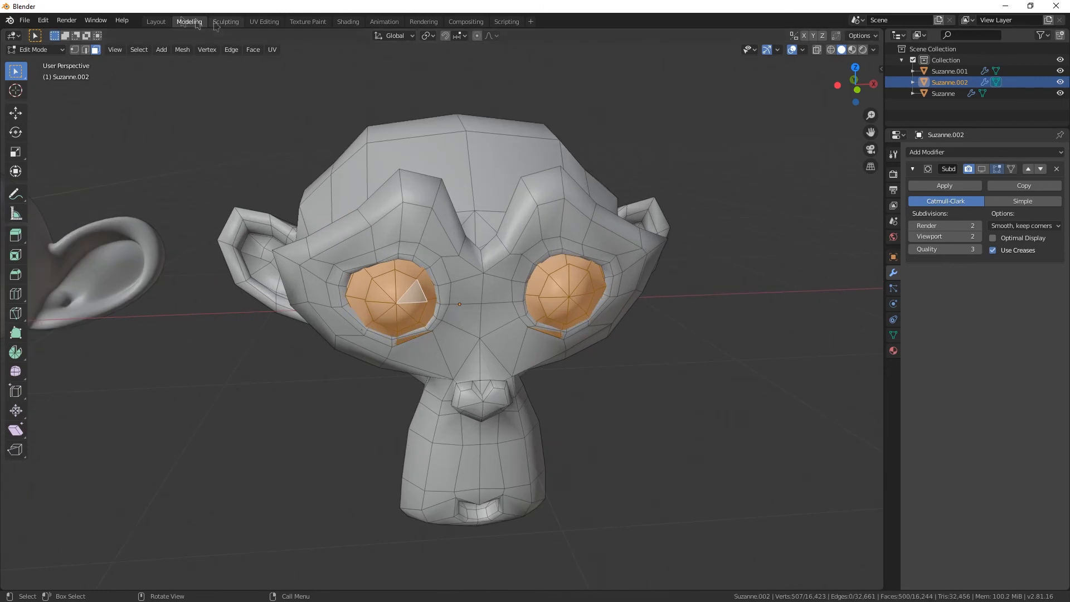
pyautogui.moveTo(500, 314)
pyautogui.mouseDown(button='middle')
pyautogui.moveTo(544, 310)
pyautogui.moveTo(501, 314)
pyautogui.mouseUp(button='middle')
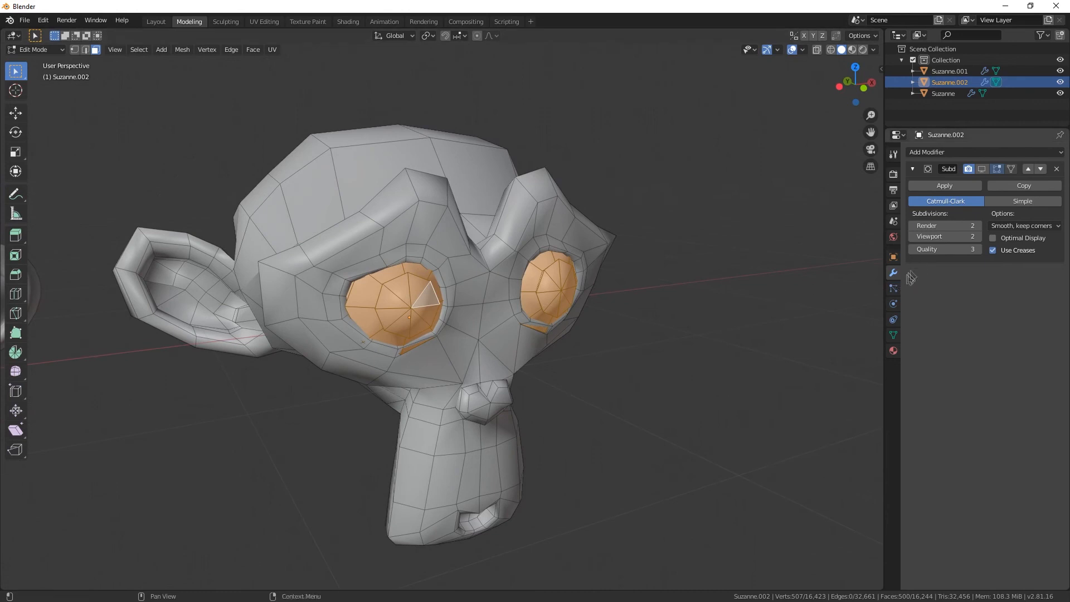
# Add a second, empty material slot to the third monkey head and assign the selected eye faces to it
pyautogui.click(893, 351)
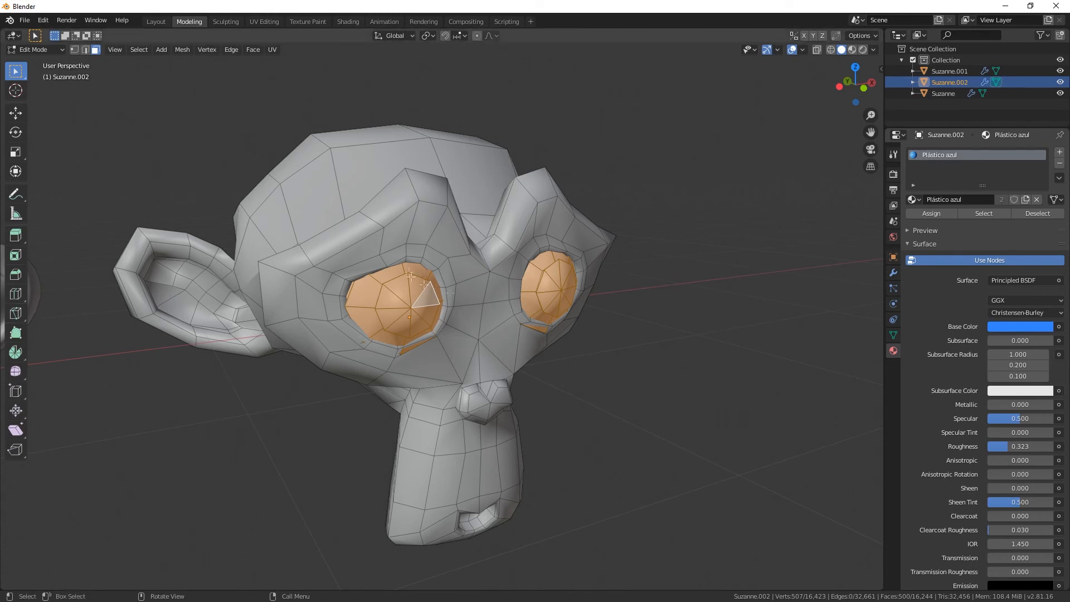
pyautogui.click(1059, 153)
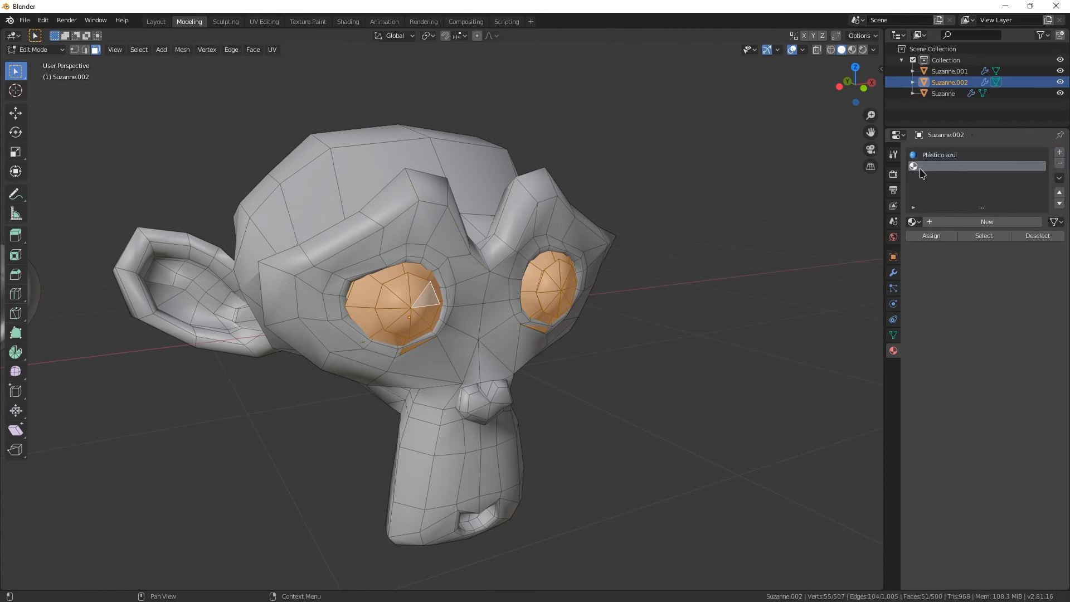
pyautogui.click(956, 157)
pyautogui.click(957, 168)
pyautogui.click(916, 239)
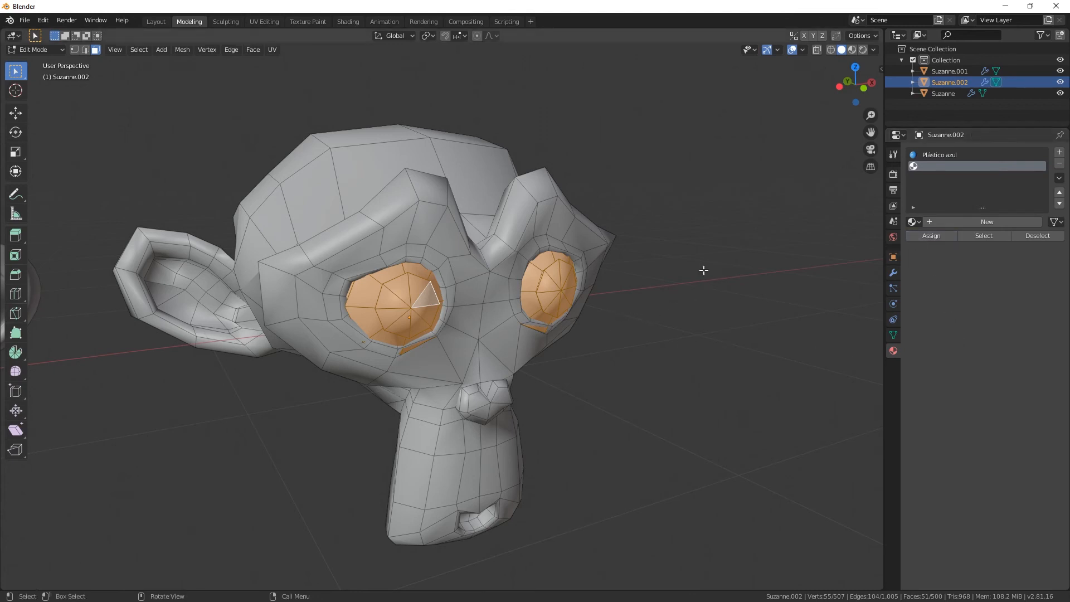
# Clear the selection, then select and deselect the faces assigned to Plástico azul to check its coverage
pyautogui.press('a')
pyautogui.hotkey('alt', 'a')
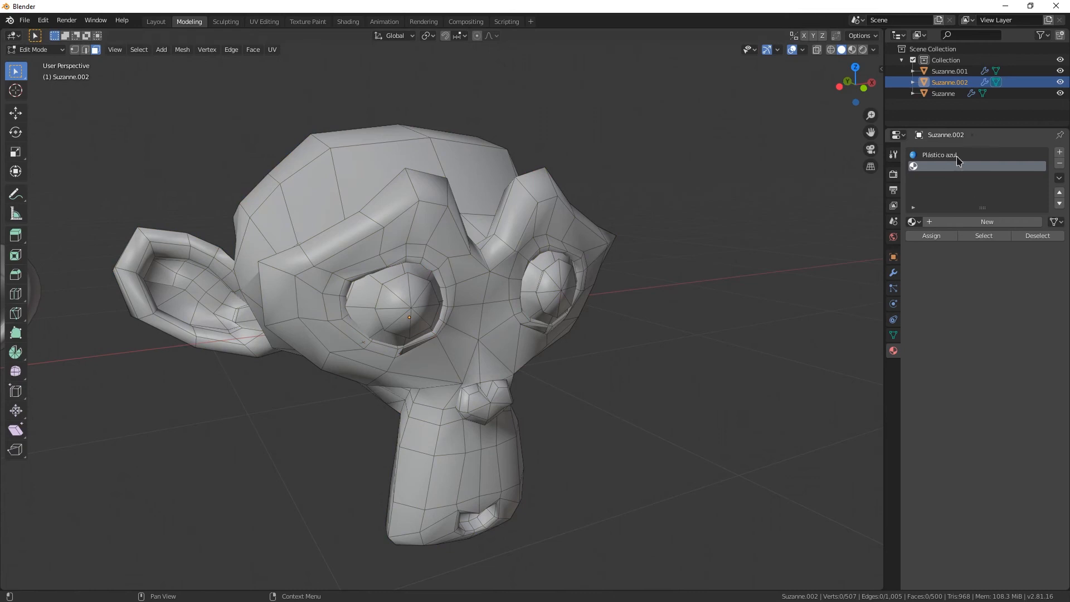
pyautogui.click(947, 155)
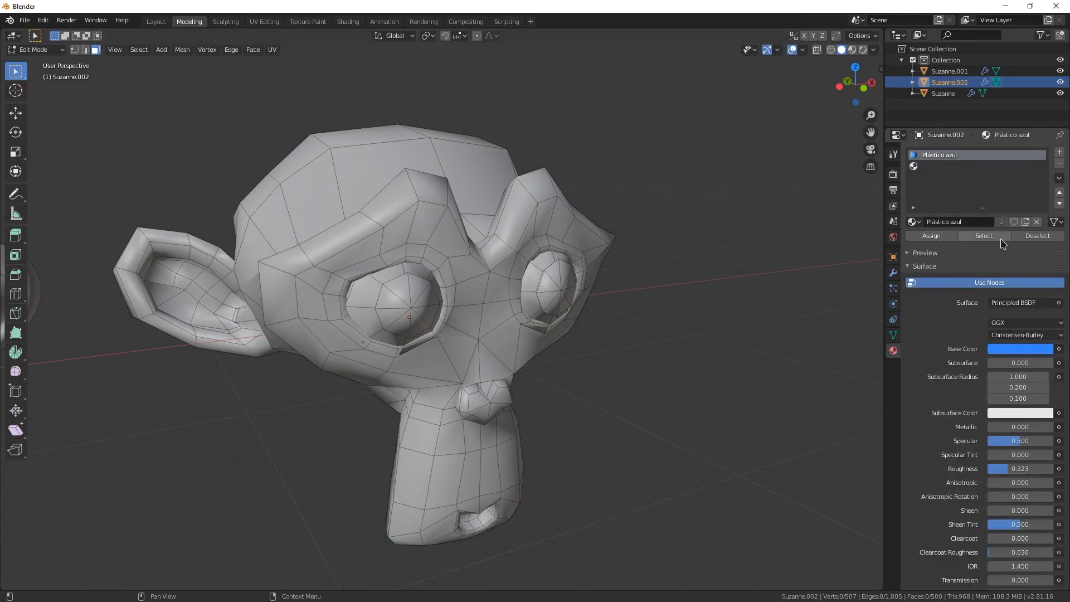
pyautogui.click(984, 235)
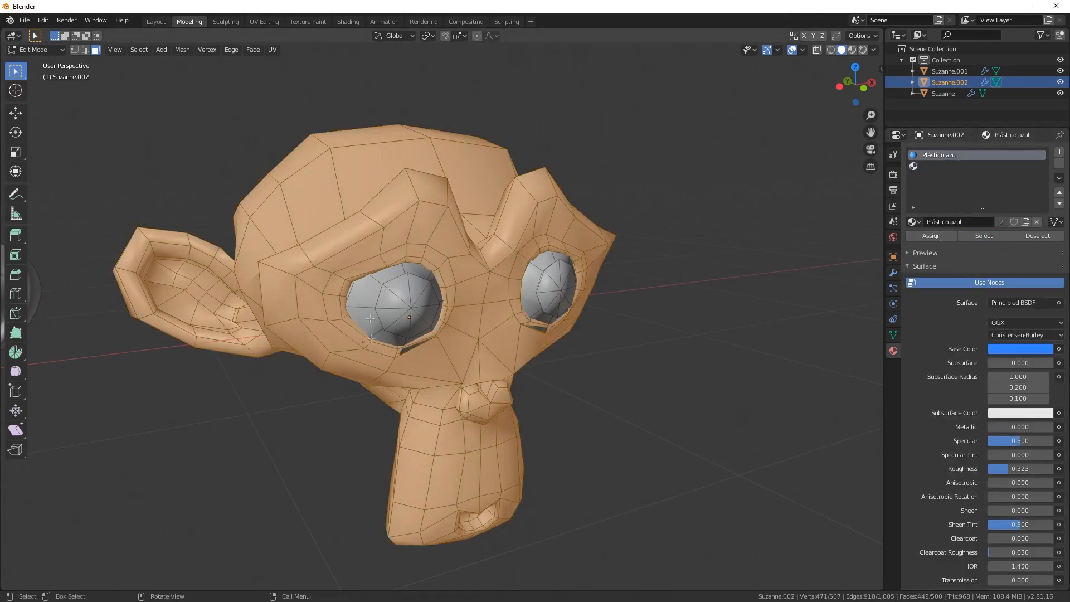
pyautogui.click(1036, 236)
# Select the faces assigned to the empty second material slot and inspect them on the third head
pyautogui.click(925, 167)
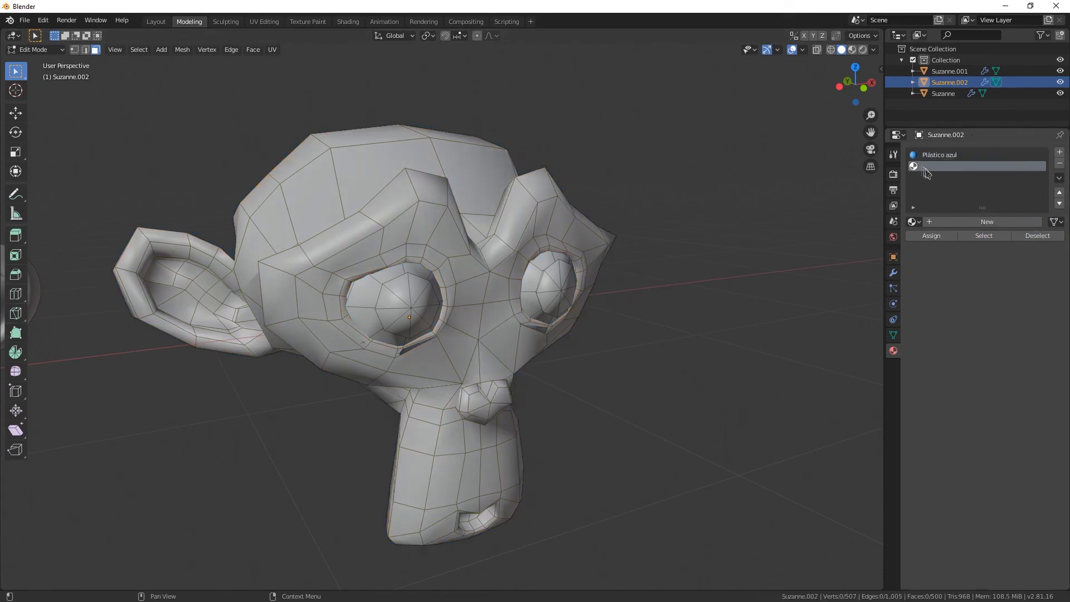
pyautogui.click(983, 235)
pyautogui.moveTo(503, 299); pyautogui.dragTo(791, 305, button='middle')
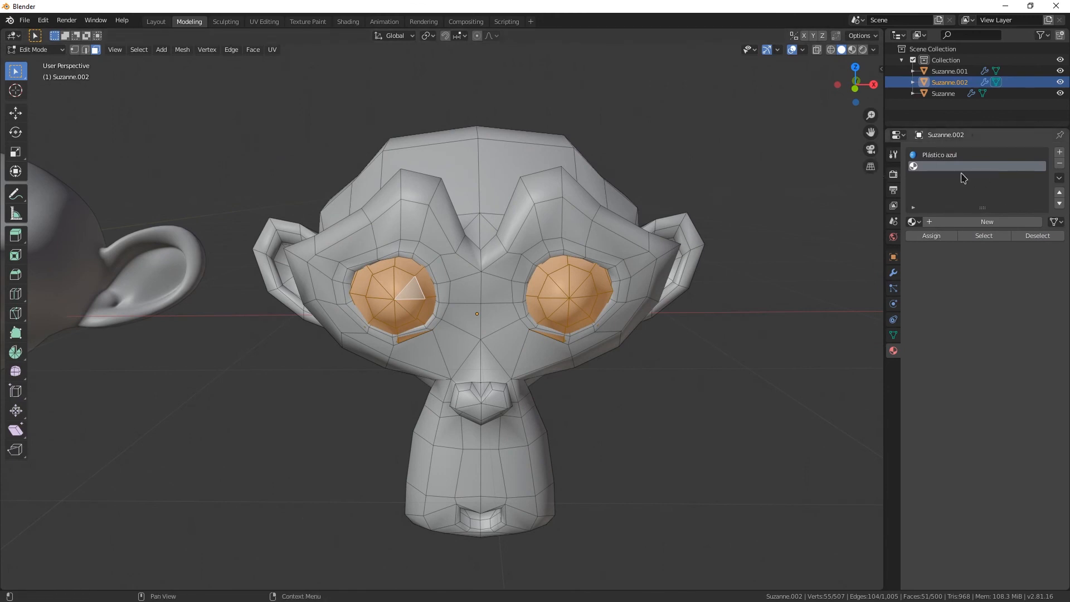
pyautogui.scroll(-2, 484, 307)
pyautogui.scroll(2, 483, 307)
pyautogui.moveTo(484, 306); pyautogui.dragTo(620, 292, button='middle')
pyautogui.scroll(-2, 620, 292)
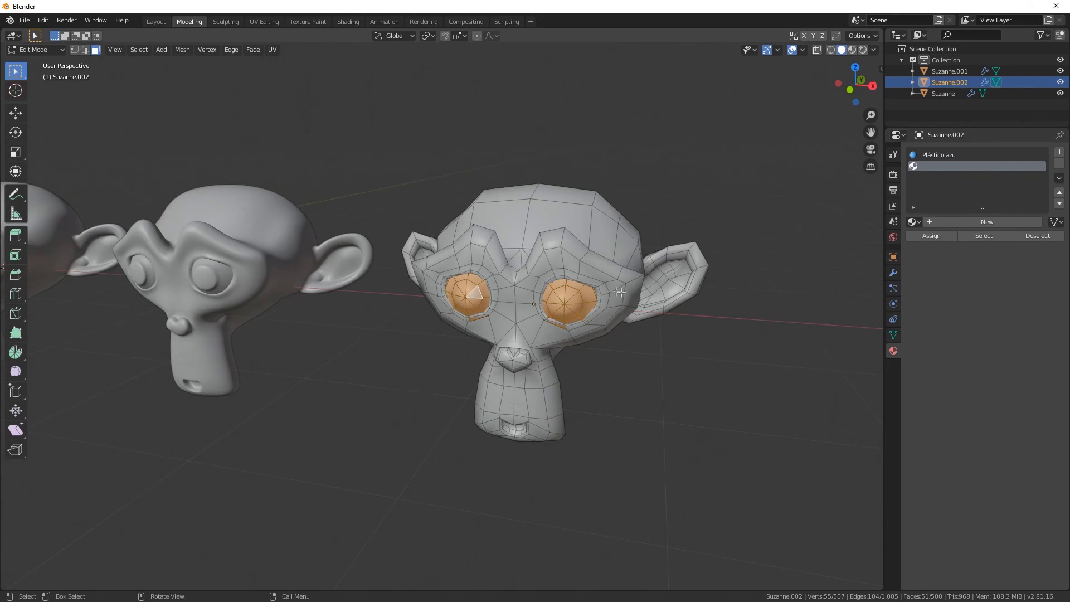
# Switch to the Shading workspace and frame the third monkey head in the material preview
pyautogui.click(351, 22)
pyautogui.moveTo(601, 256)
pyautogui.keyDown('shift'); pyautogui.mouseDown(button='middle')
pyautogui.moveTo(574, 255)
pyautogui.moveTo(682, 249)
pyautogui.moveTo(574, 246)
pyautogui.moveTo(462, 215)
pyautogui.moveTo(534, 224)
pyautogui.mouseUp(button='middle'); pyautogui.keyUp('shift')
pyautogui.scroll(2, 574, 254)
pyautogui.scroll(1, 573, 254)
pyautogui.scroll(-2, 609, 259)
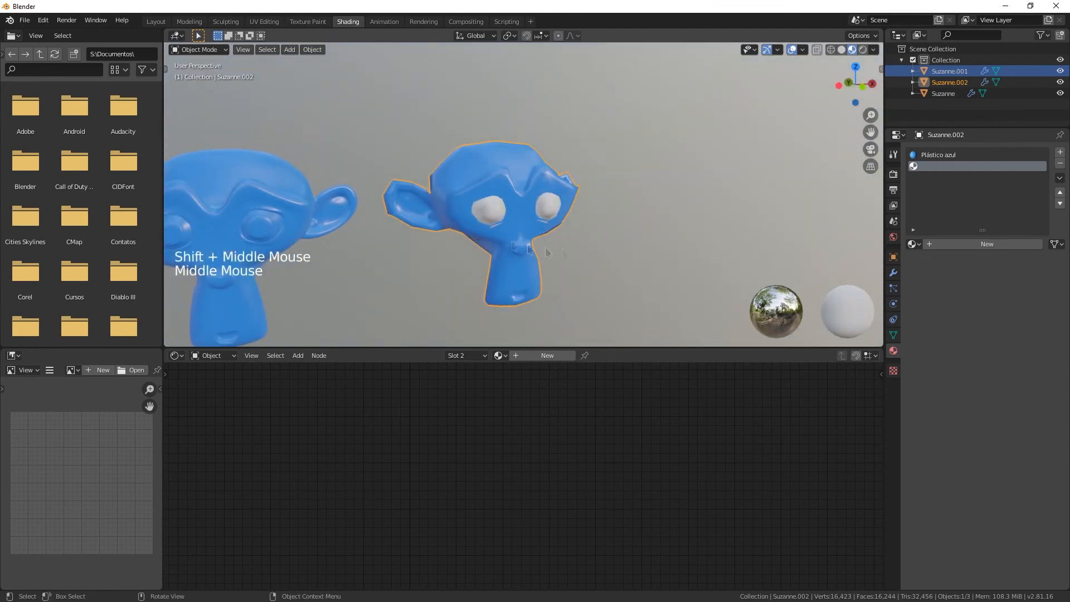
# Turn on viewport display of the third head's Subdivision modifier and inspect the eyes up close
pyautogui.click(893, 275)
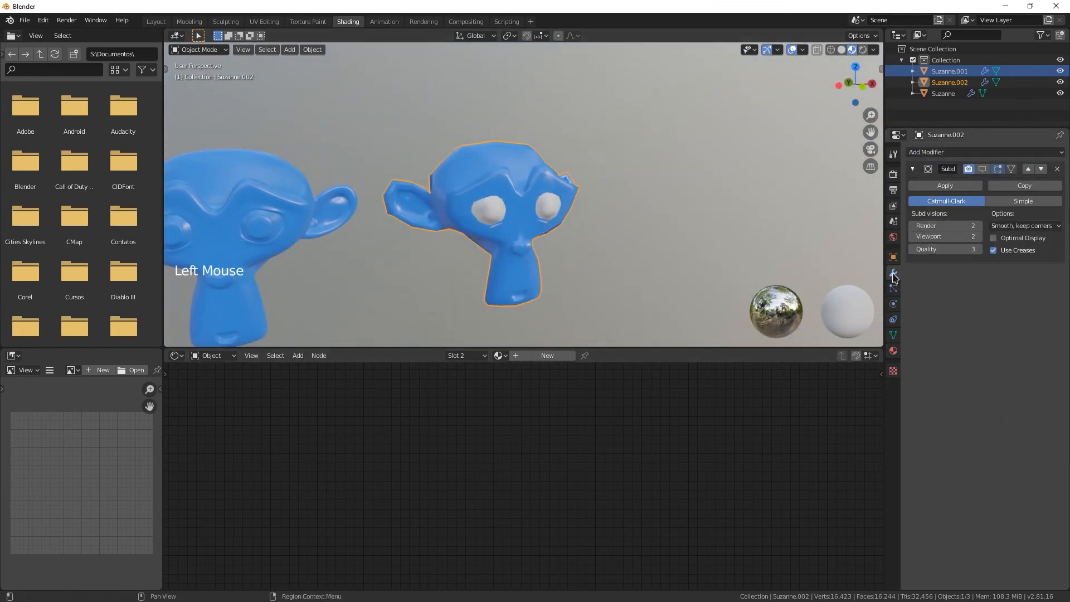
pyautogui.click(982, 174)
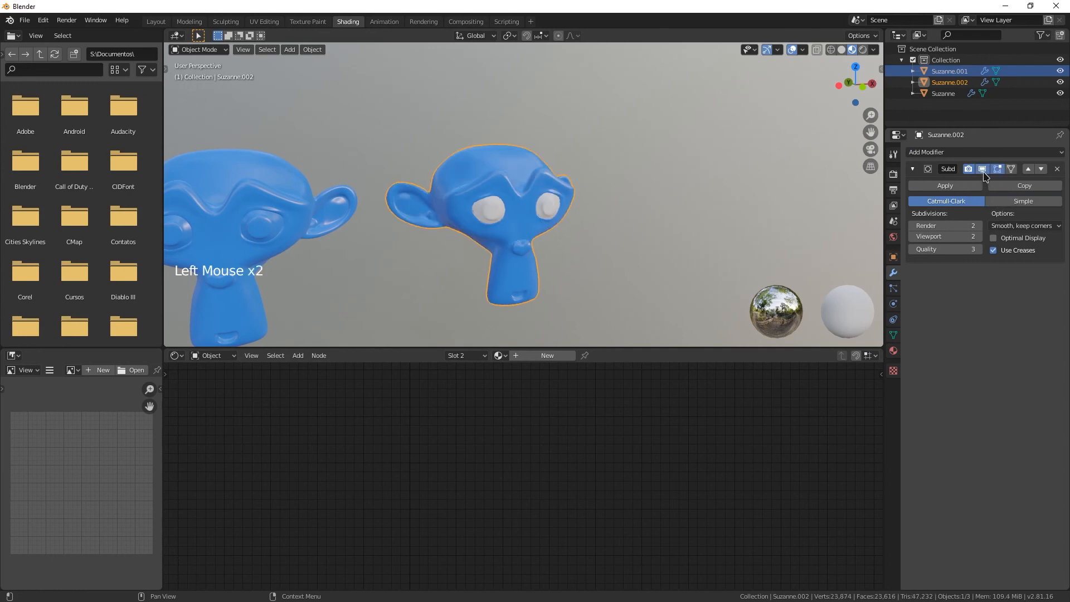
pyautogui.moveTo(484, 214); pyautogui.dragTo(530, 234, button='middle')
pyautogui.scroll(4, 535, 212)
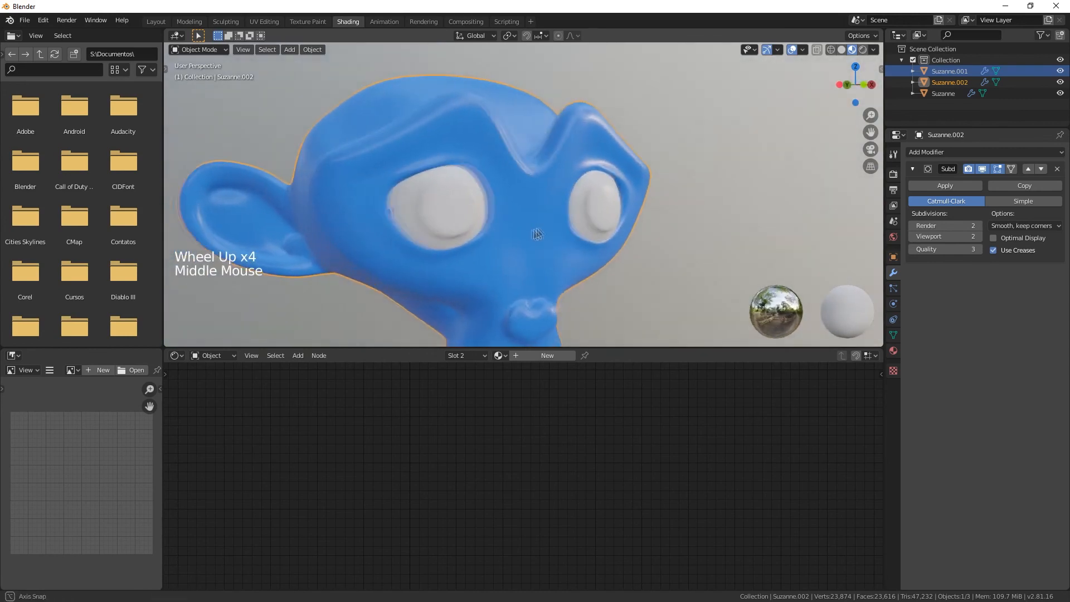
pyautogui.scroll(2, 400, 214)
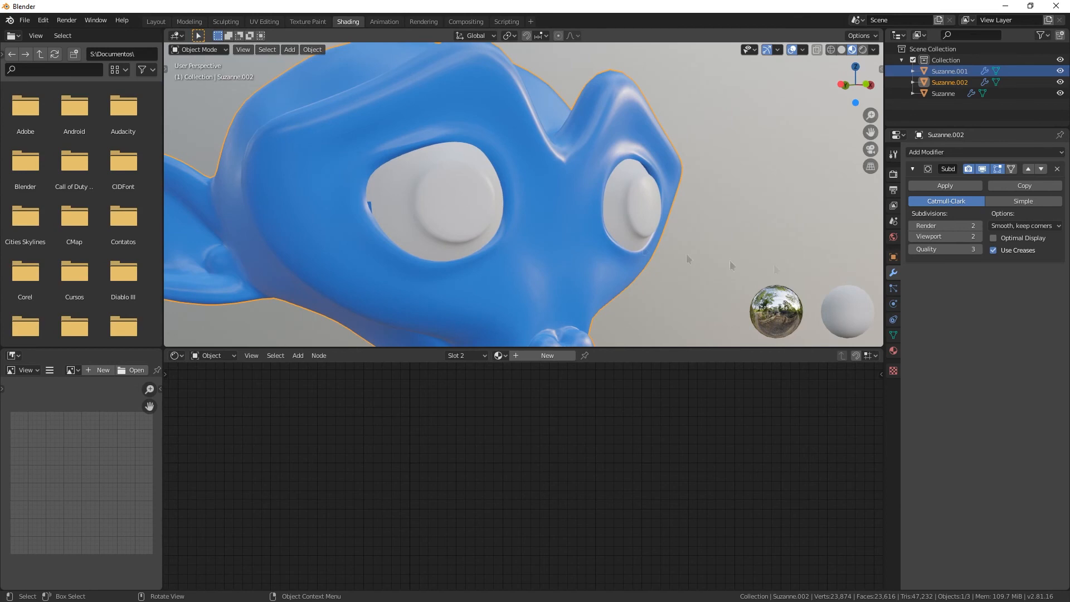
# Put the third monkey head into Edit Mode
pyautogui.click(498, 205)
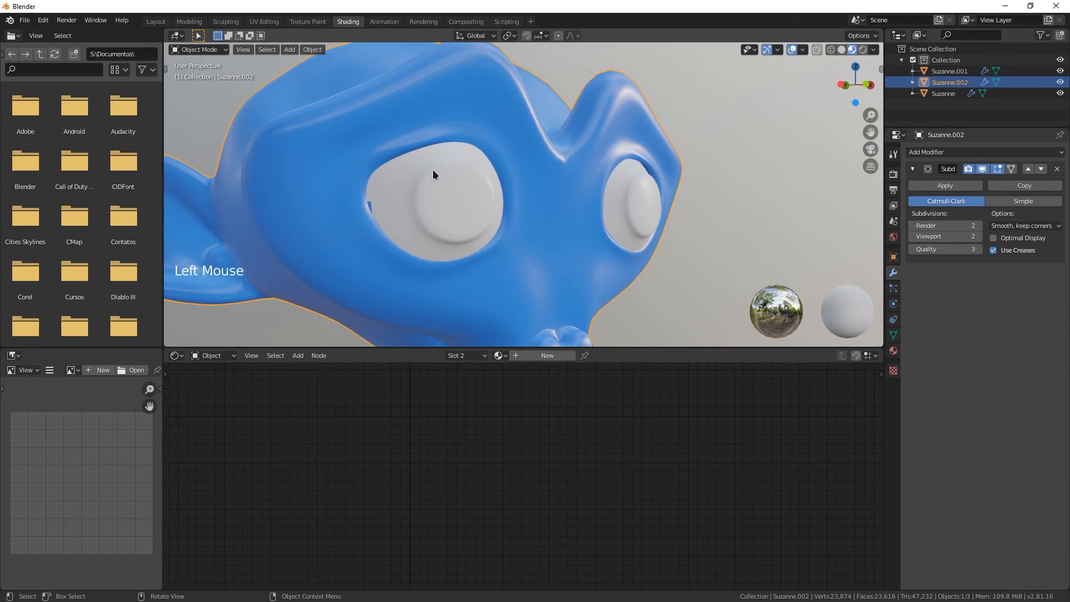
pyautogui.press('Tab')
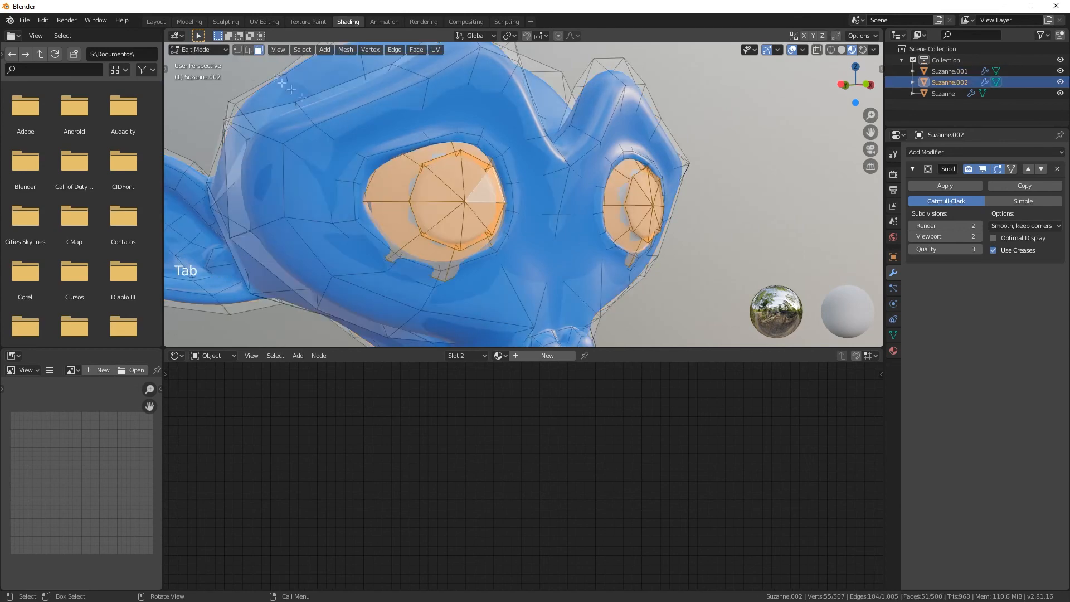
pyautogui.click(225, 51)
pyautogui.click(225, 52)
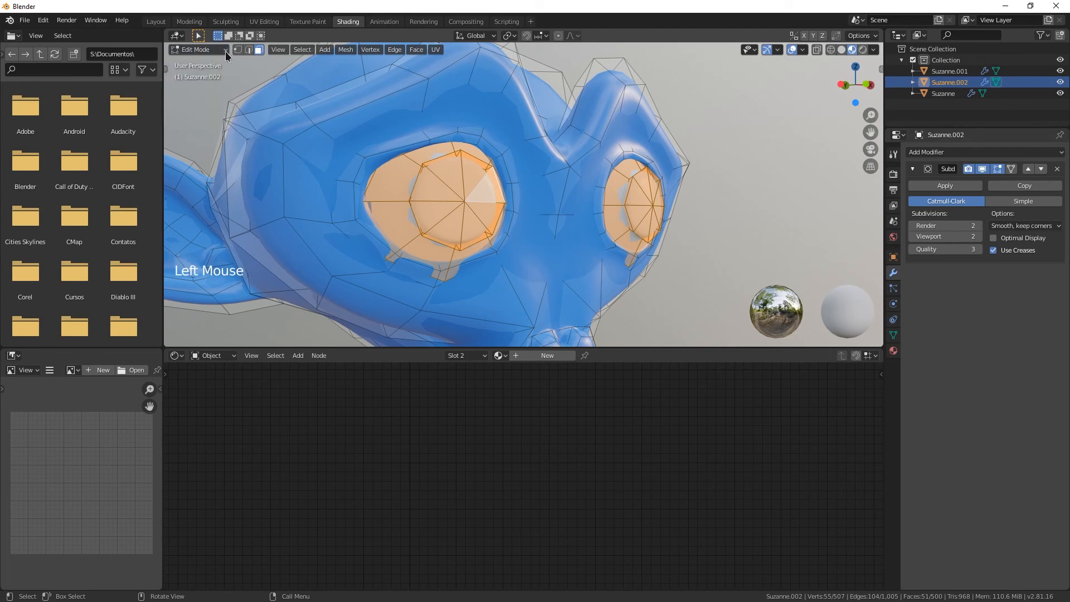
pyautogui.press('Tab')
pyautogui.click(225, 51)
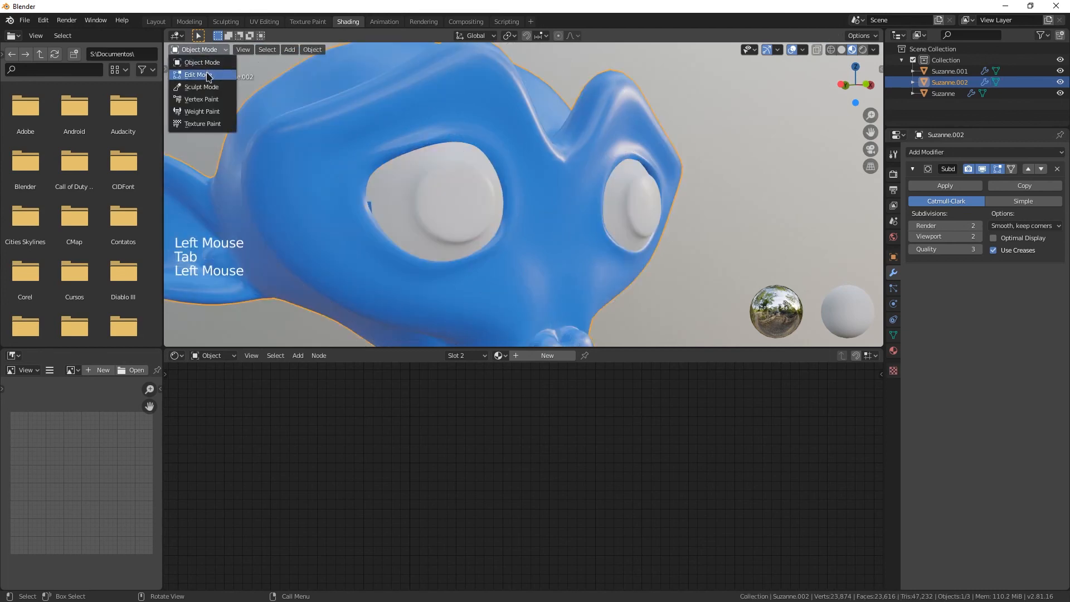
pyautogui.click(207, 71)
# Try assigning the blue face beside the eye's outer corner to the empty second material slot, and undo it
pyautogui.moveTo(437, 214); pyautogui.dragTo(470, 164, button='middle')
pyautogui.press('a')
pyautogui.press('a')
pyautogui.press('a')
pyautogui.scroll(2, 366, 209)
pyautogui.click(510, 137)
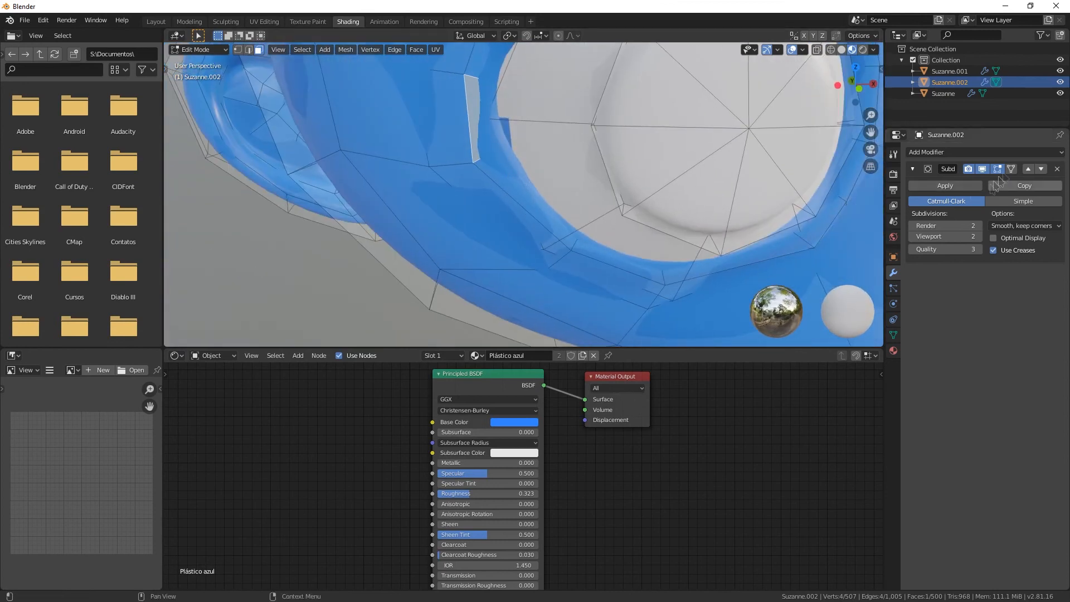
pyautogui.click(893, 350)
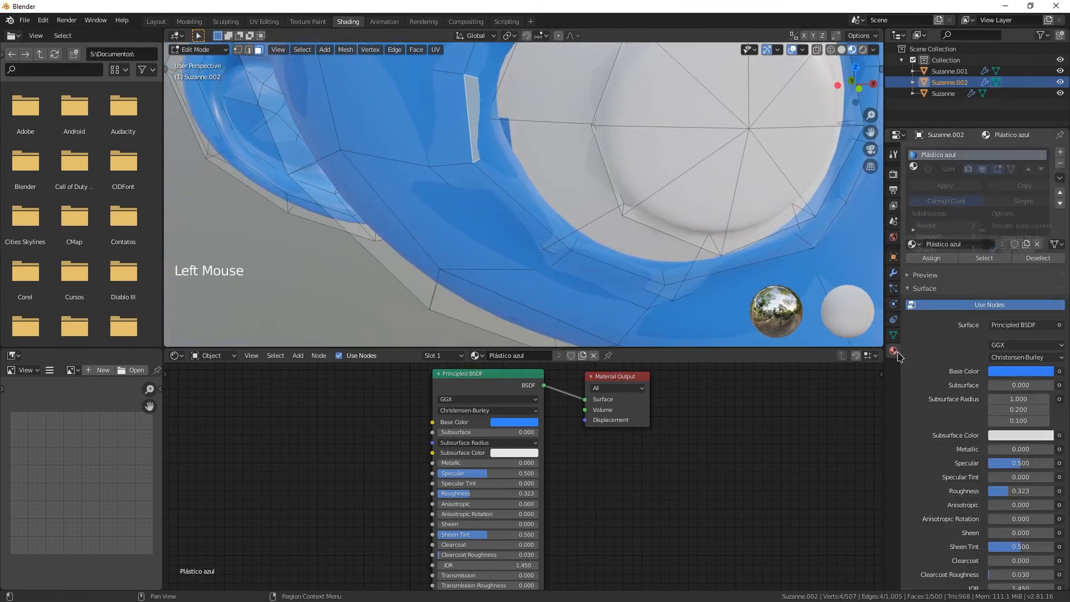
pyautogui.click(1060, 152)
pyautogui.click(930, 258)
pyautogui.hotkey('ctrl', 'z')
# Turn off viewport display of the third head's Subdivision modifier and select faces along the eye's rim to examine the underlying mesh
pyautogui.click(508, 130)
pyautogui.click(532, 89)
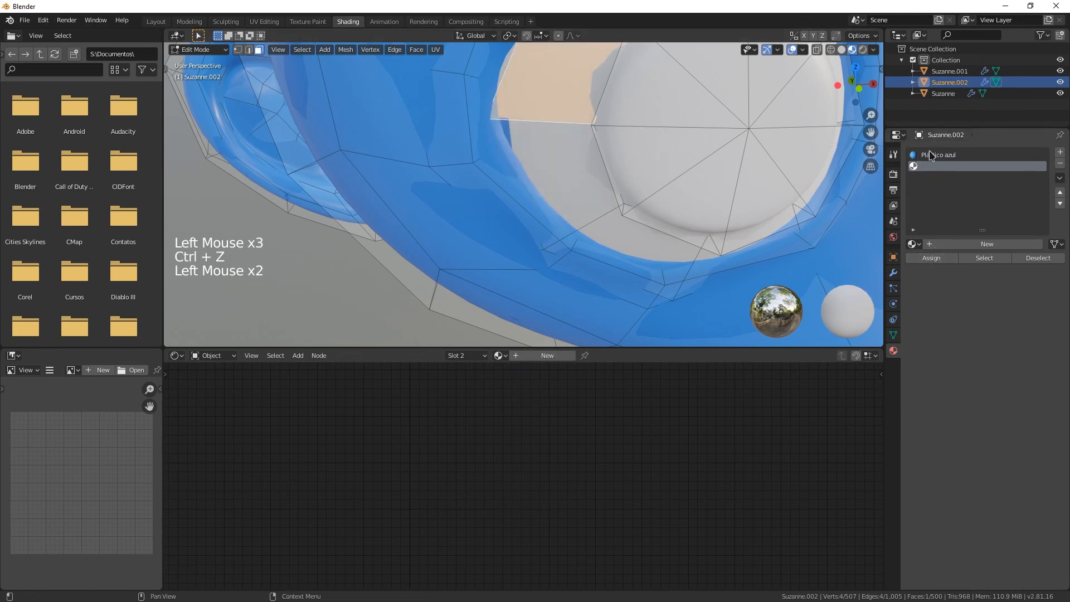
pyautogui.click(893, 273)
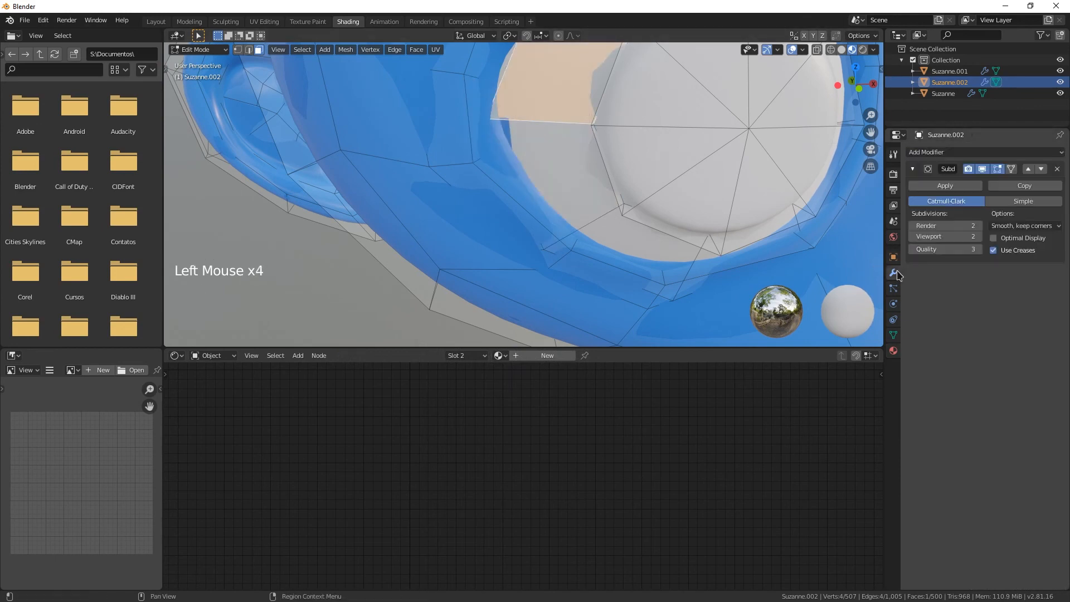
pyautogui.click(981, 169)
pyautogui.moveTo(613, 167); pyautogui.dragTo(619, 156, button='middle')
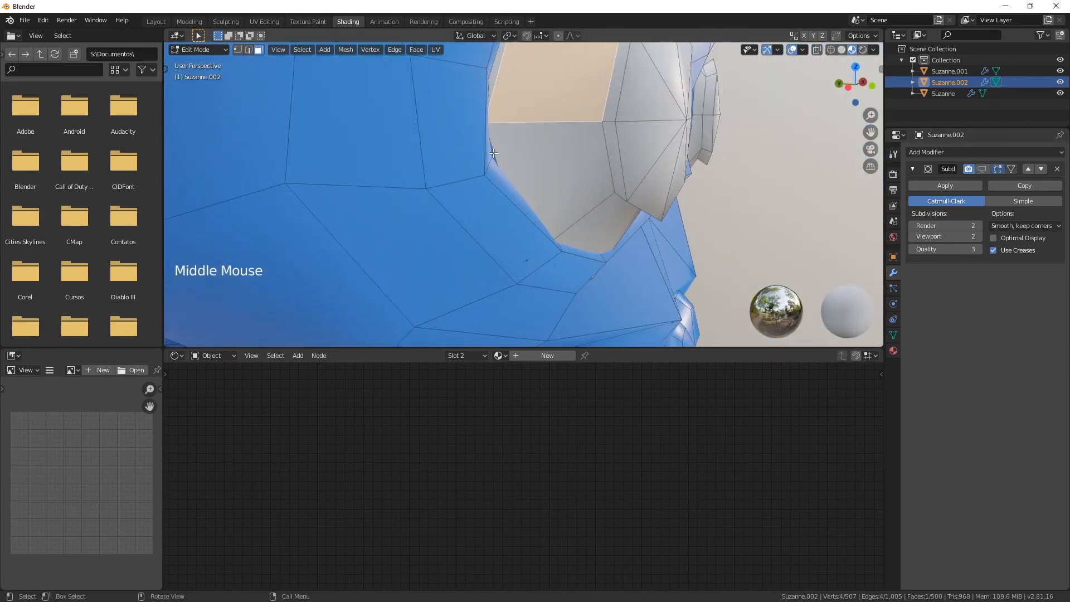
pyautogui.click(496, 155)
pyautogui.moveTo(534, 203); pyautogui.dragTo(483, 152, button='middle')
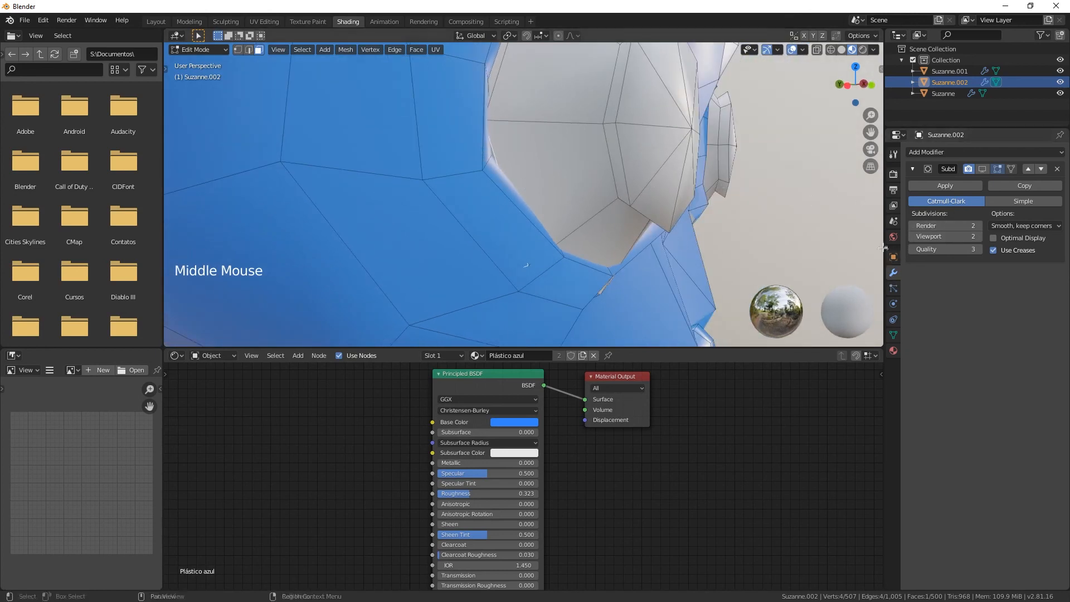
# Make the third head's empty second material slot active and clear the mesh selection
pyautogui.click(893, 351)
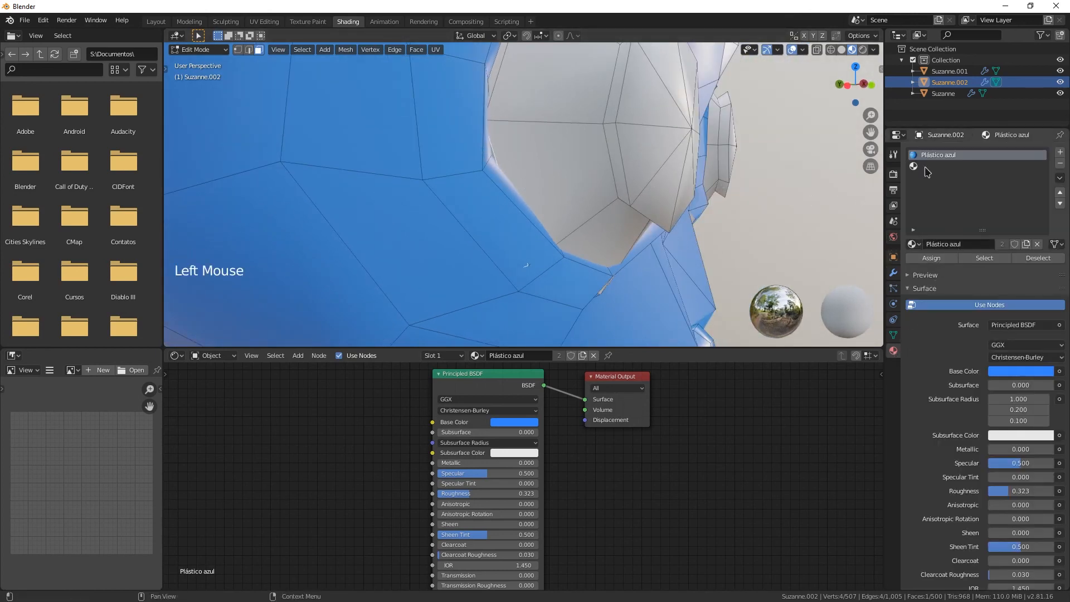
pyautogui.click(928, 167)
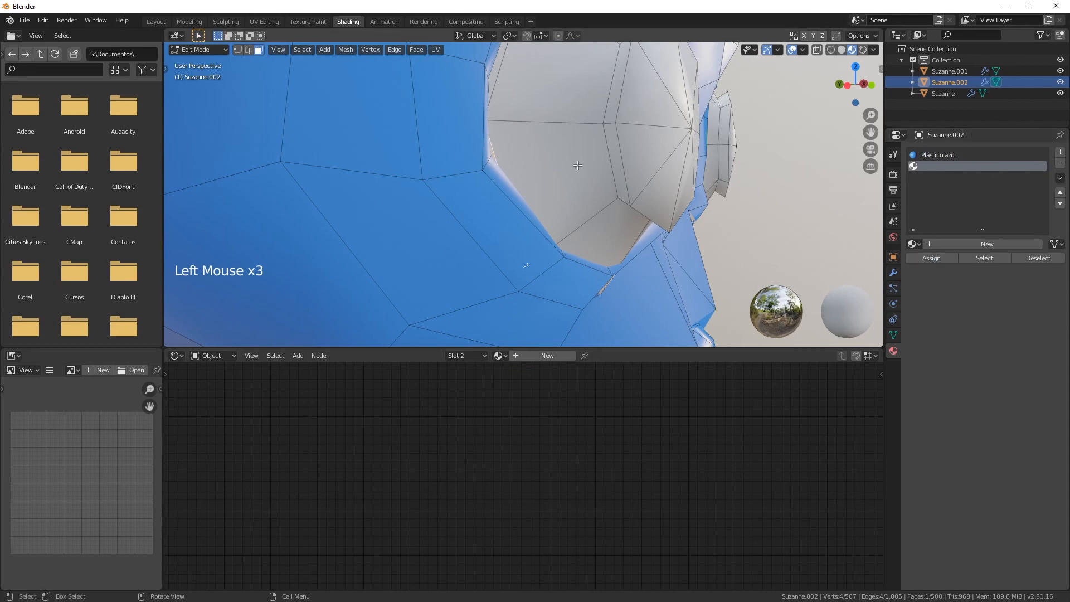
pyautogui.moveTo(487, 153); pyautogui.dragTo(500, 143, button='middle')
pyautogui.moveTo(583, 179); pyautogui.dragTo(591, 173, button='middle')
pyautogui.press('a')
pyautogui.press('a')
pyautogui.press('a')
pyautogui.press('a')
pyautogui.press('a')
pyautogui.press('a')
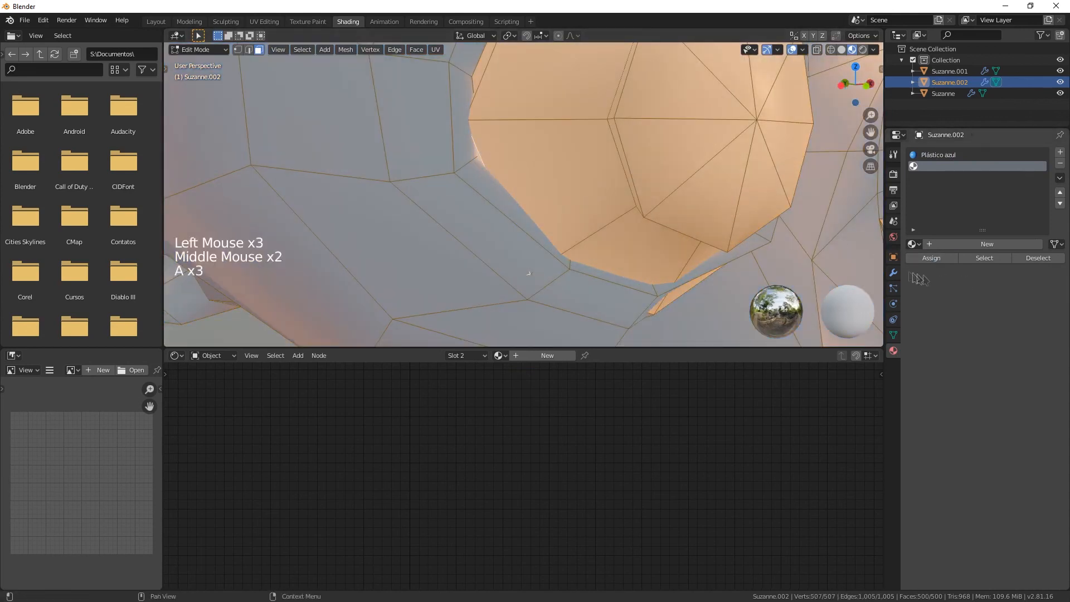
# Turn on viewport display of the third head's Subdivision modifier and return to Object Mode
pyautogui.click(894, 272)
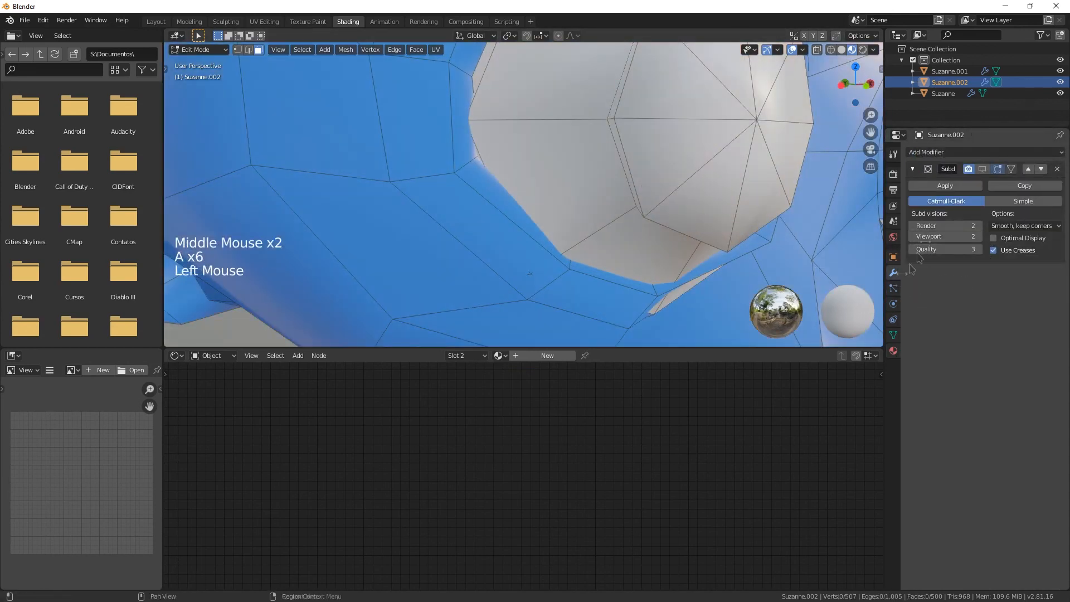
pyautogui.click(981, 168)
pyautogui.scroll(-2, 613, 231)
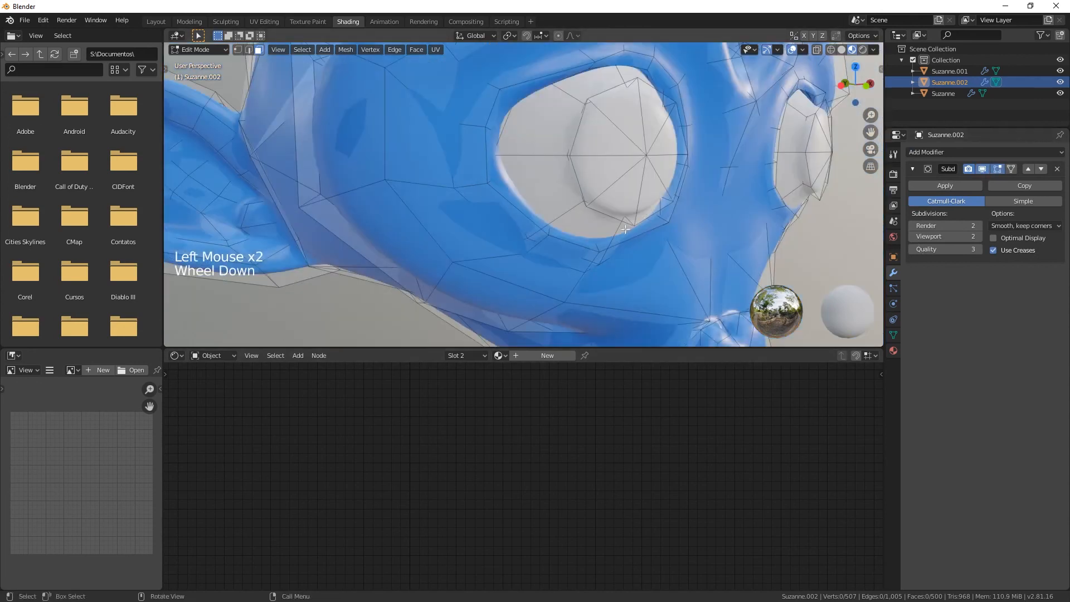
pyautogui.moveTo(613, 231); pyautogui.dragTo(596, 212, button='middle')
pyautogui.scroll(-2, 595, 199)
pyautogui.scroll(1, 597, 213)
pyautogui.scroll(-2, 596, 213)
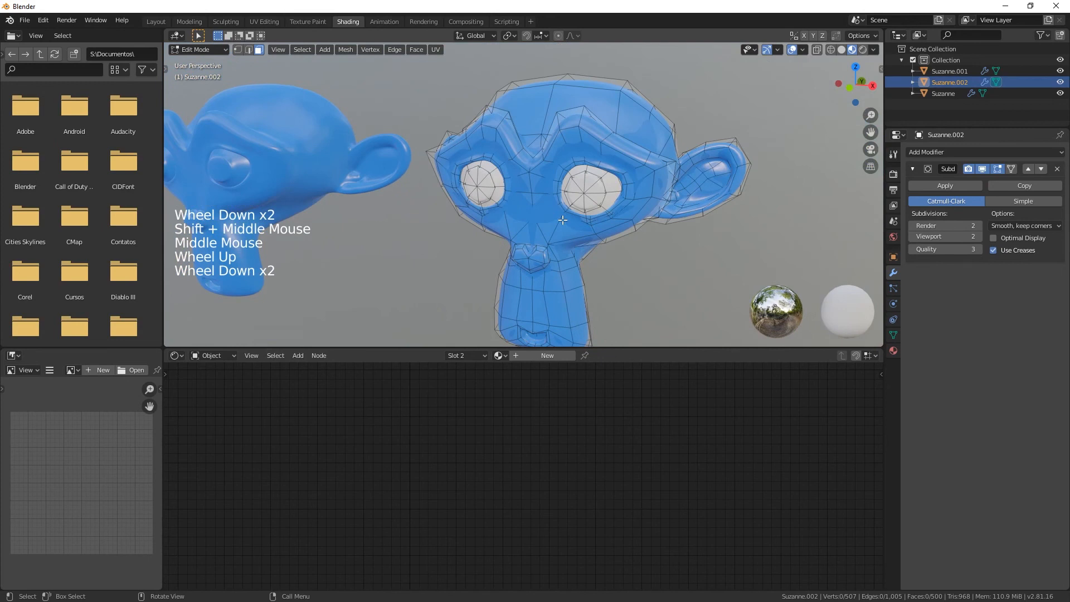
pyautogui.press('Tab')
# Replace Plástico azul in the third head's first material slot with the existing Dourado material
pyautogui.moveTo(563, 224); pyautogui.dragTo(462, 227, button='middle')
pyautogui.scroll(-4, 560, 226)
pyautogui.scroll(4, 500, 219)
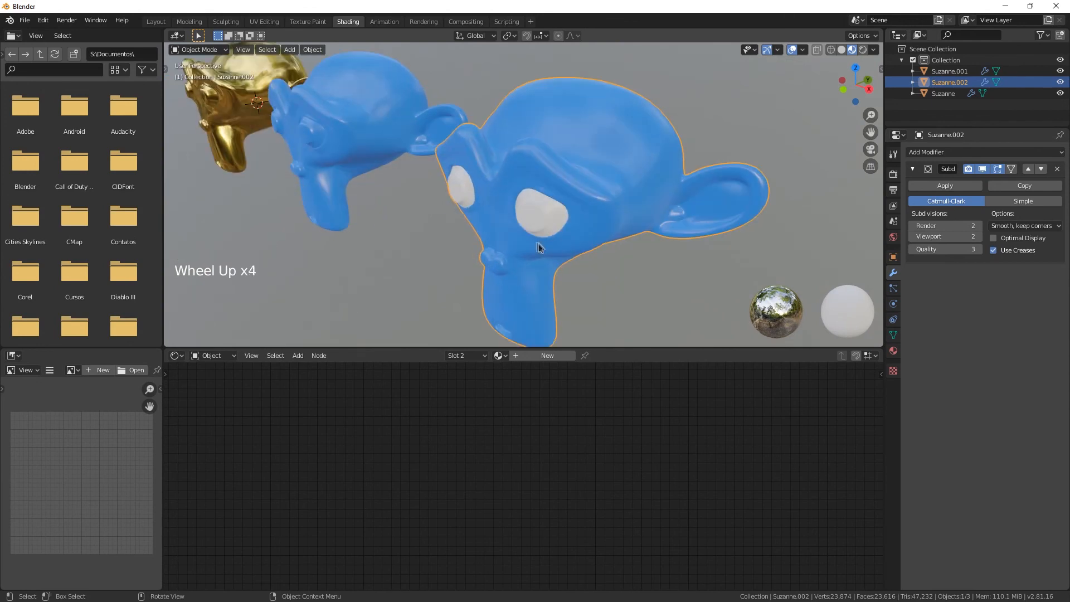
pyautogui.moveTo(537, 246); pyautogui.dragTo(546, 236, button='middle')
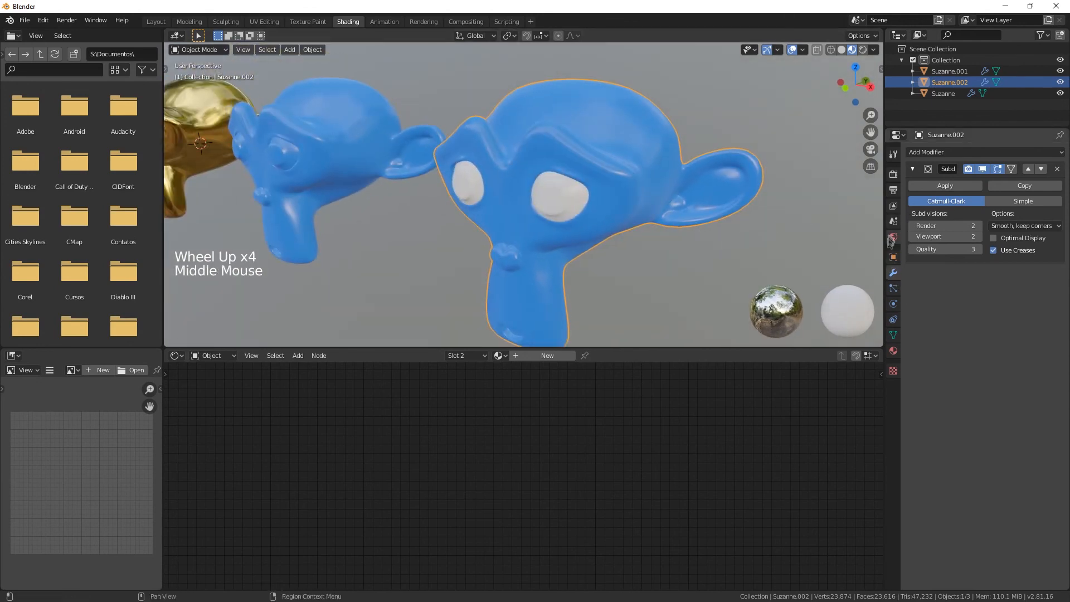
pyautogui.click(893, 351)
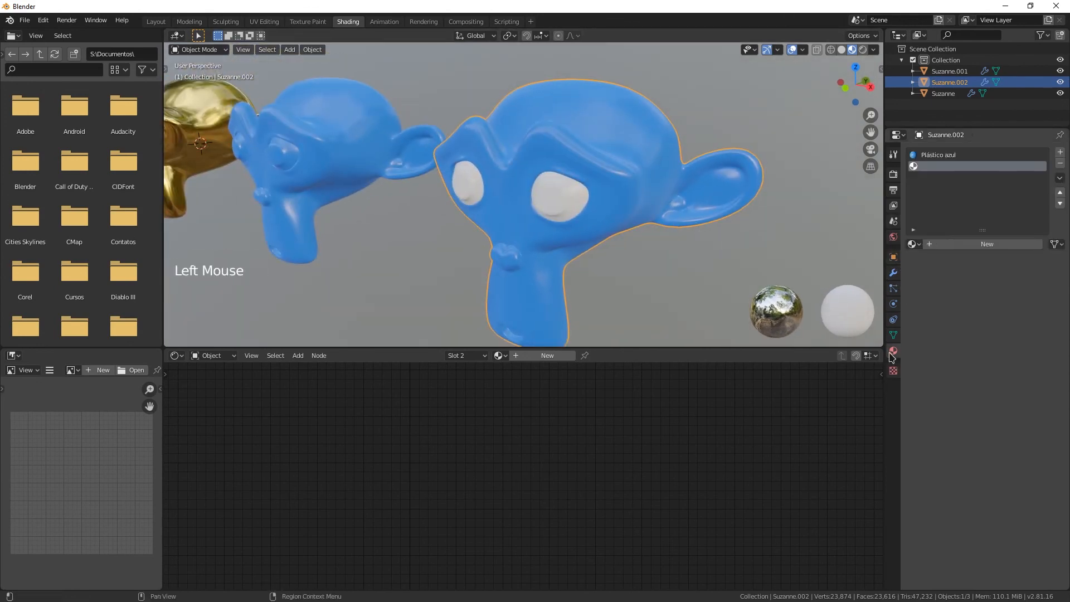
pyautogui.click(936, 157)
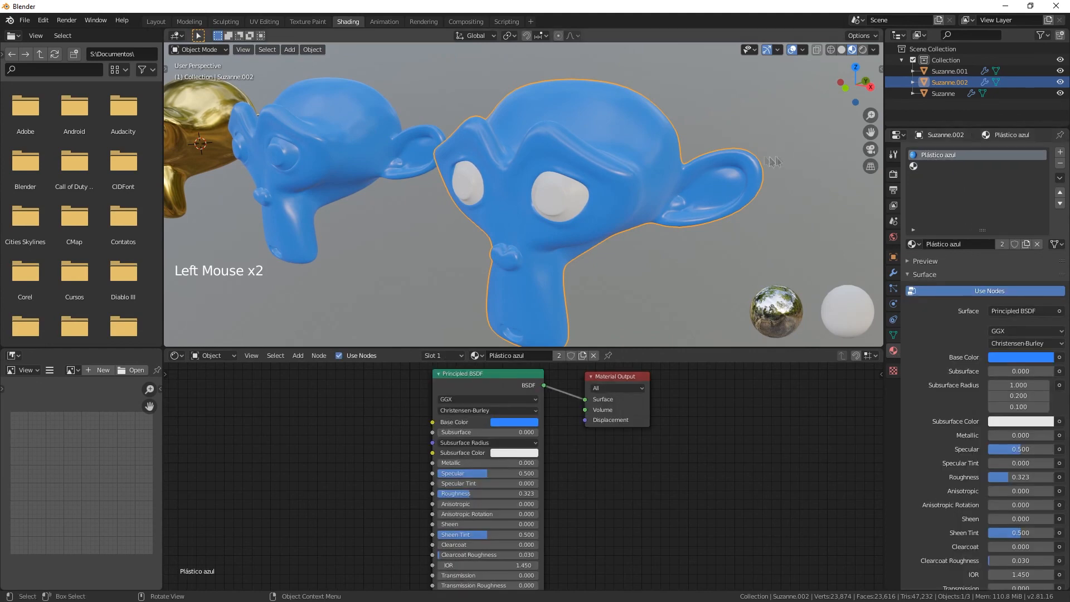
pyautogui.click(914, 244)
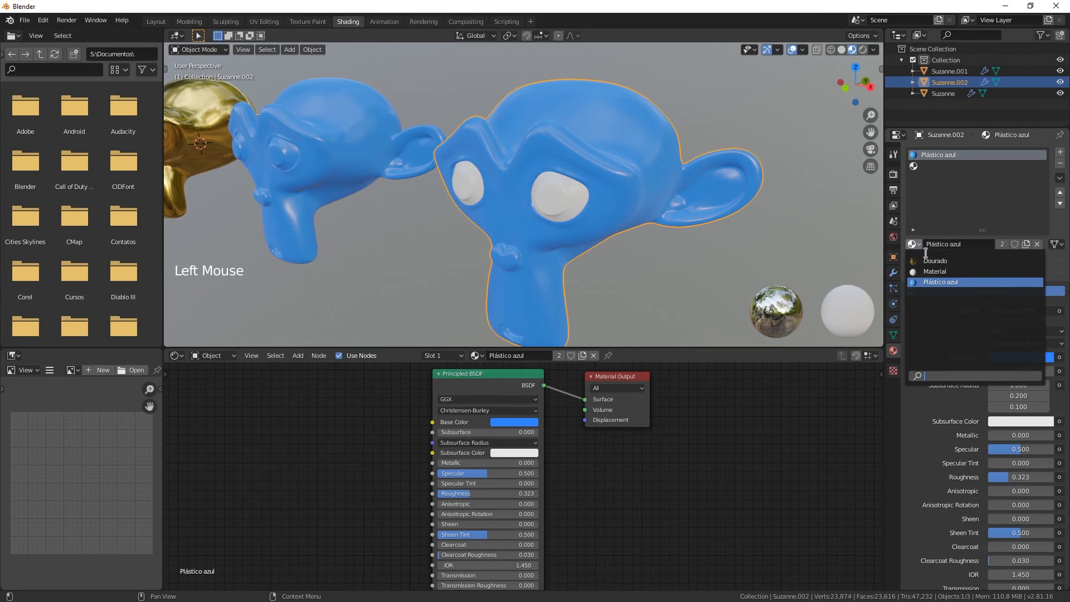
pyautogui.click(935, 261)
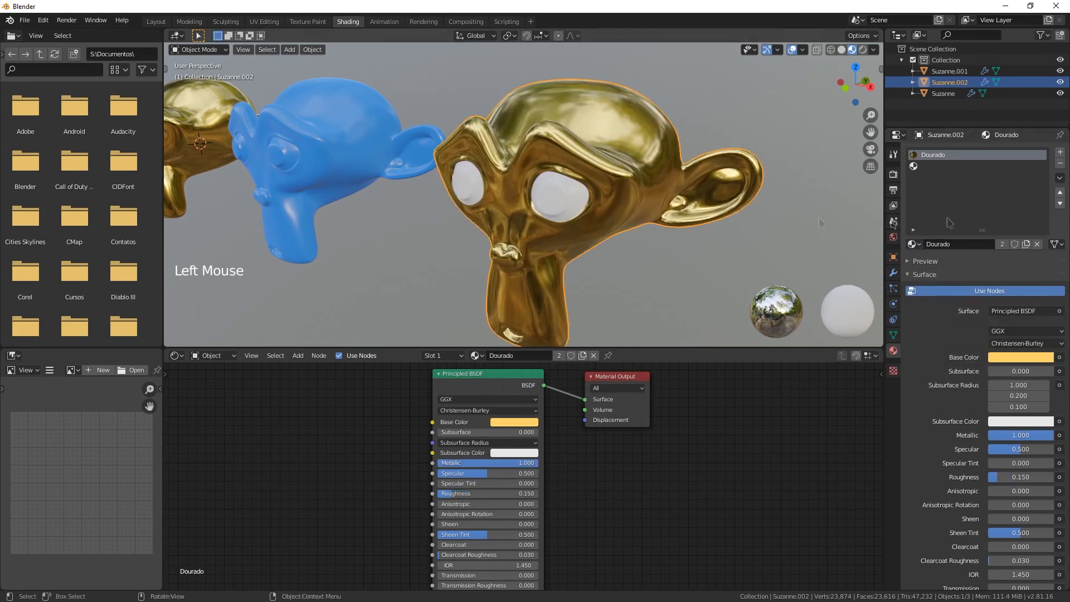
# Give the third head's empty second material slot the existing Plástico azul material
pyautogui.click(944, 167)
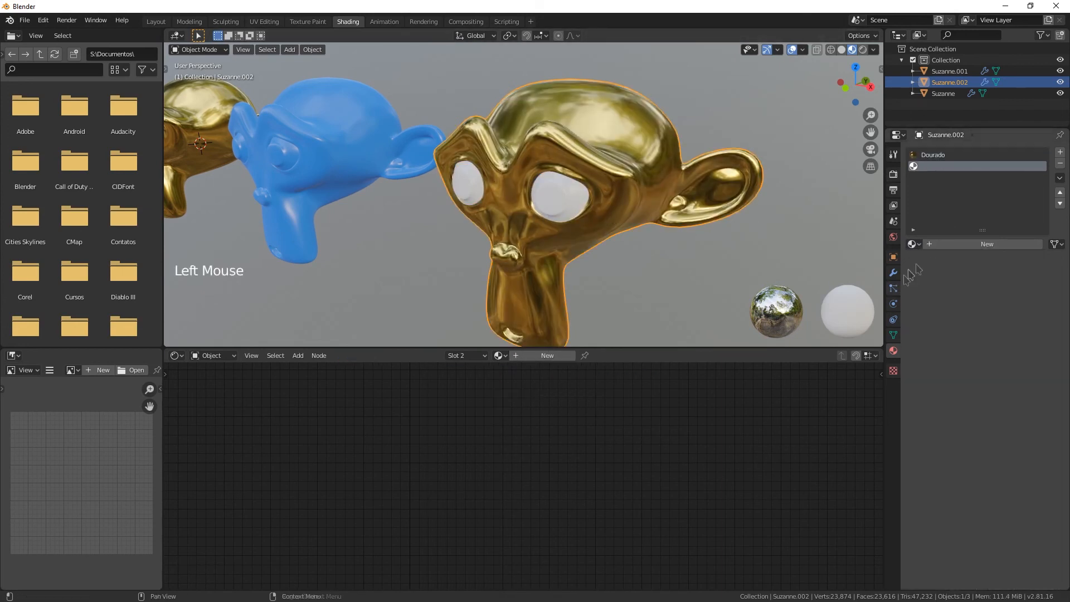
pyautogui.click(914, 244)
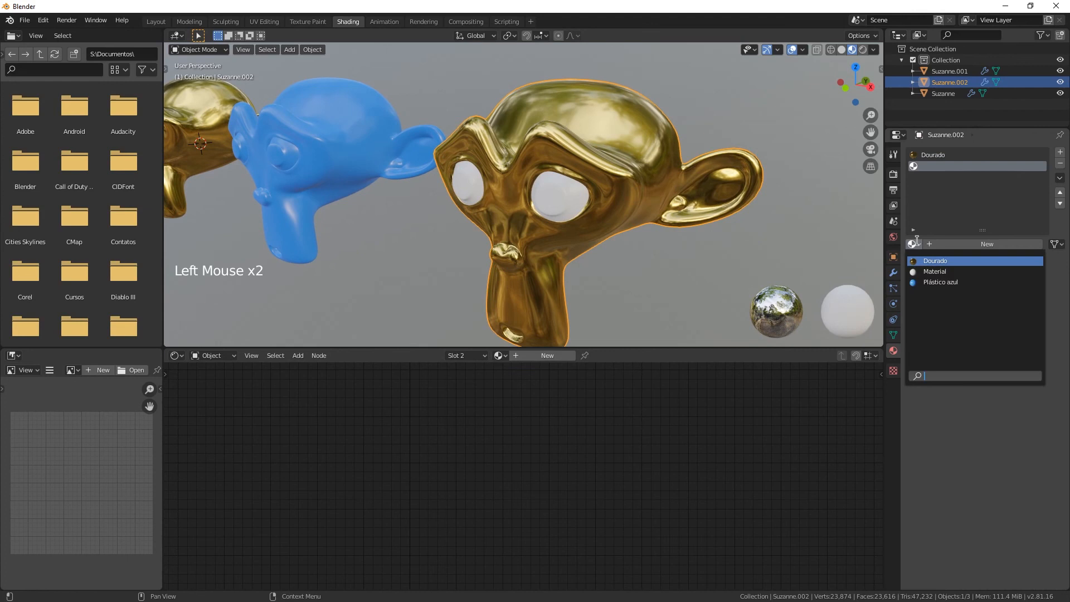
pyautogui.click(938, 282)
# Compare the materials of the three monkey heads from several angles in the material preview
pyautogui.scroll(-2, 660, 220)
pyautogui.moveTo(660, 219)
pyautogui.mouseDown(button='middle')
pyautogui.moveTo(635, 234)
pyautogui.moveTo(737, 209)
pyautogui.moveTo(679, 212)
pyautogui.mouseUp(button='middle')
pyautogui.scroll(-1, 635, 230)
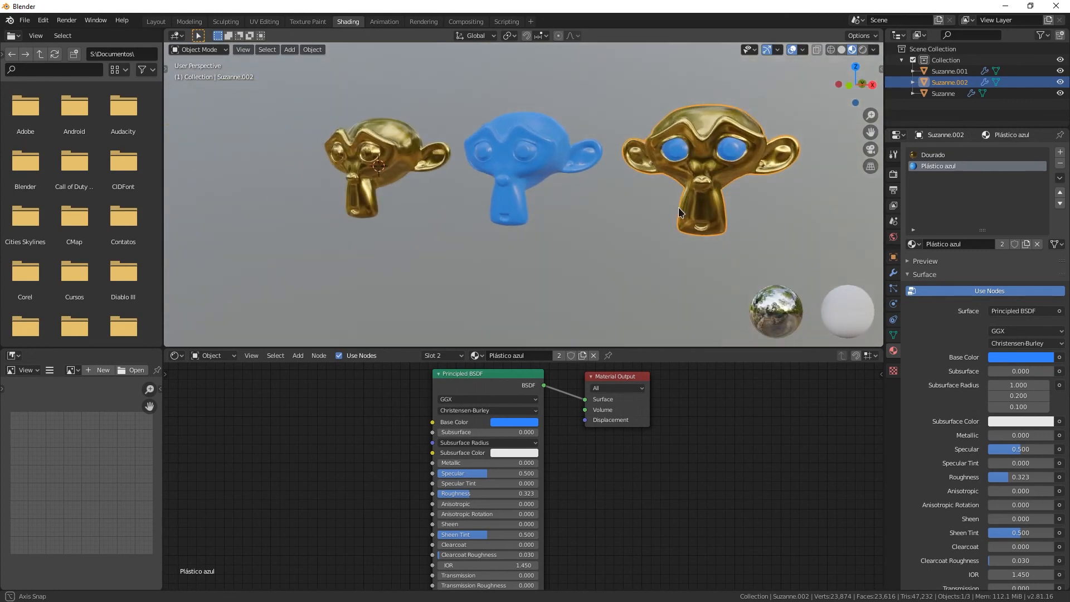
pyautogui.scroll(-2, 679, 211)
pyautogui.scroll(2, 671, 195)
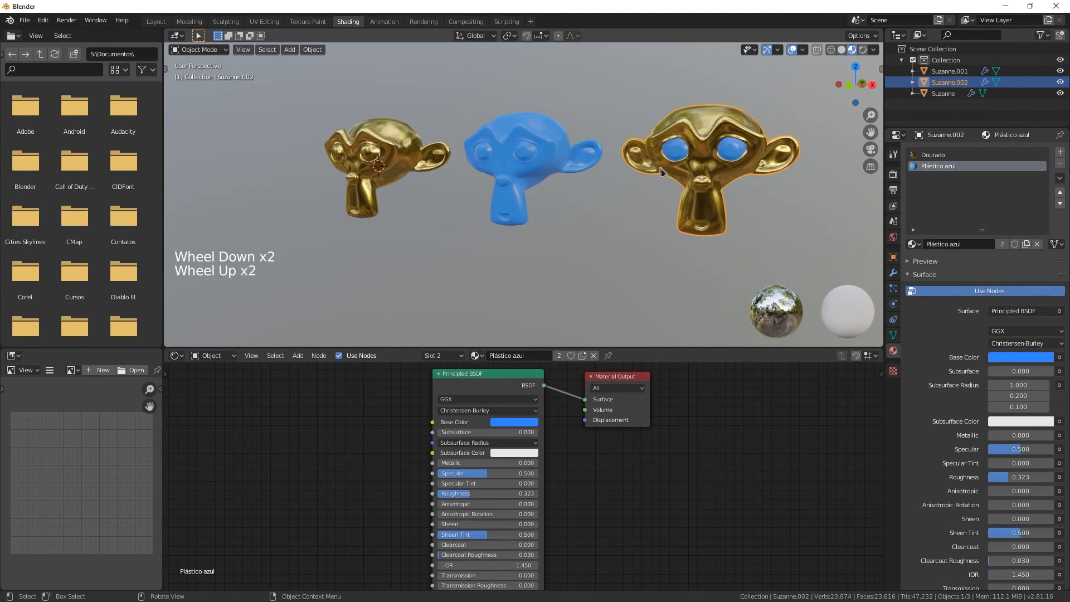
pyautogui.middleClick(699, 168)
pyautogui.middleClick(698, 168)
pyautogui.moveTo(698, 169); pyautogui.dragTo(698, 208, button='middle')
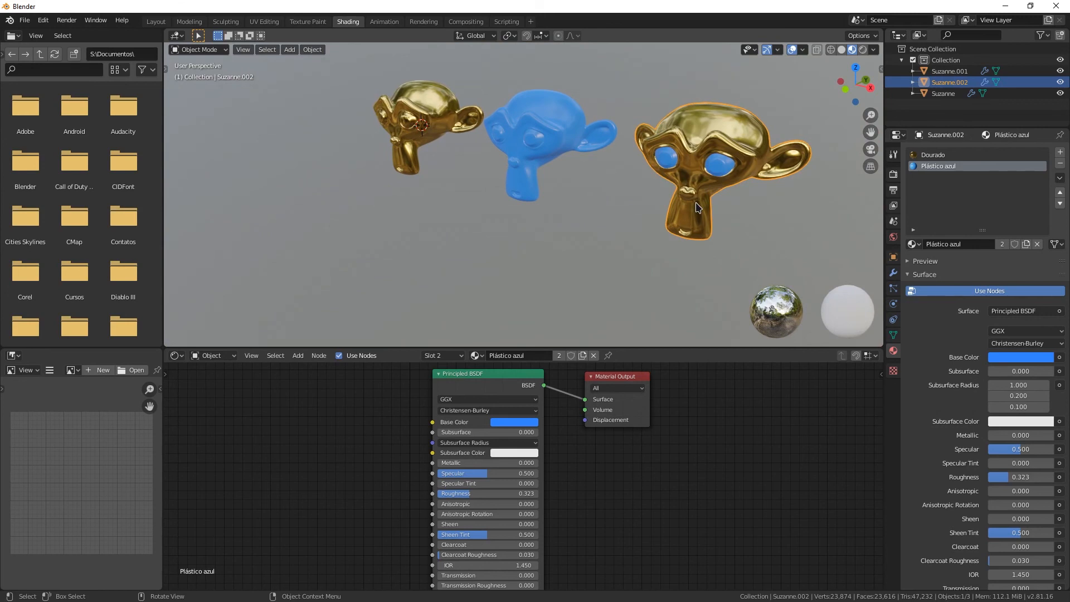
pyautogui.moveTo(697, 208); pyautogui.dragTo(737, 169, button='middle')
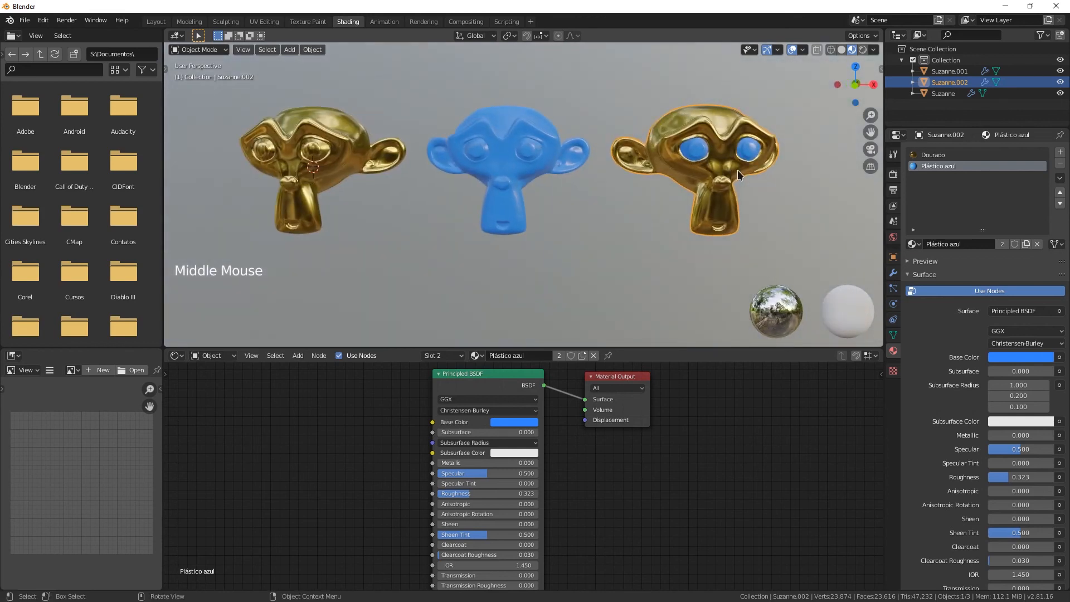